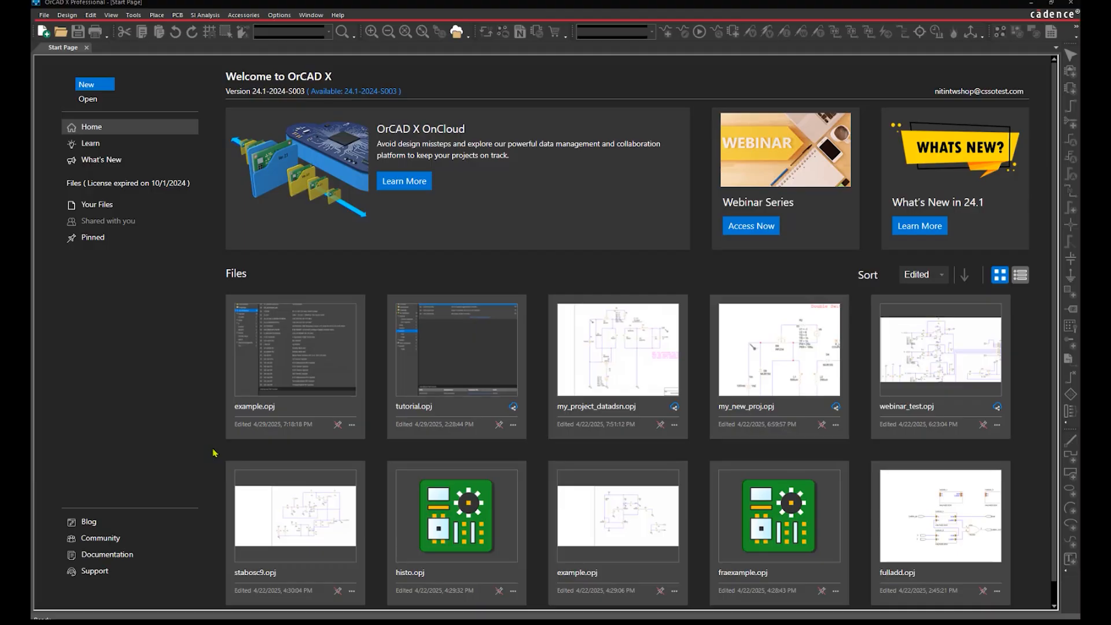
Create the project my_project_sample based on the existing Doubleswitch_forwardconverter.opj project
{"action": "left_click", "coordinate": [45, 15]}
{"action": "mouse_move", "coordinate": [101, 29]}
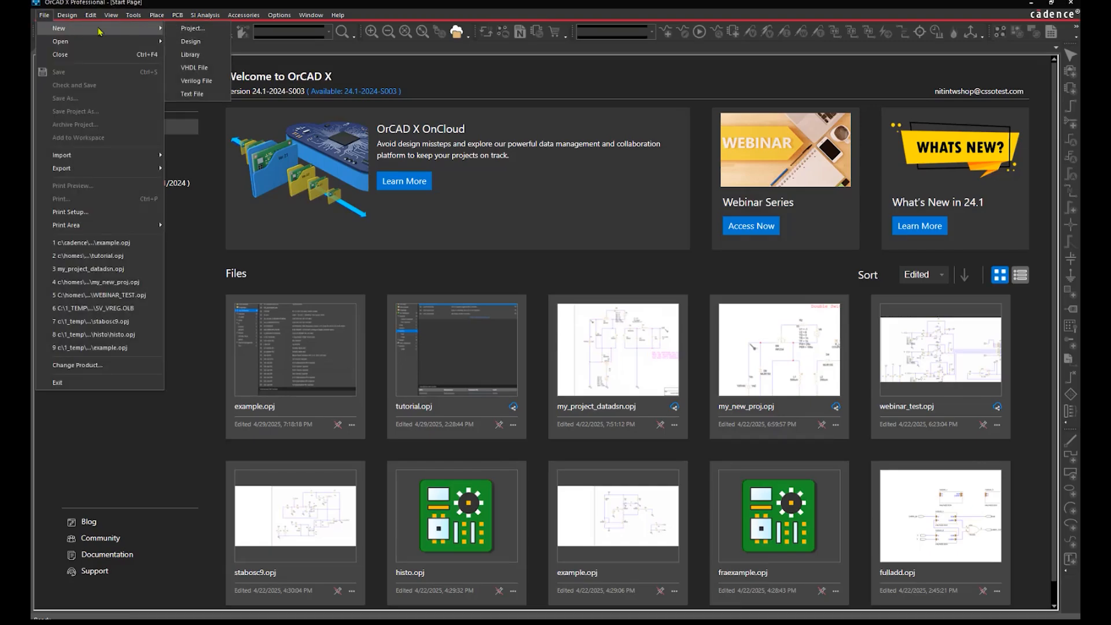
{"action": "left_click", "coordinate": [177, 31]}
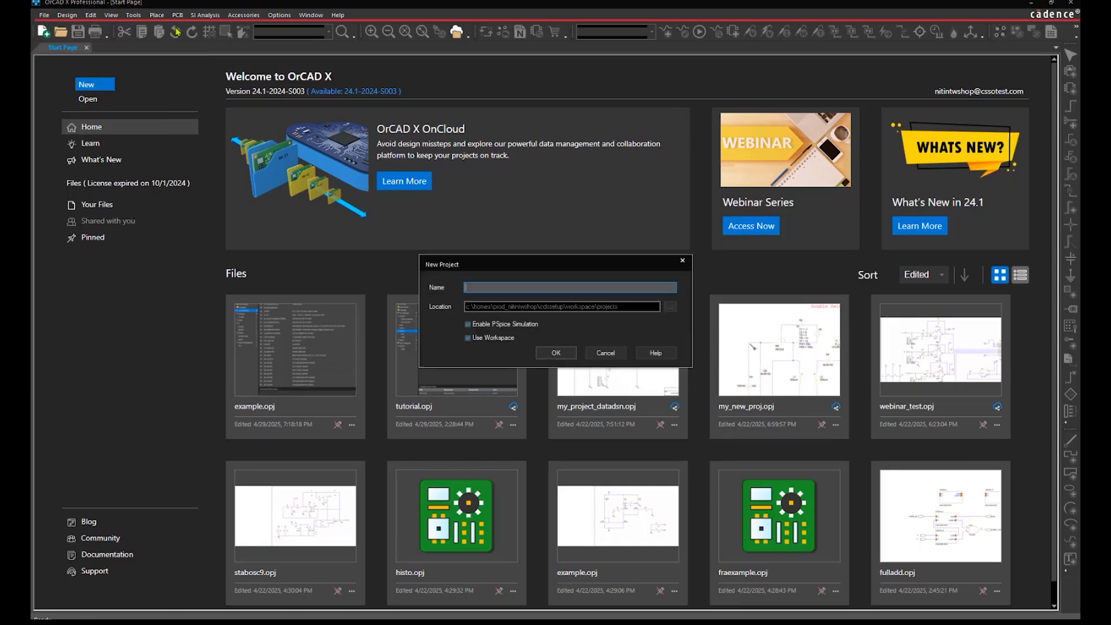
{"action": "type", "text": "my_project_sample"}
{"action": "left_click", "coordinate": [544, 354]}
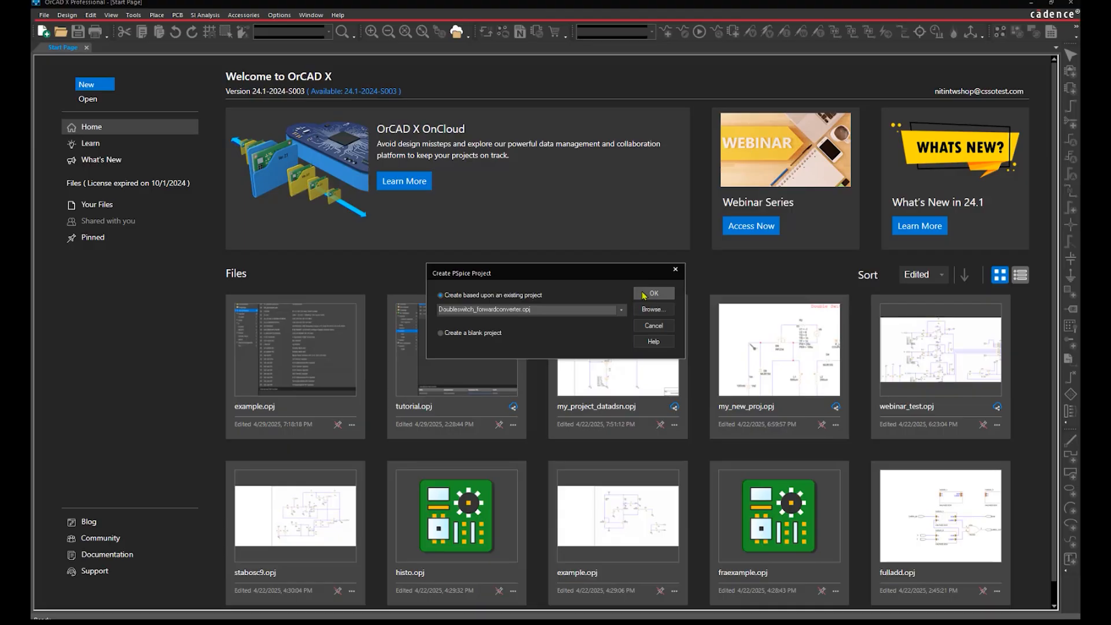
{"action": "left_click", "coordinate": [643, 295]}
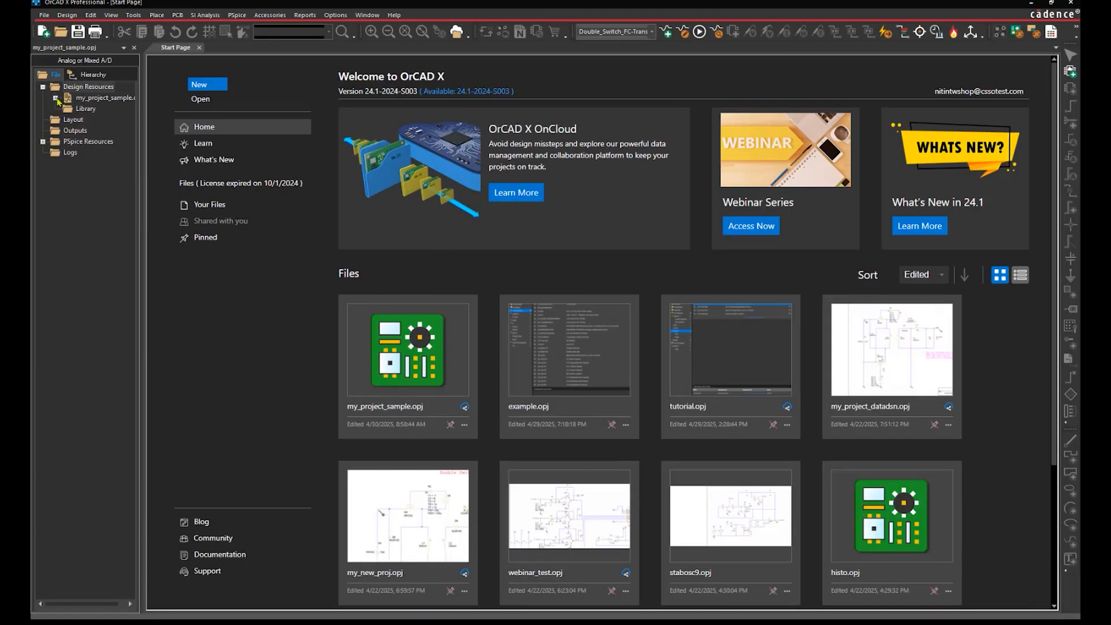
Open the DS_ForwardConverter schematic under Double_Switch_FC, then bring up the File Manager
{"action": "left_click", "coordinate": [68, 109]}
{"action": "double_click", "coordinate": [99, 119]}
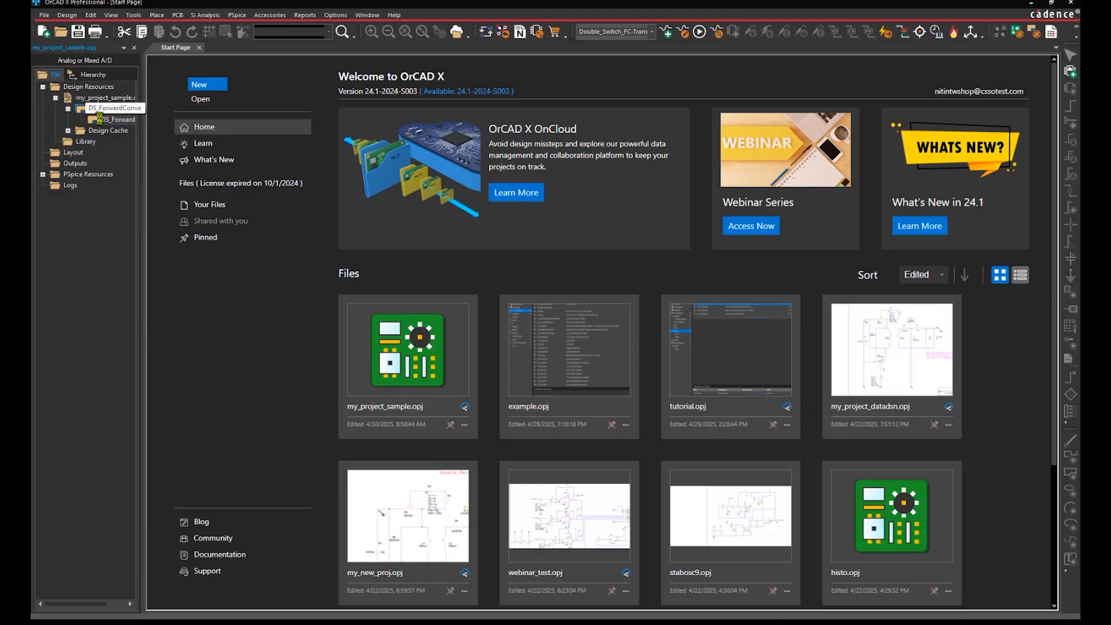
{"action": "scroll", "coordinate": [253, 176], "scroll_direction": "up", "scroll_amount": 1, "text": "ctrl"}
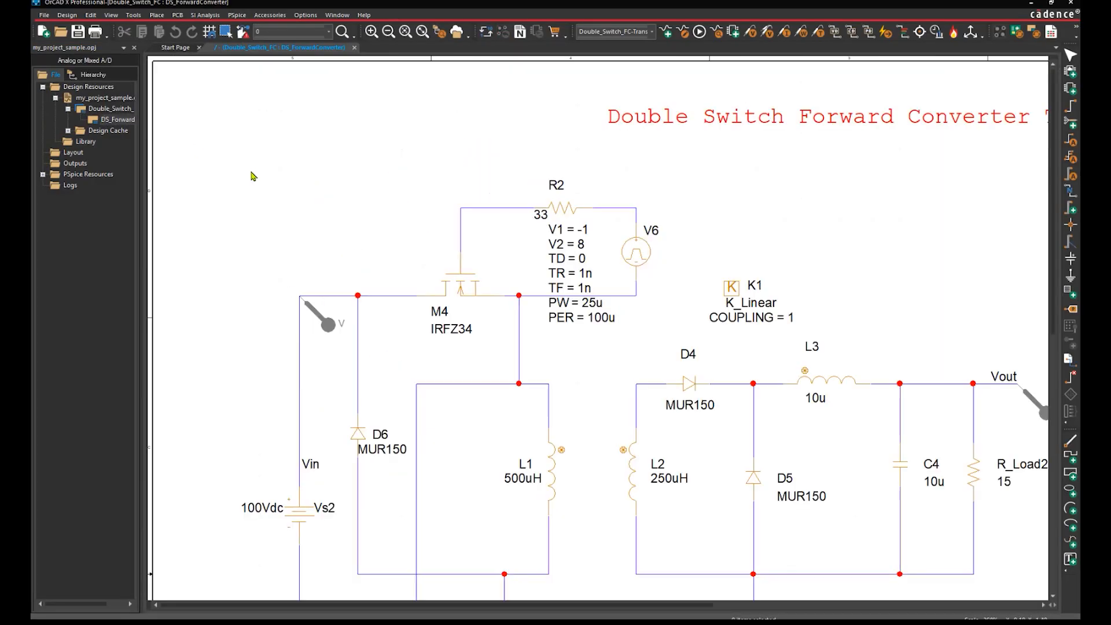
{"action": "scroll", "coordinate": [251, 175], "scroll_direction": "down", "scroll_amount": 1}
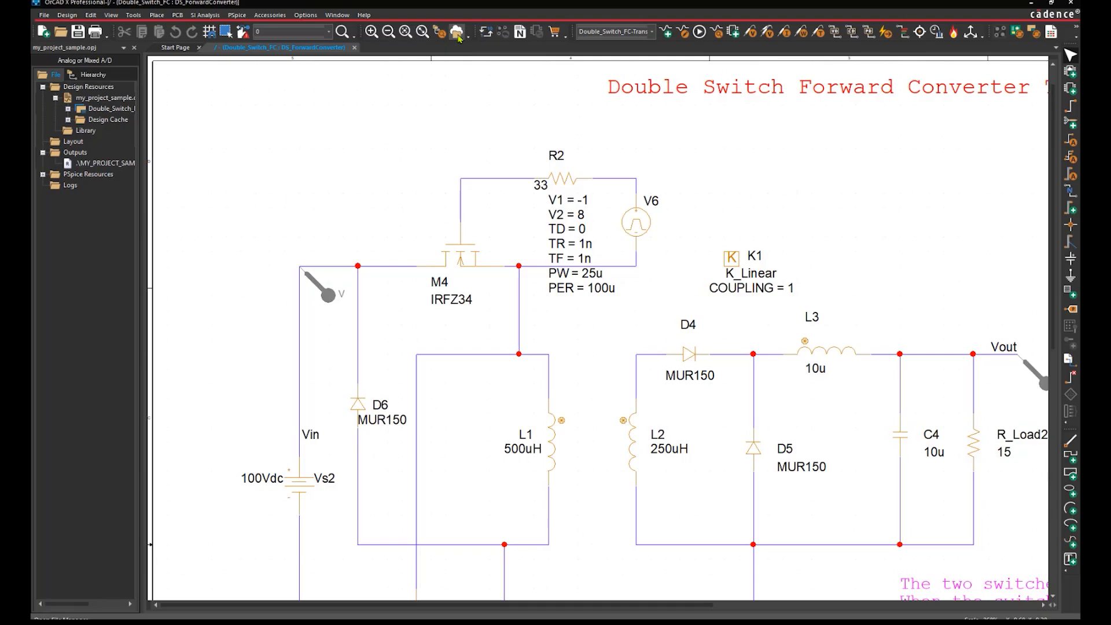
{"action": "left_click", "coordinate": [457, 33]}
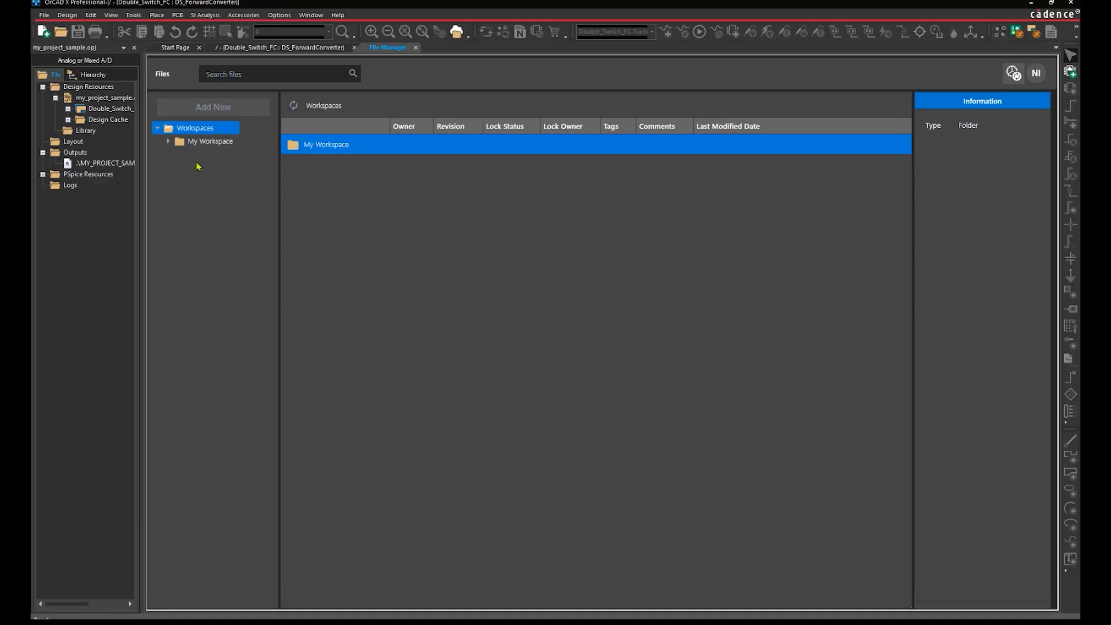
Expand My Workspace > projects > my_project_sample, widen the folder tree, and open Add New
{"action": "left_click", "coordinate": [167, 143]}
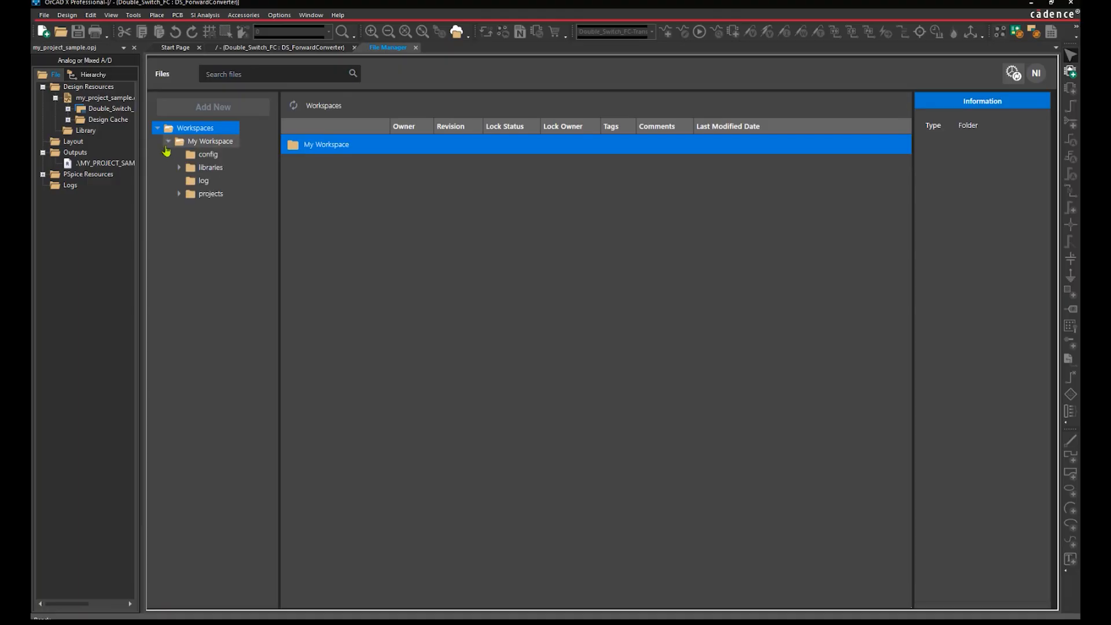
{"action": "left_click", "coordinate": [180, 195]}
{"action": "left_click", "coordinate": [207, 195]}
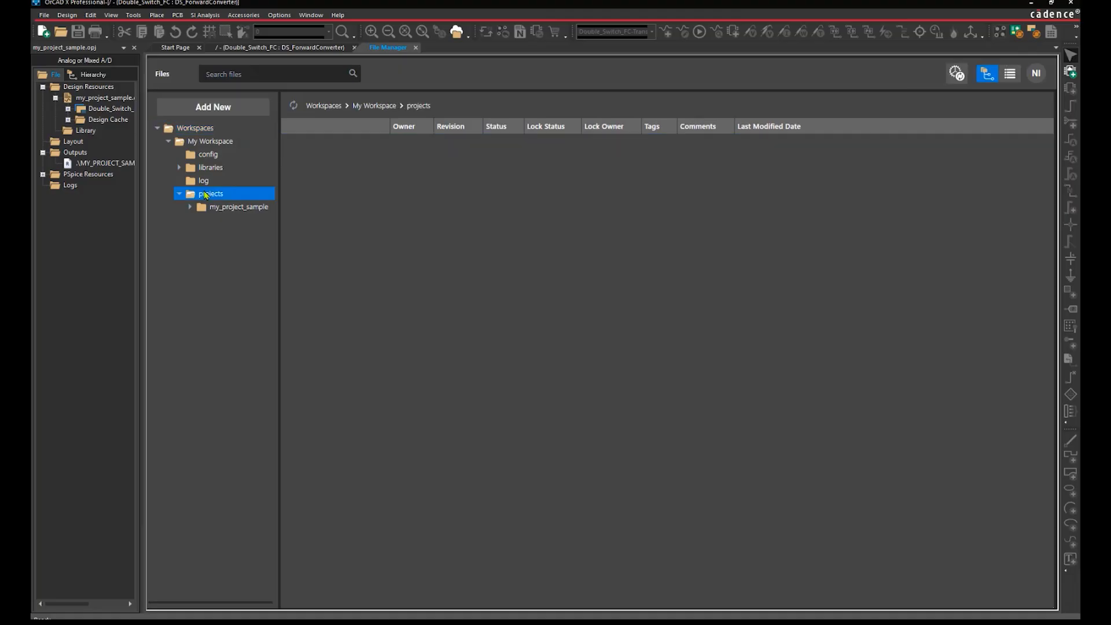
{"action": "left_click", "coordinate": [191, 208]}
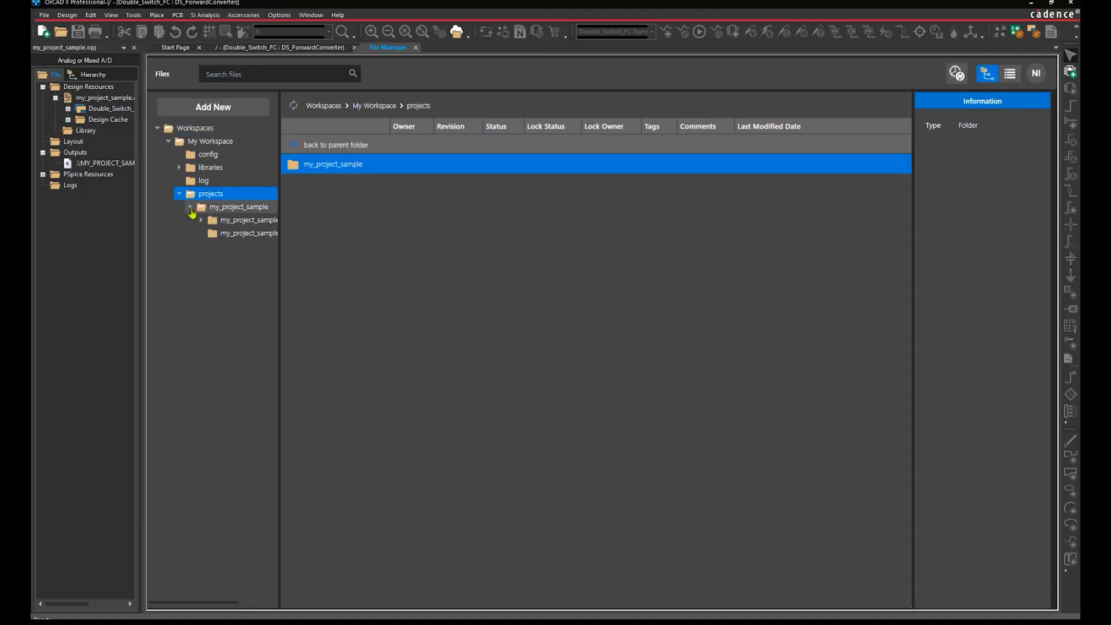
{"action": "left_click", "coordinate": [225, 211]}
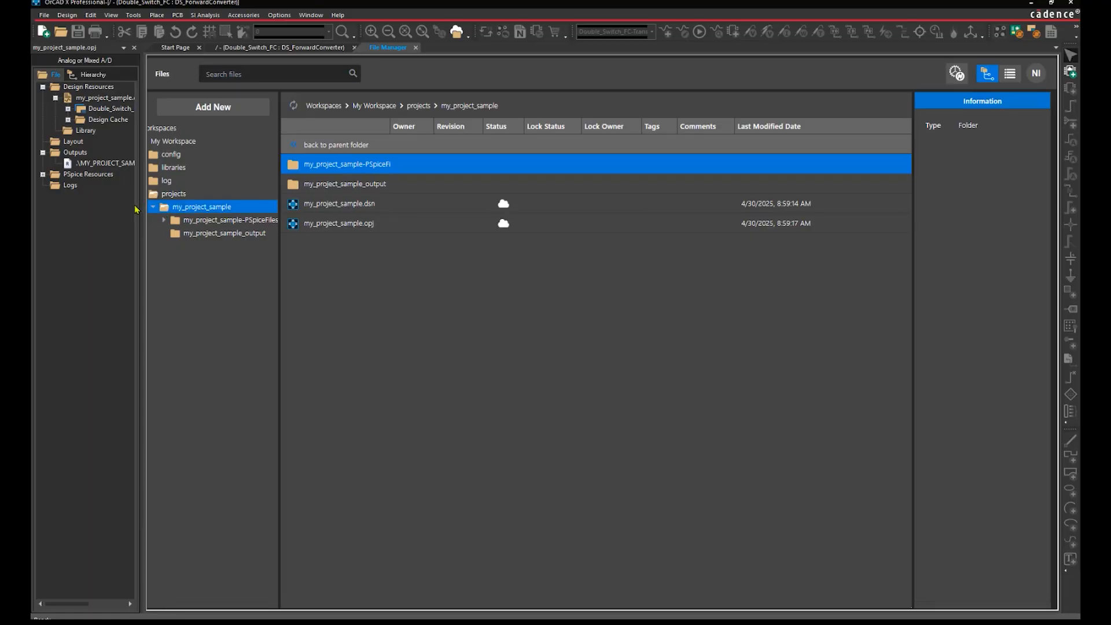
{"action": "left_click_drag", "start_coordinate": [143, 209], "coordinate": [159, 209]}
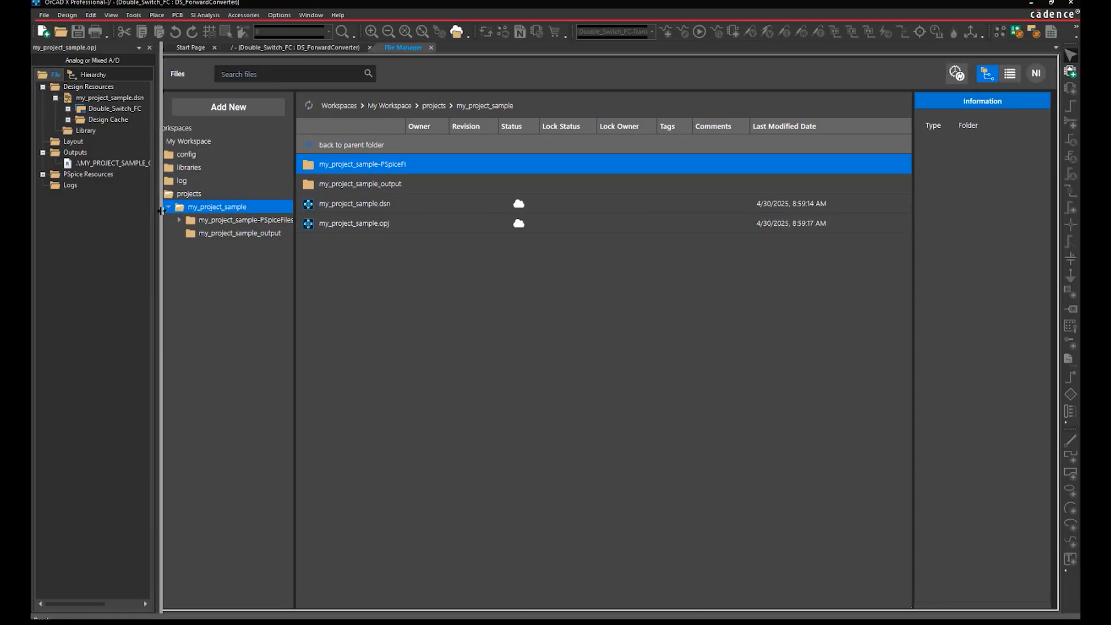
{"action": "left_click", "coordinate": [42, 152]}
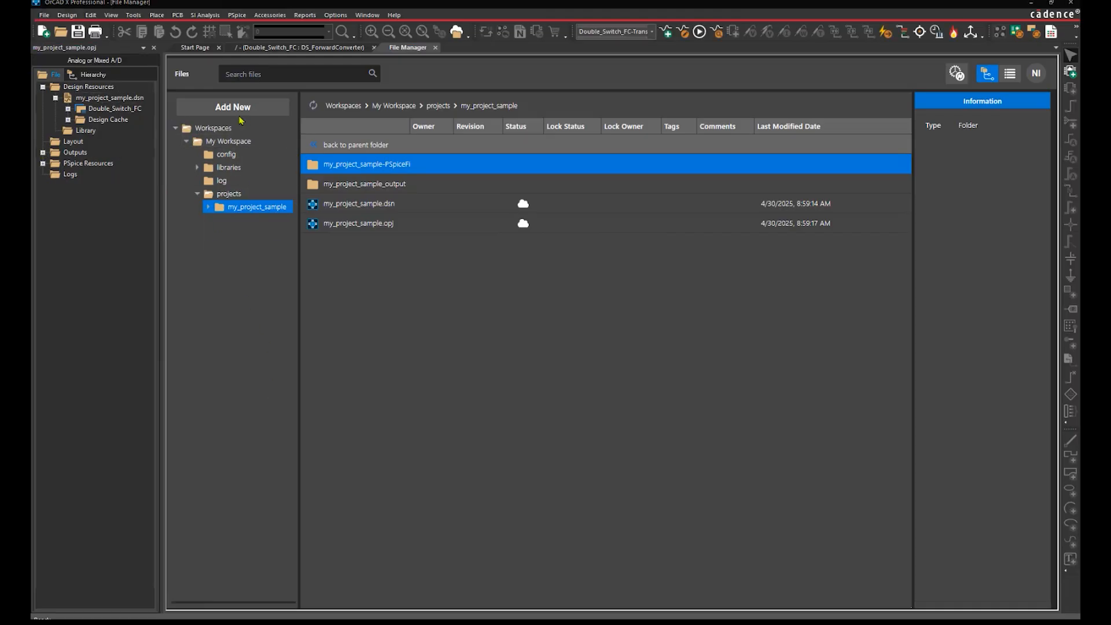
{"action": "left_click", "coordinate": [245, 114]}
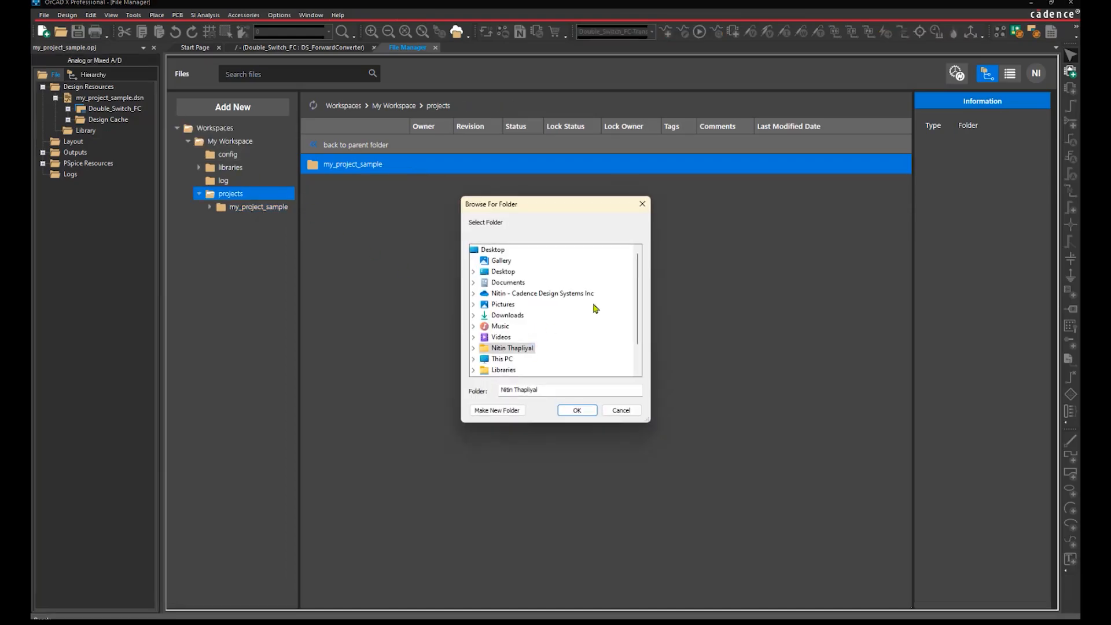
Upload C:\1_migrate_data\projects to the workspace and select the tutorial folder
{"action": "scroll", "coordinate": [595, 307], "scroll_direction": "down", "scroll_amount": 1}
{"action": "left_click", "coordinate": [474, 326]}
{"action": "left_click", "coordinate": [483, 337]}
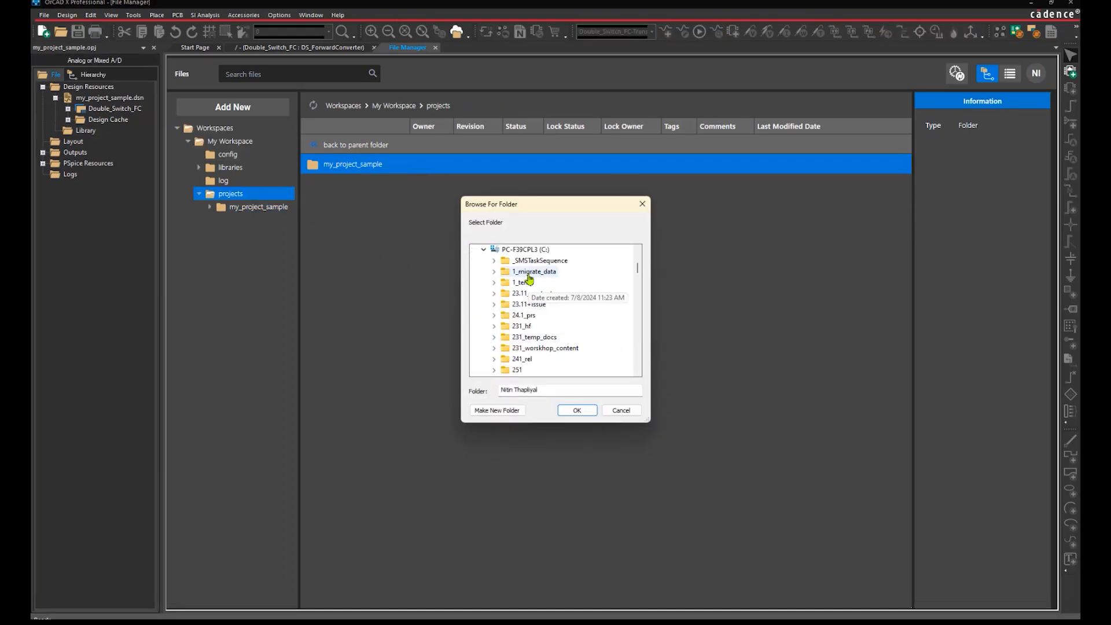
{"action": "left_click", "coordinate": [507, 272]}
{"action": "double_click", "coordinate": [528, 294]}
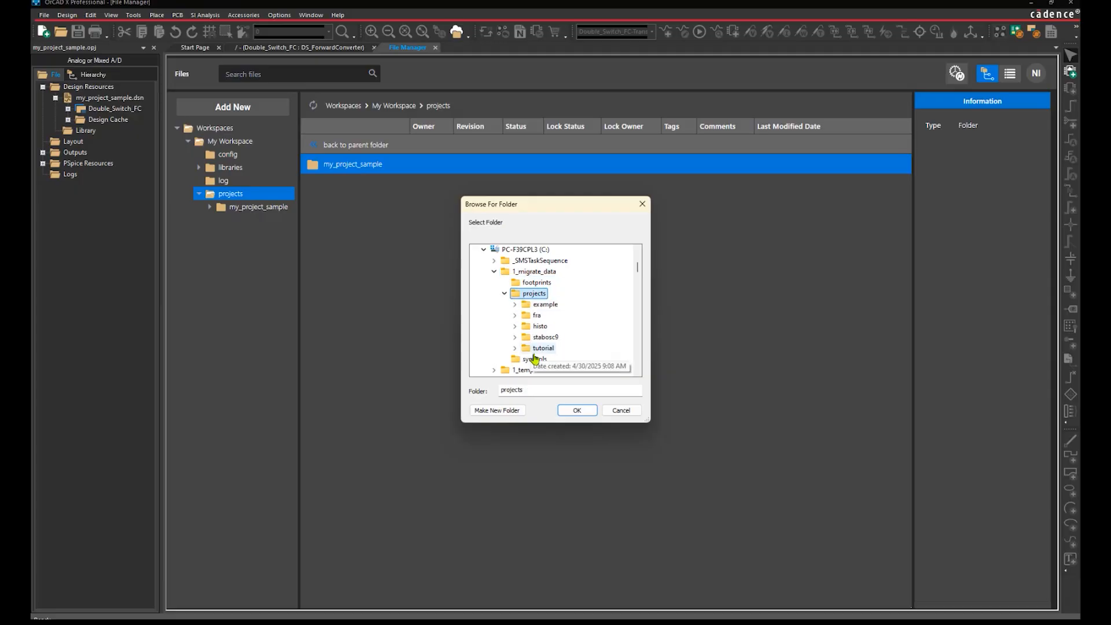
{"action": "left_click", "coordinate": [577, 410]}
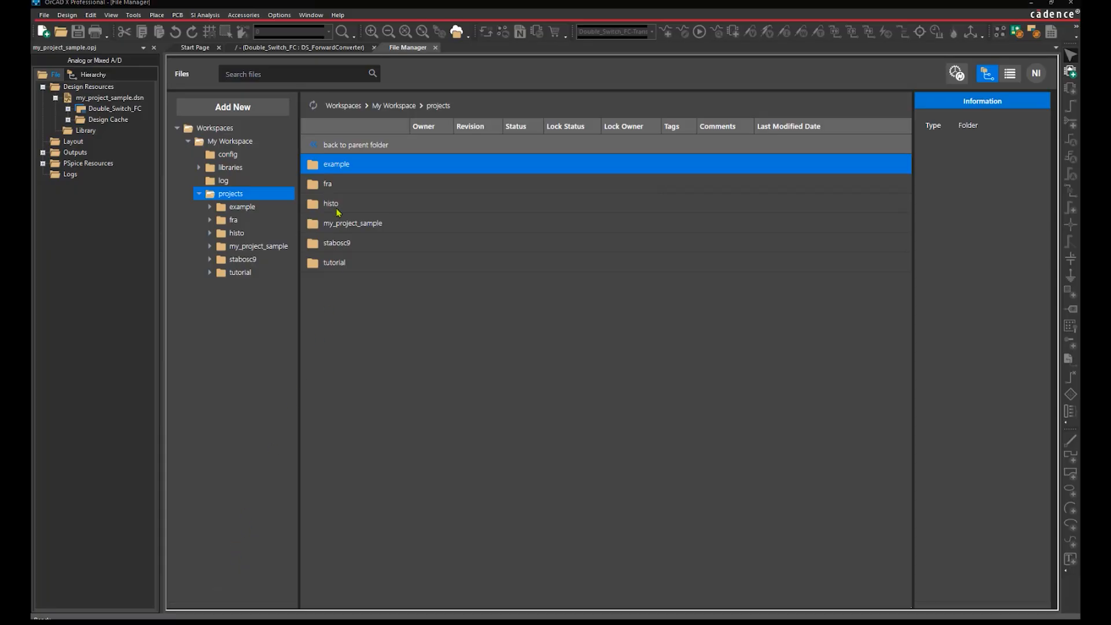
{"action": "left_click", "coordinate": [334, 262]}
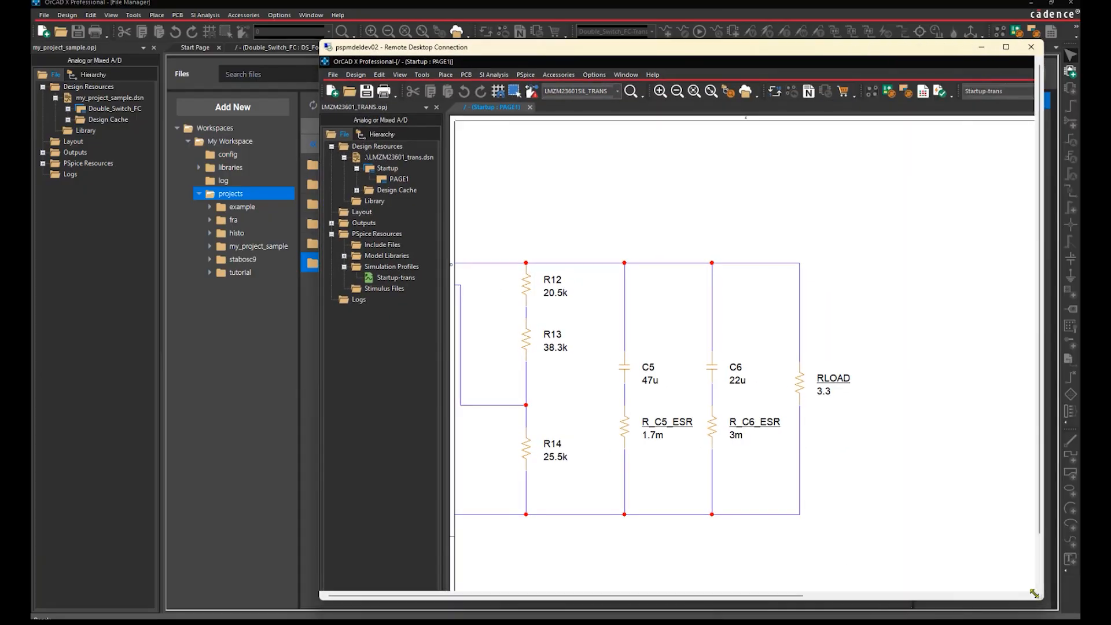
In the remote session, show my_project_sample in File Manager, refresh it, and move the window aside
{"action": "left_click", "coordinate": [748, 91]}
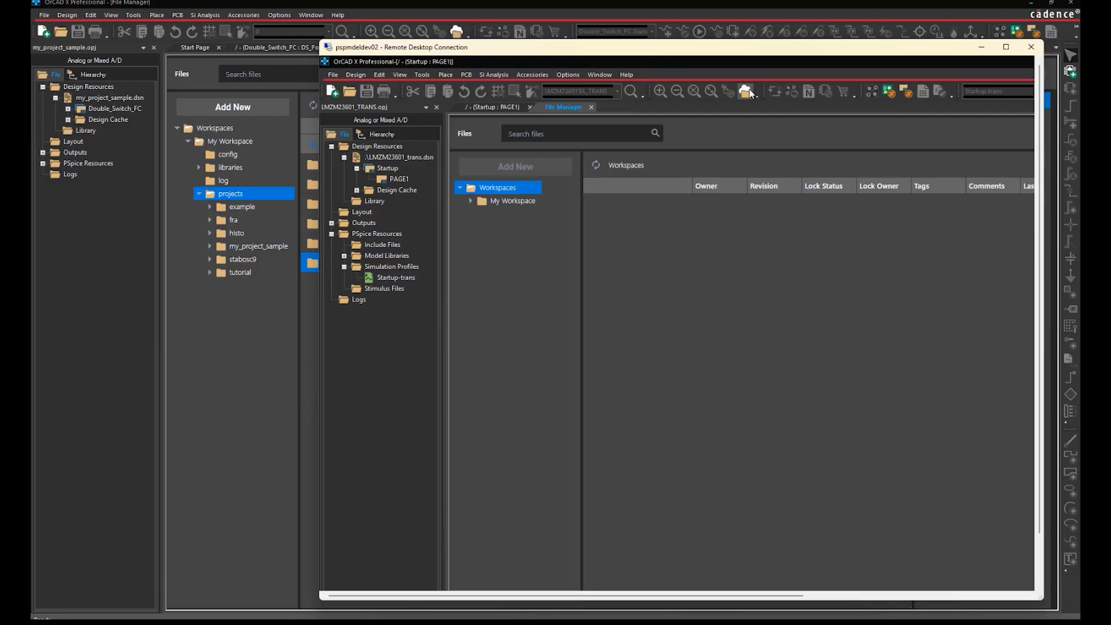
{"action": "left_click", "coordinate": [470, 201]}
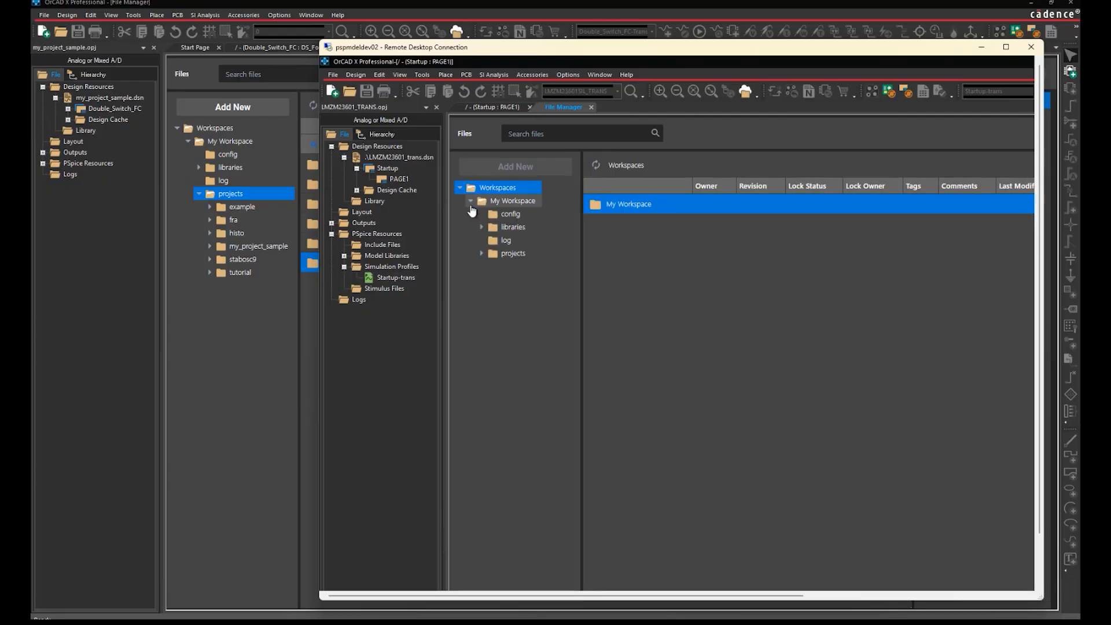
{"action": "left_click", "coordinate": [482, 254]}
{"action": "left_click", "coordinate": [523, 307]}
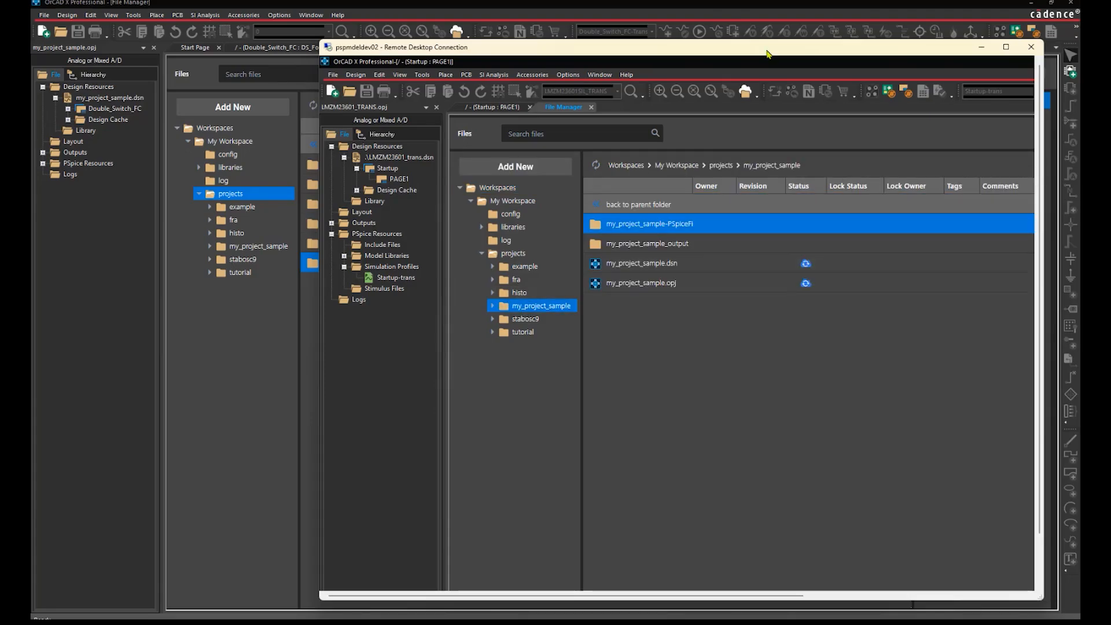
{"action": "left_click_drag", "start_coordinate": [766, 50], "coordinate": [664, 57]}
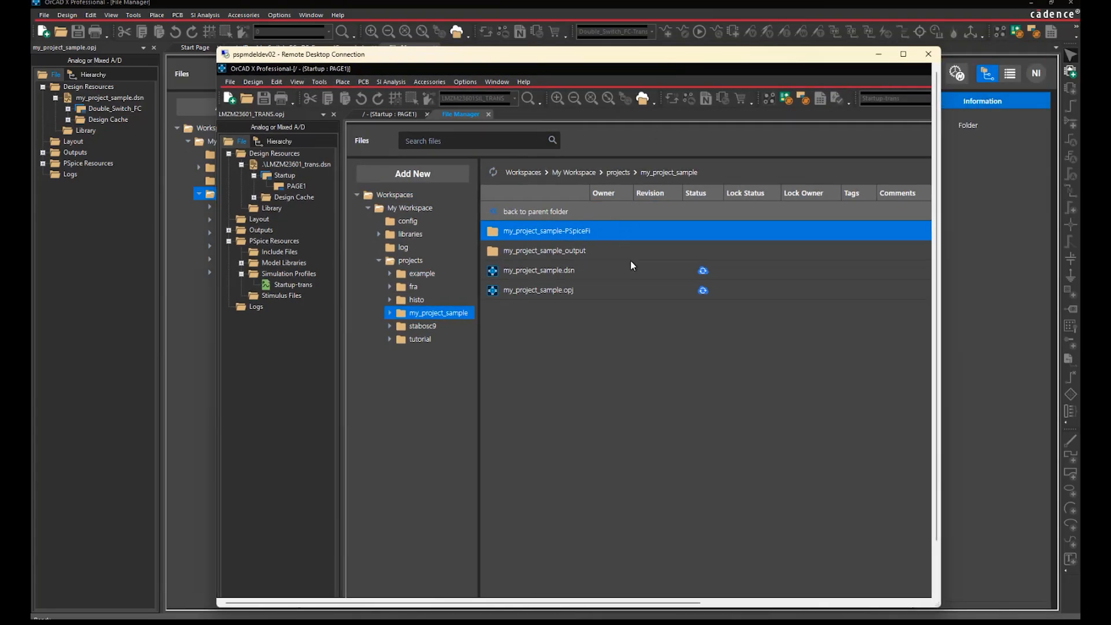
{"action": "left_click", "coordinate": [494, 172]}
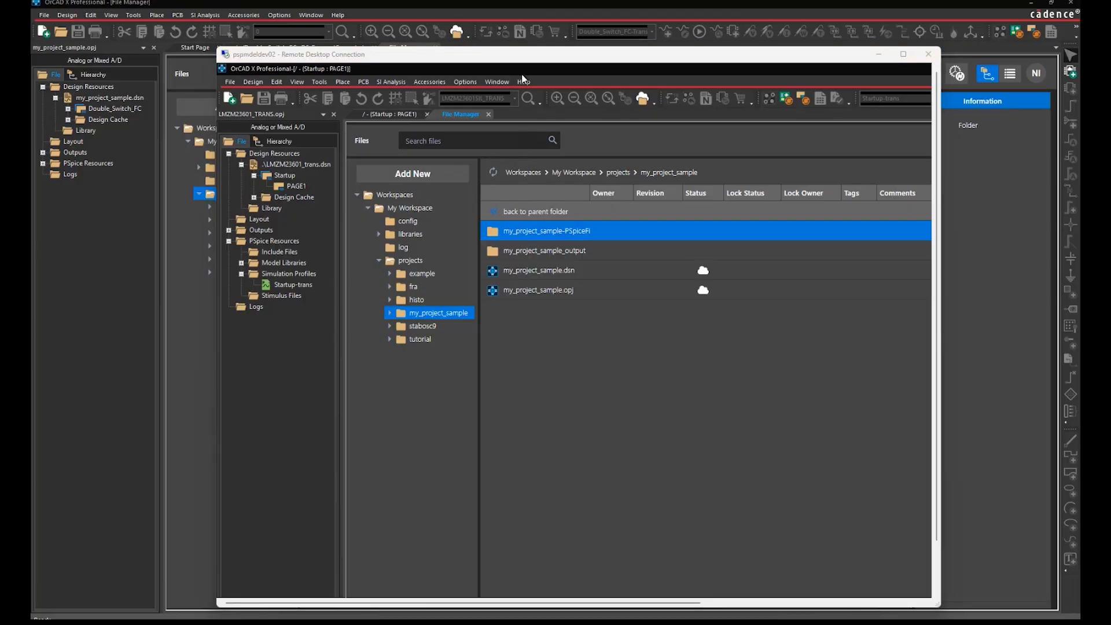
{"action": "left_click_drag", "start_coordinate": [524, 54], "coordinate": [1079, 55]}
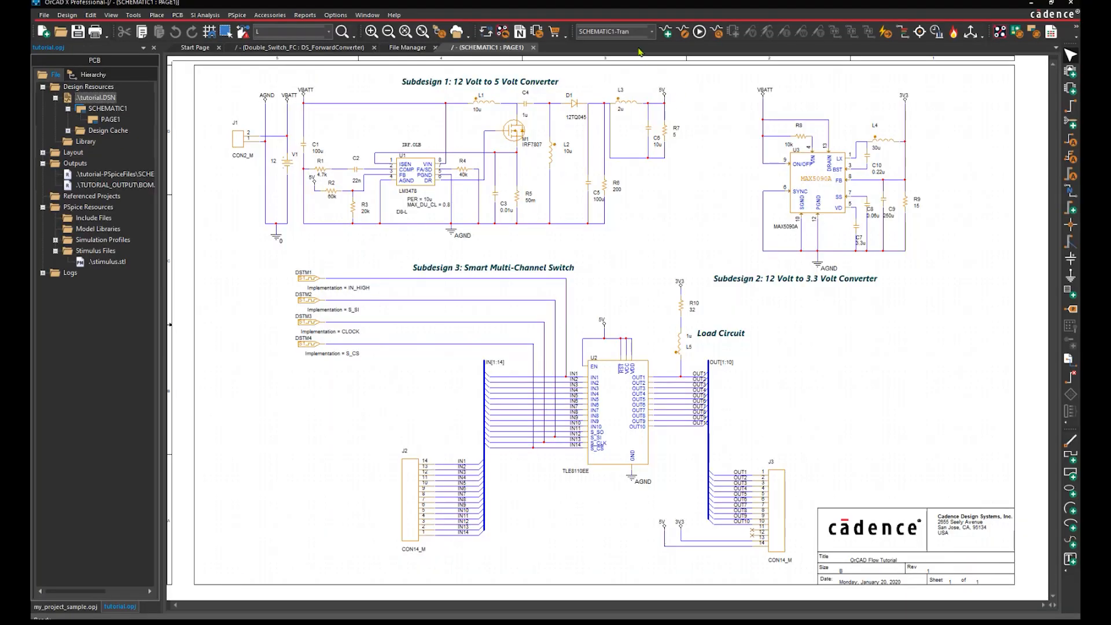
Simulate the tutorial schematic with a second plot pane and resize the PSpice window
{"action": "left_click", "coordinate": [700, 33]}
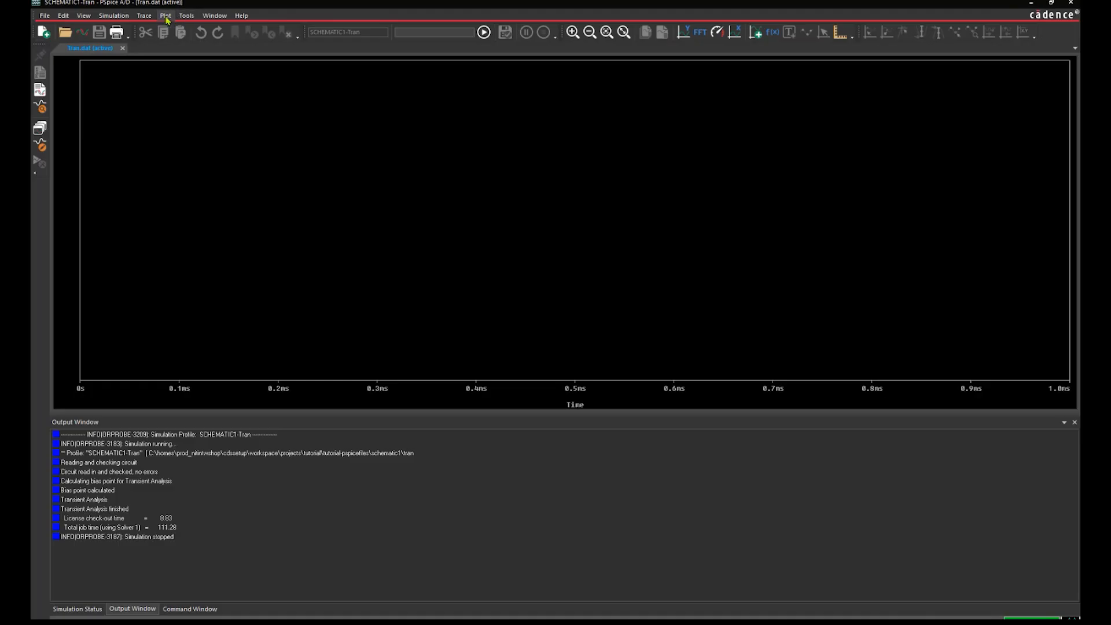
{"action": "left_click", "coordinate": [166, 16]}
{"action": "left_click", "coordinate": [194, 72]}
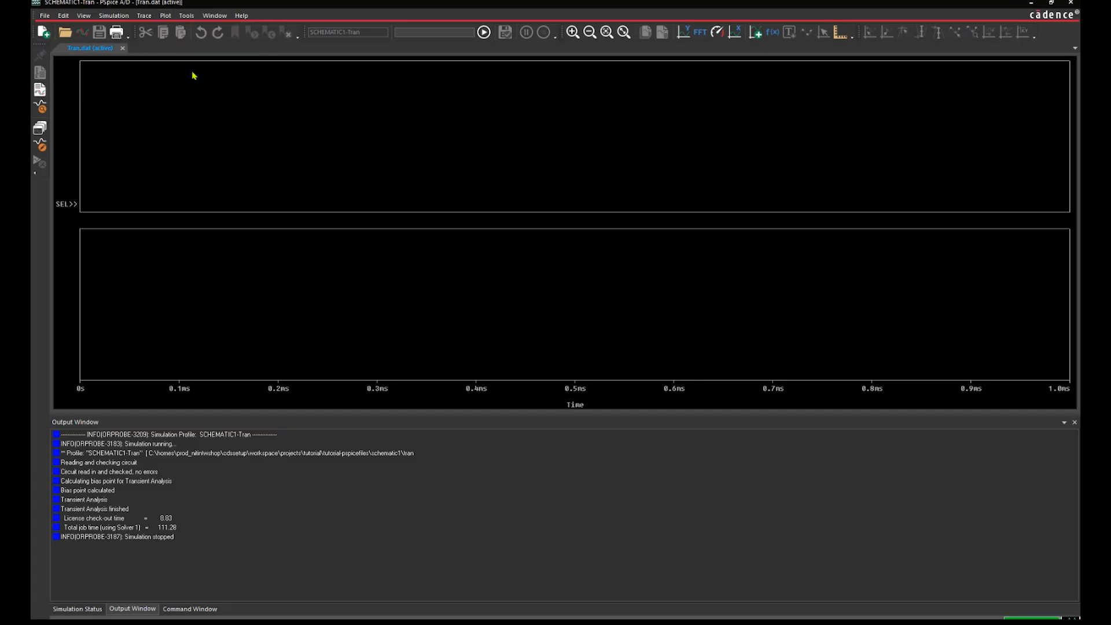
{"action": "left_click", "coordinate": [1051, 3]}
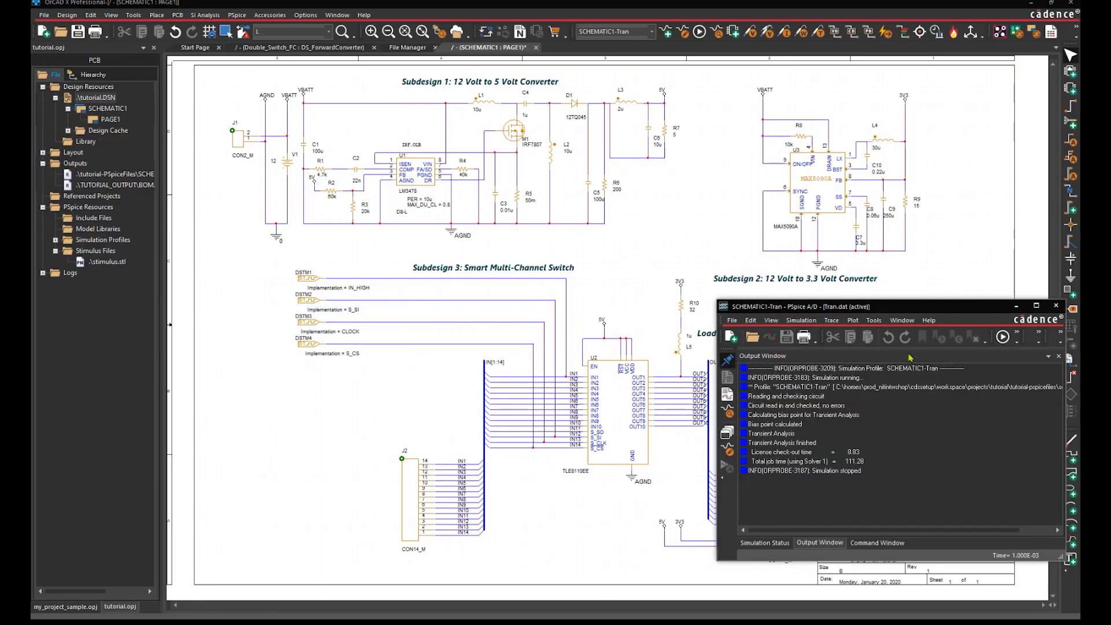
{"action": "left_click_drag", "start_coordinate": [911, 352], "coordinate": [912, 468]}
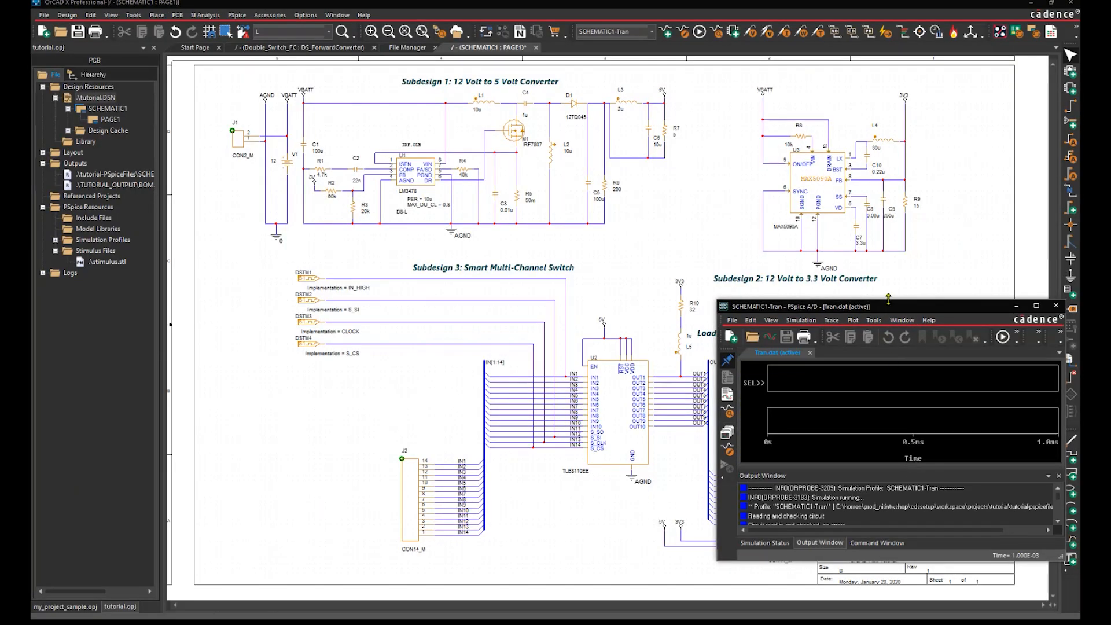
{"action": "left_click_drag", "start_coordinate": [902, 306], "coordinate": [902, 222]}
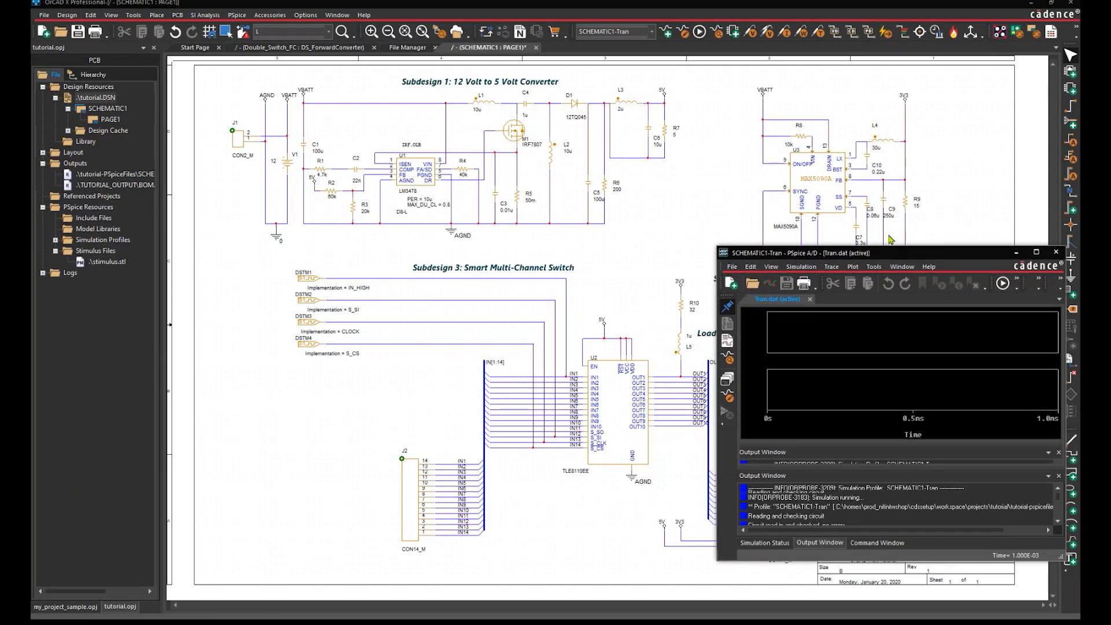
Place a voltage marker on VBATT and a current marker on R10, then close PSpice and the project
{"action": "left_click", "coordinate": [750, 32]}
{"action": "left_click", "coordinate": [289, 146]}
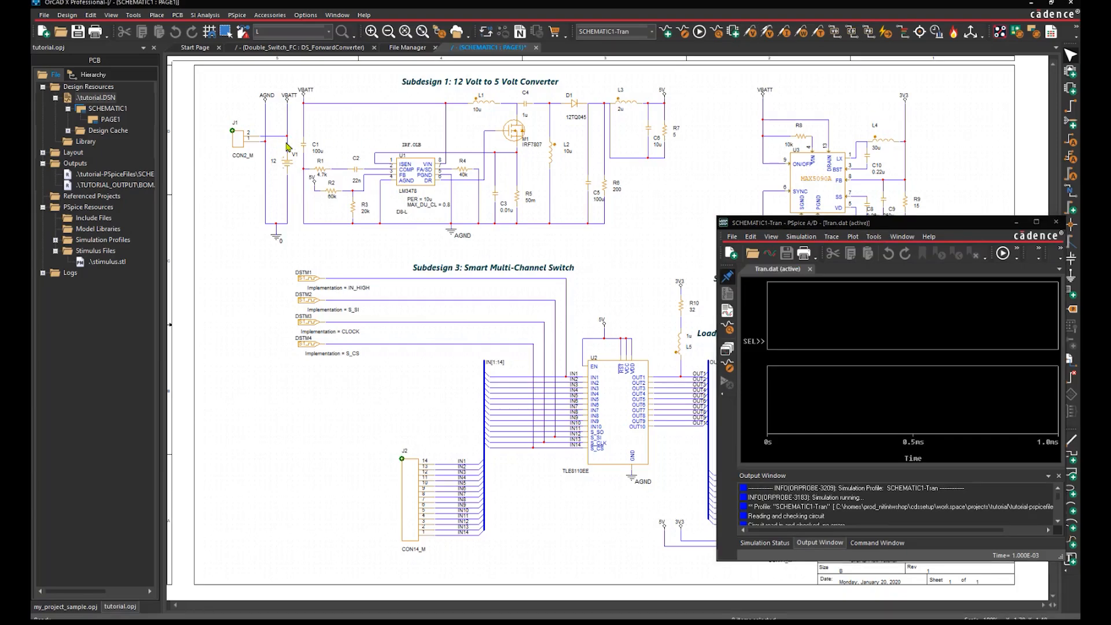
{"action": "left_click", "coordinate": [874, 420]}
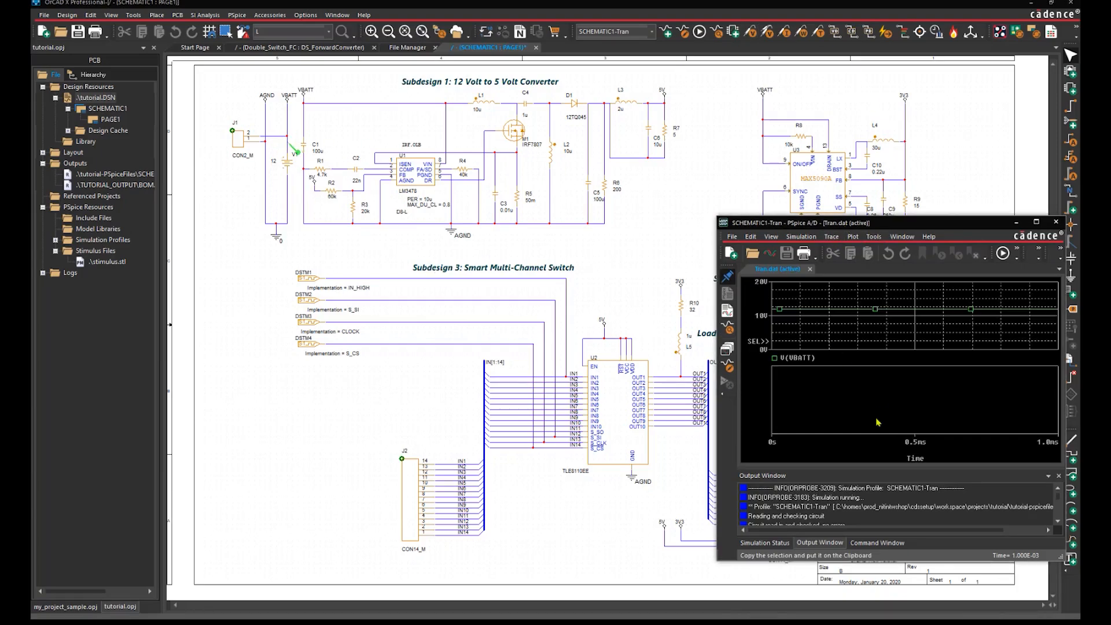
{"action": "left_click", "coordinate": [783, 32]}
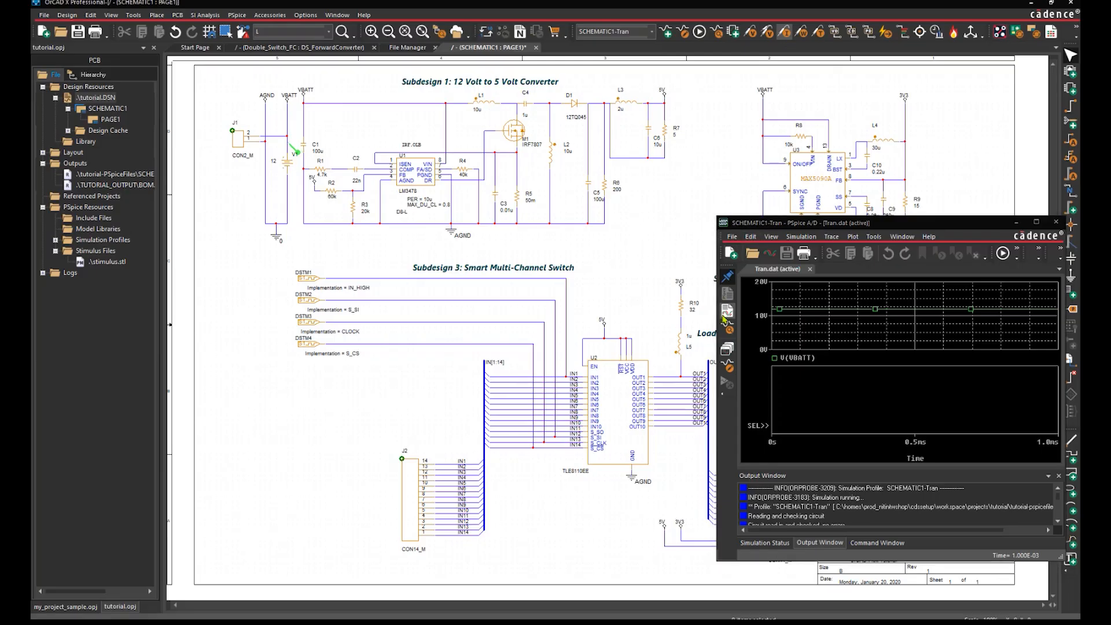
{"action": "left_click", "coordinate": [684, 301]}
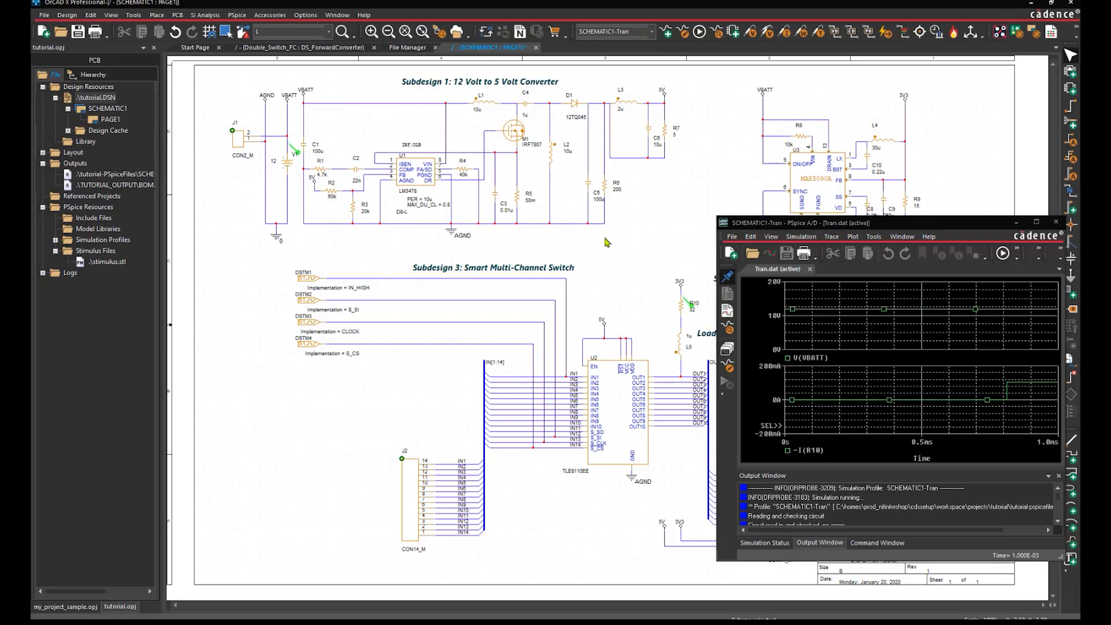
{"action": "left_click", "coordinate": [1056, 223]}
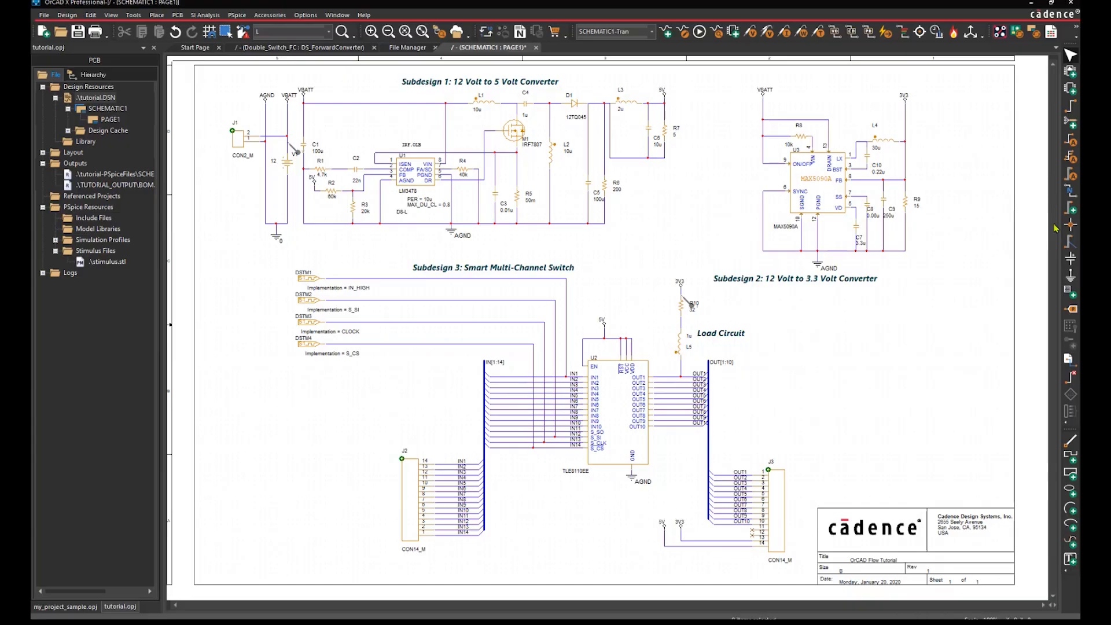
{"action": "left_click", "coordinate": [152, 48]}
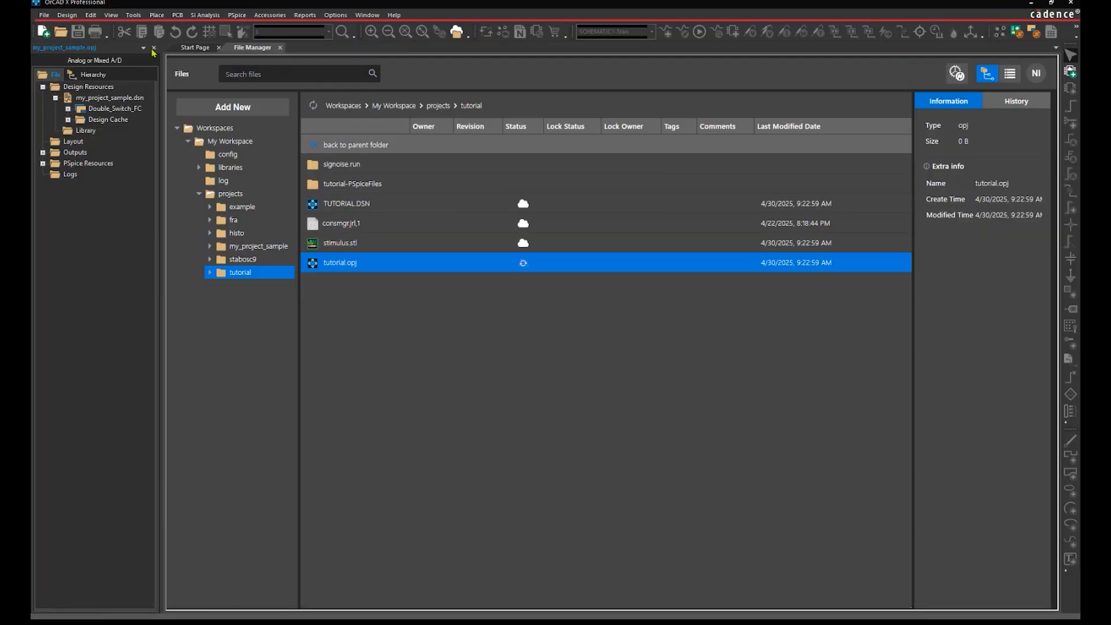
In File Manager, open projects > tutorial > tutorial-PSpiceFiles > SCHEMATIC1 > TRAN
{"action": "left_click", "coordinate": [154, 48]}
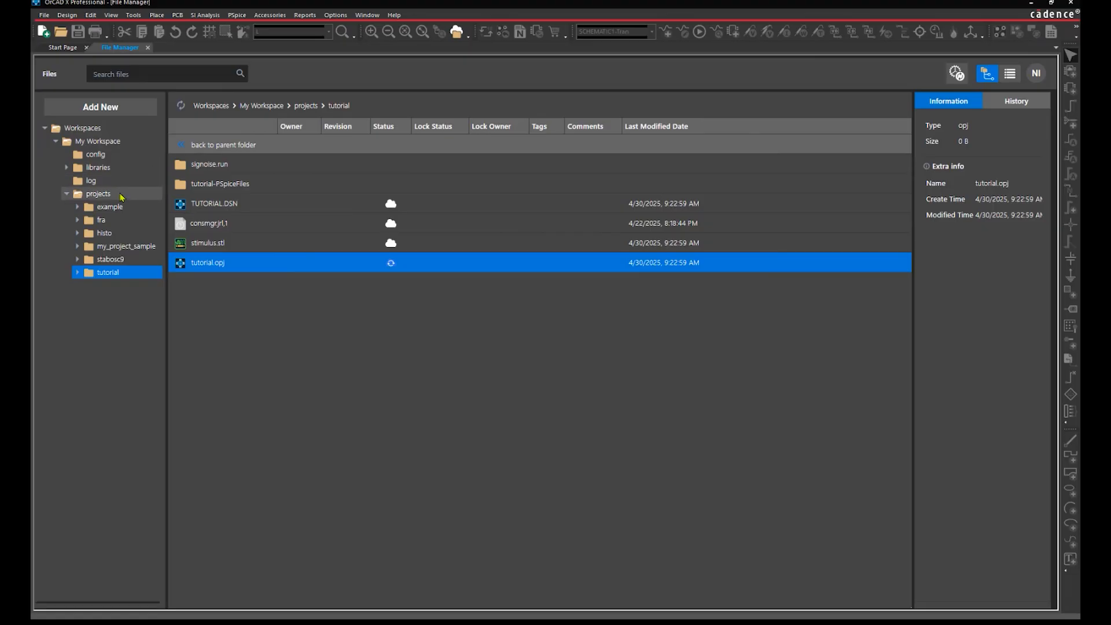
{"action": "left_click", "coordinate": [121, 197]}
{"action": "double_click", "coordinate": [203, 263]}
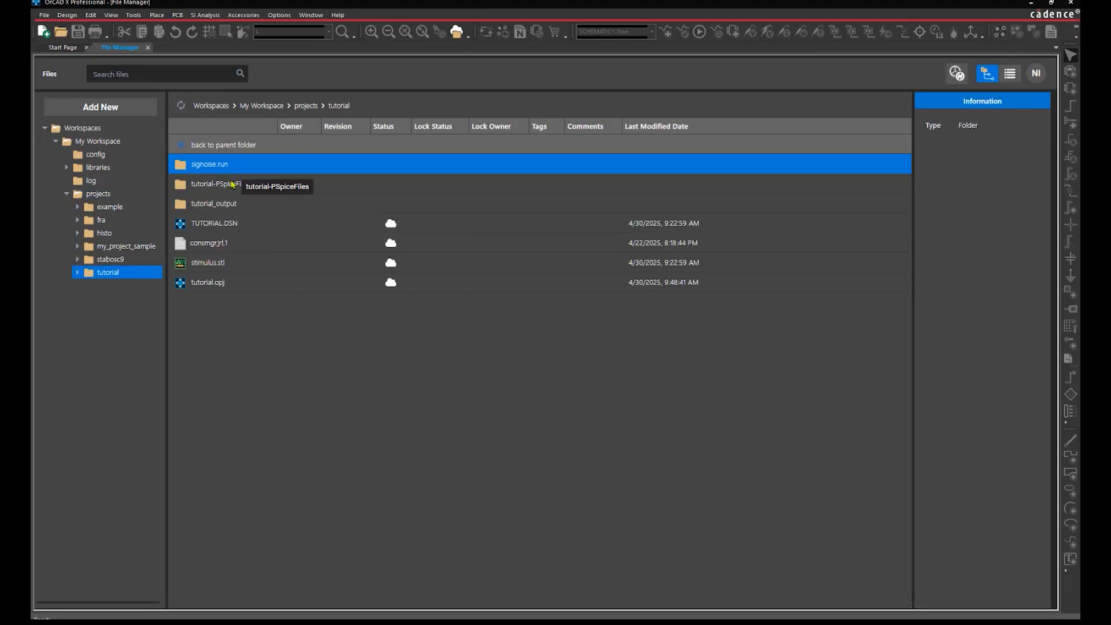
{"action": "double_click", "coordinate": [232, 184]}
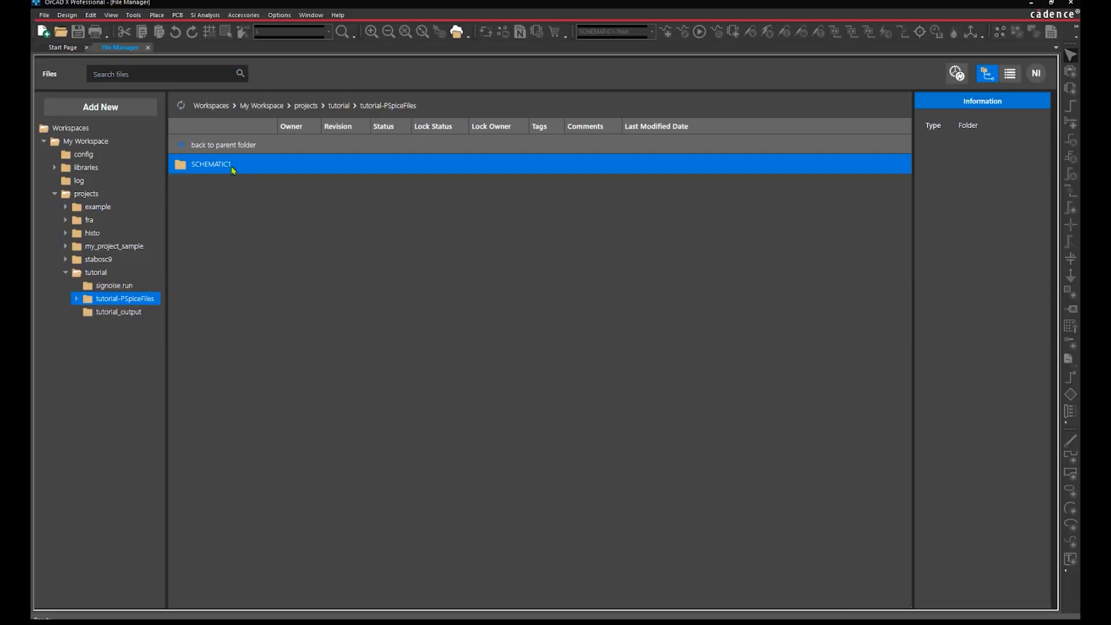
{"action": "double_click", "coordinate": [231, 166]}
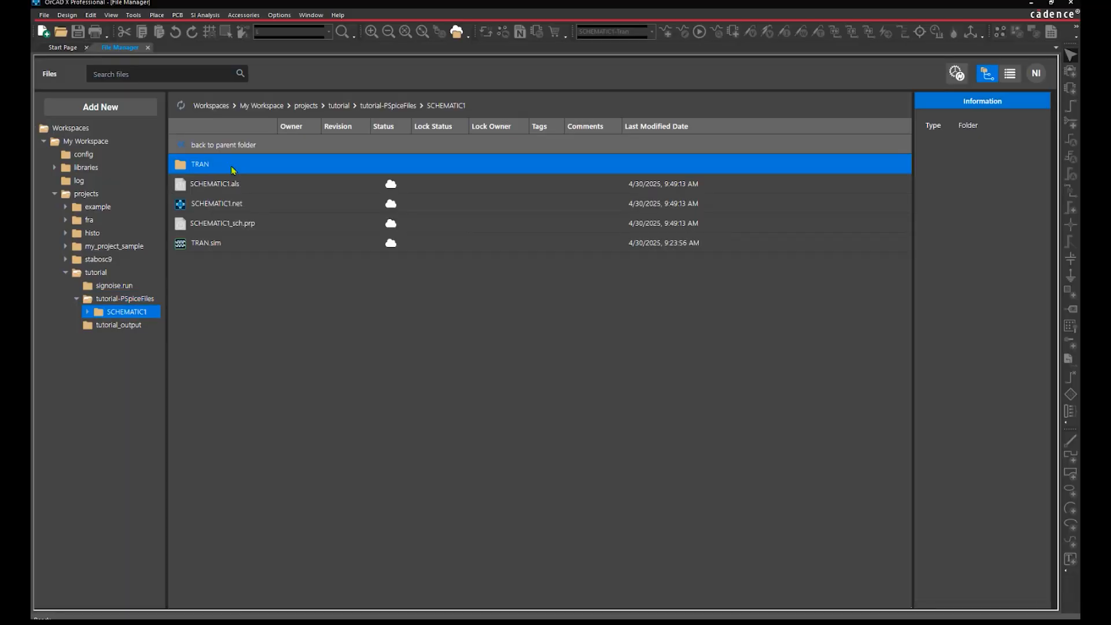
{"action": "double_click", "coordinate": [230, 166]}
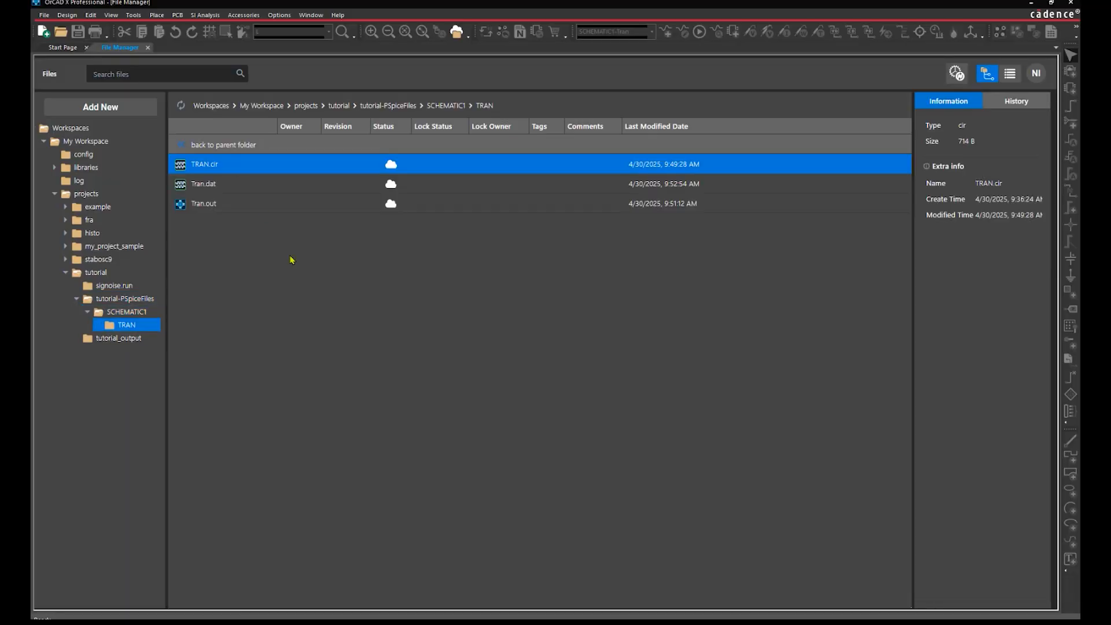
{"action": "right_click", "coordinate": [281, 172]}
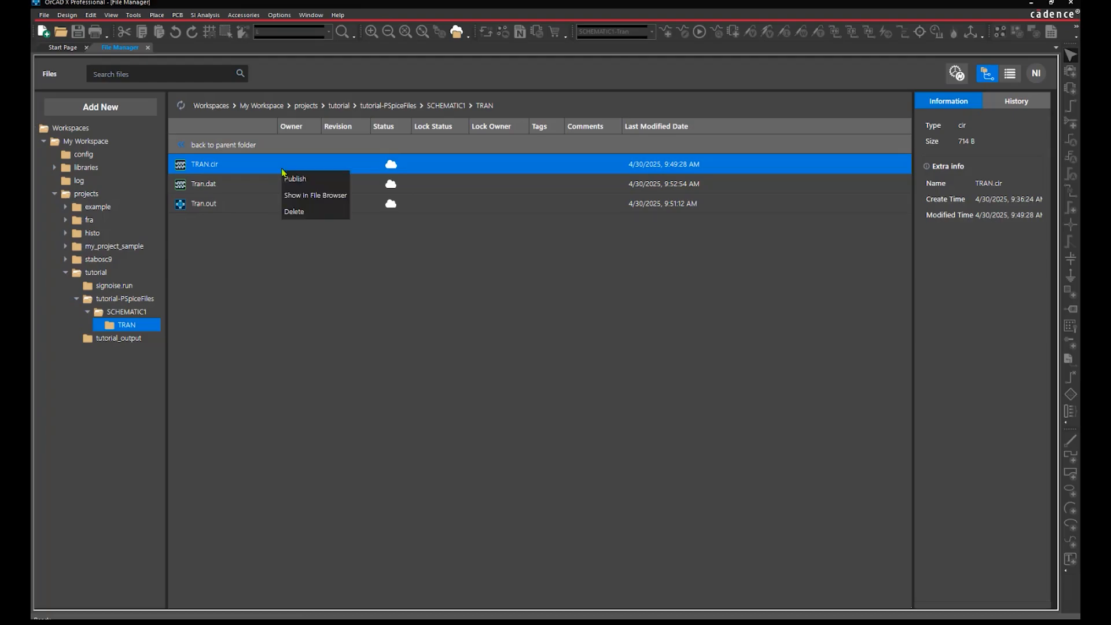
{"action": "left_click", "coordinate": [305, 197]}
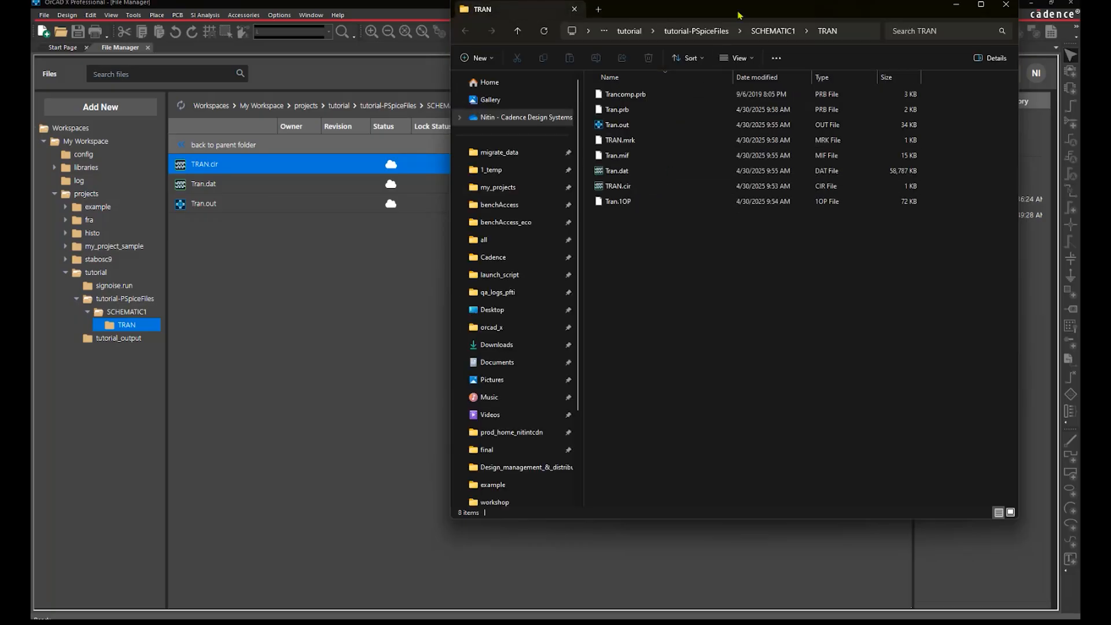
{"action": "left_click_drag", "start_coordinate": [739, 16], "coordinate": [692, 103]}
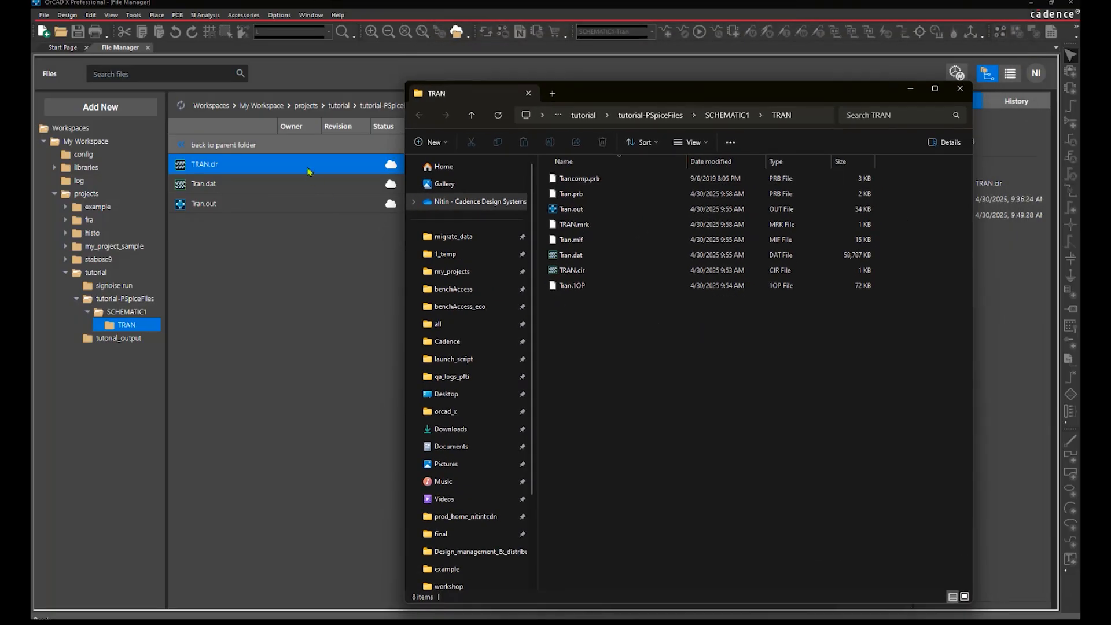
{"action": "left_click_drag", "start_coordinate": [606, 80], "coordinate": [604, 136]}
{"action": "left_click", "coordinate": [651, 323]}
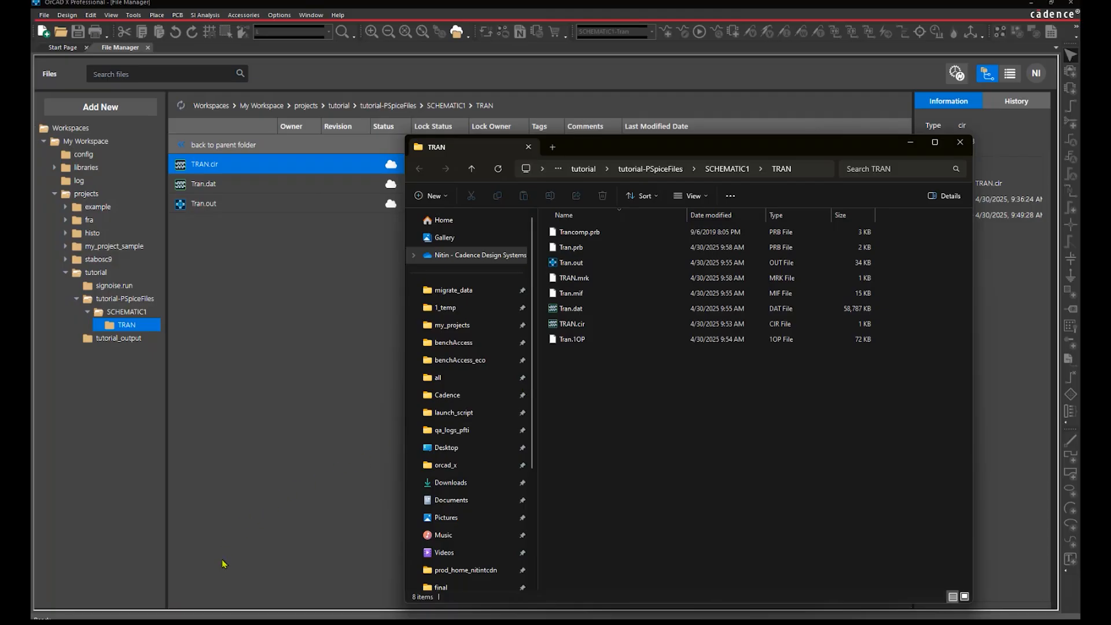
{"action": "left_click", "coordinate": [226, 582]}
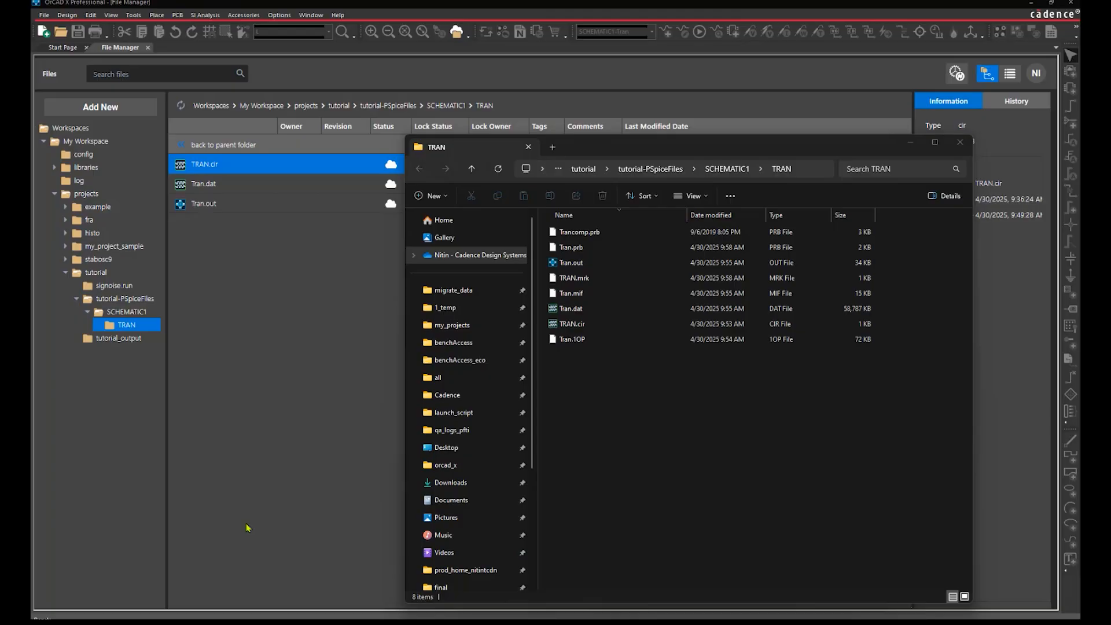
{"action": "left_click", "coordinate": [335, 622]}
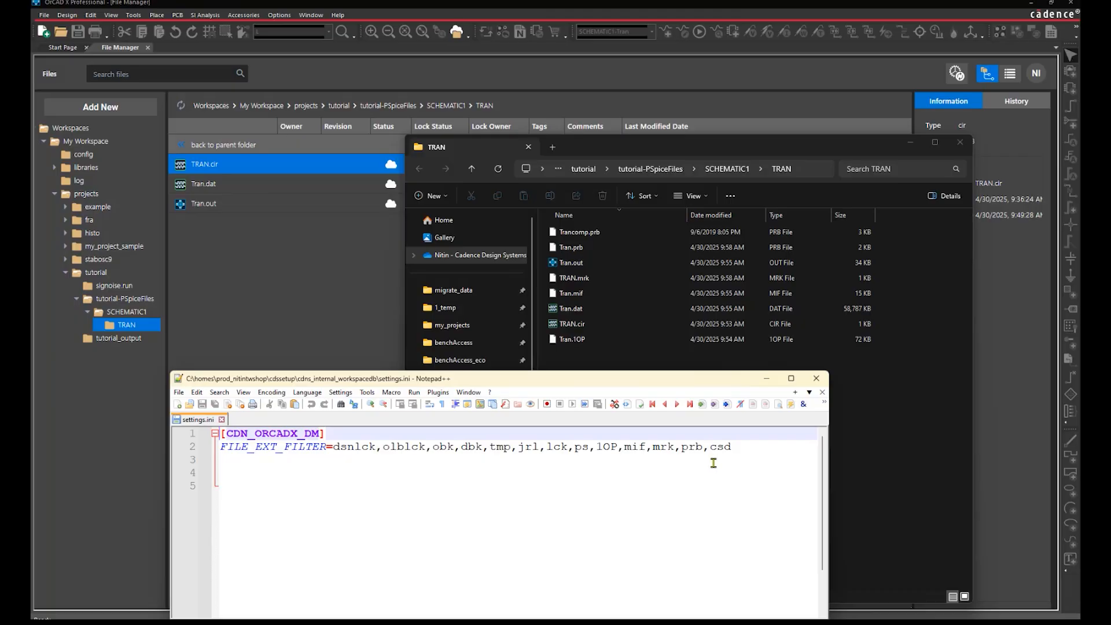
{"action": "left_click", "coordinate": [766, 379]}
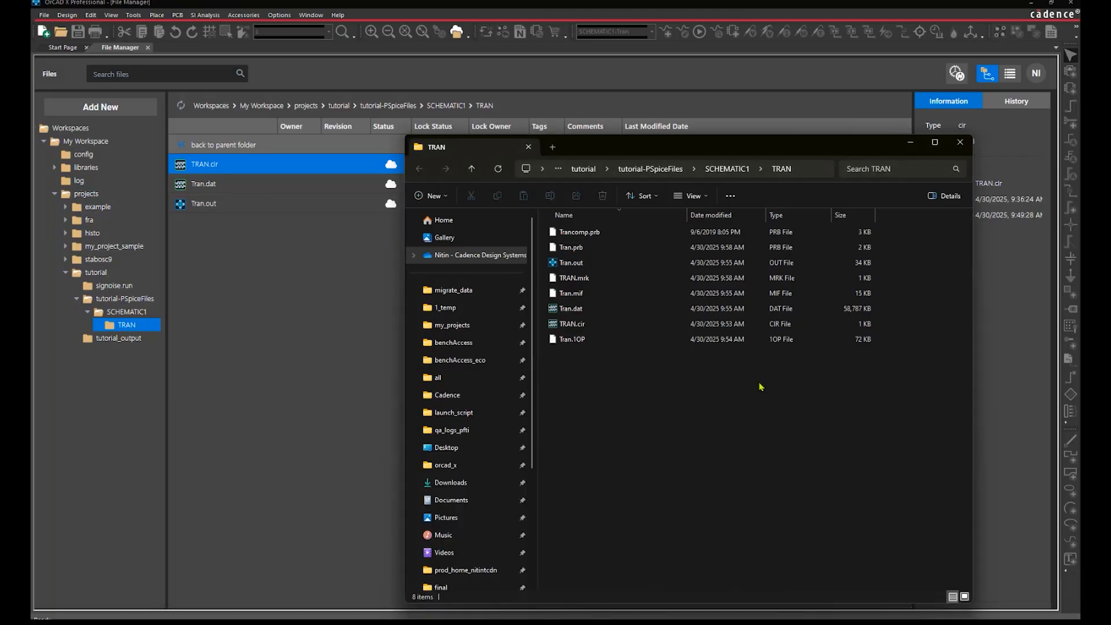
Close the TRAN folder window and open Workspace Configuration from View > Workspace
{"action": "left_click", "coordinate": [959, 142]}
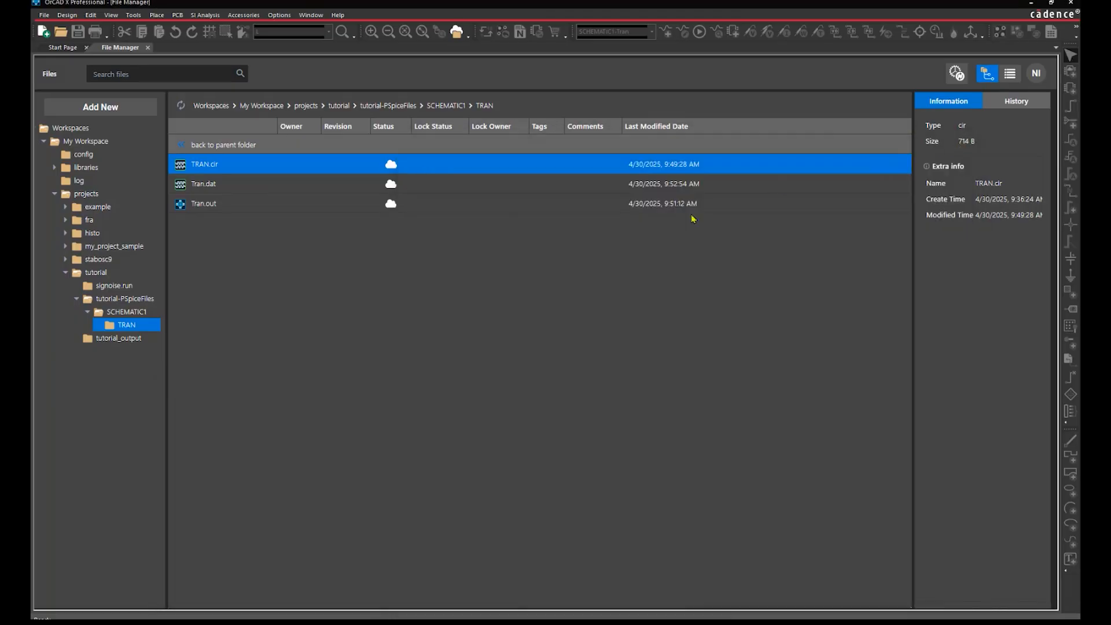
{"action": "left_click", "coordinate": [110, 15]}
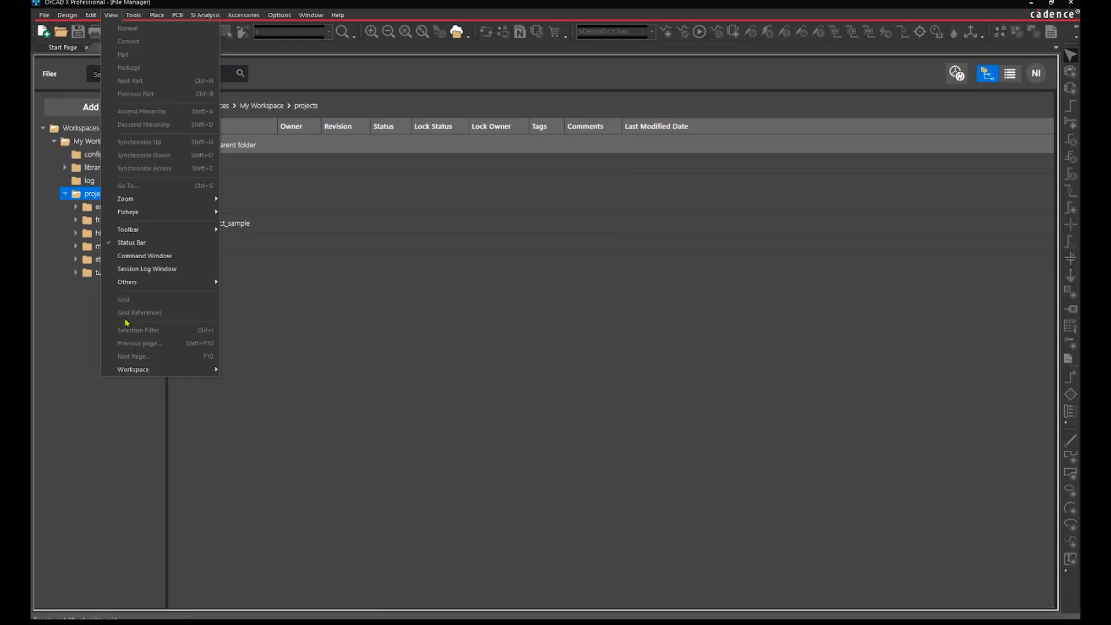
{"action": "mouse_move", "coordinate": [215, 370]}
{"action": "left_click", "coordinate": [253, 384]}
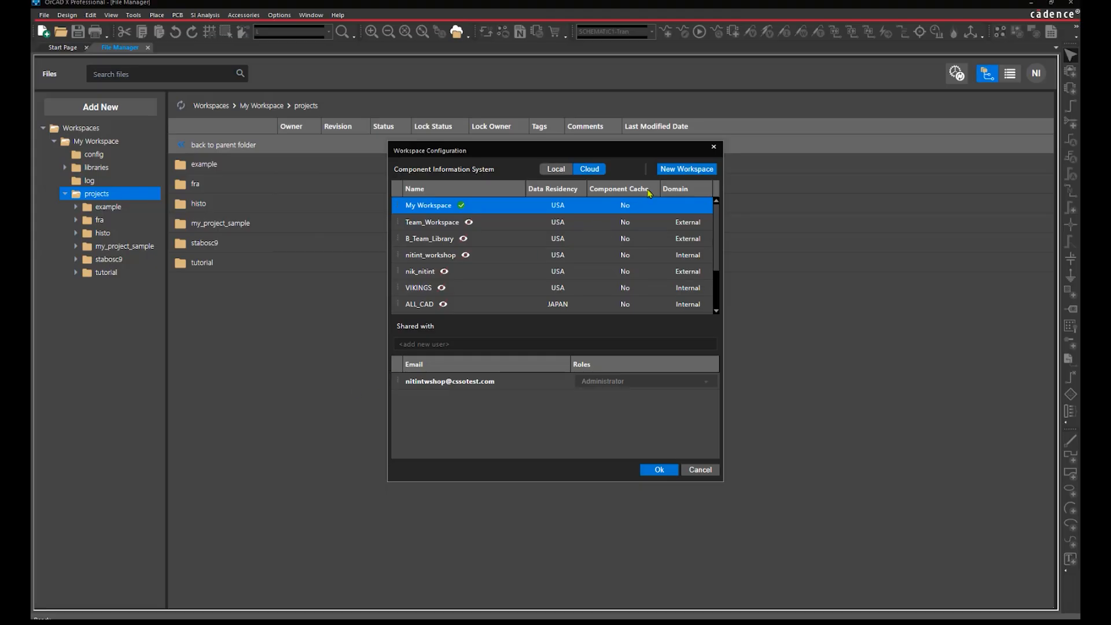
Create a new USA-hosted workspace named opg_beta with a description
{"action": "left_click", "coordinate": [684, 172]}
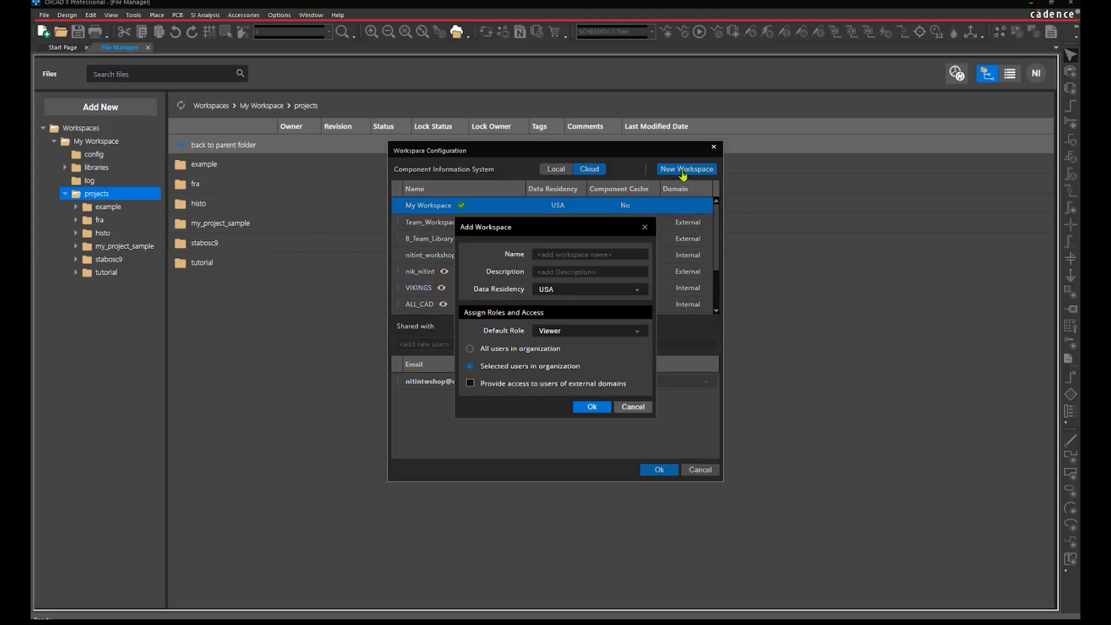
{"action": "left_click", "coordinate": [590, 256]}
{"action": "type", "text": "op"}
{"action": "type", "text": "team workspace"}
{"action": "left_click", "coordinate": [637, 289]}
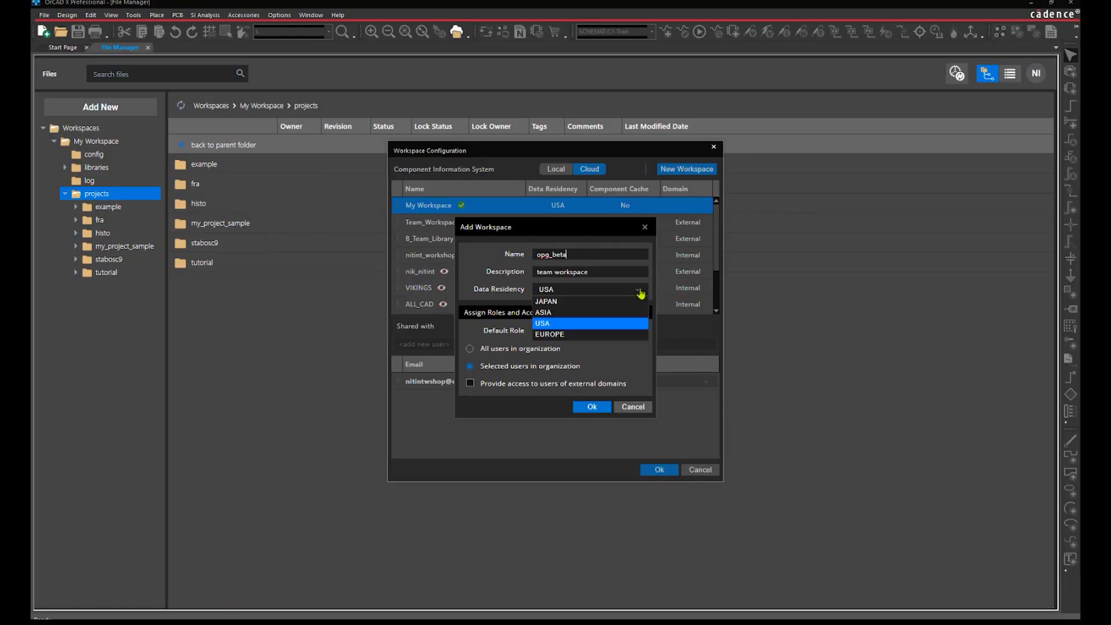
{"action": "left_click", "coordinate": [584, 311]}
{"action": "left_click", "coordinate": [587, 407]}
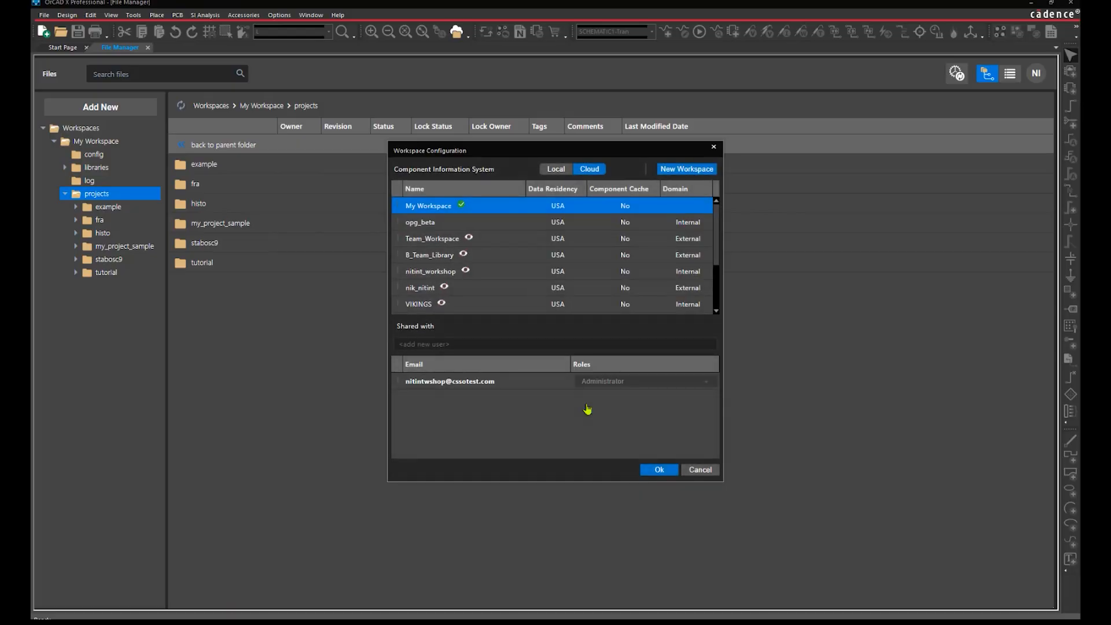
Share opg_beta with a second user in the Designer role, then open the workspace
{"action": "left_click", "coordinate": [521, 224]}
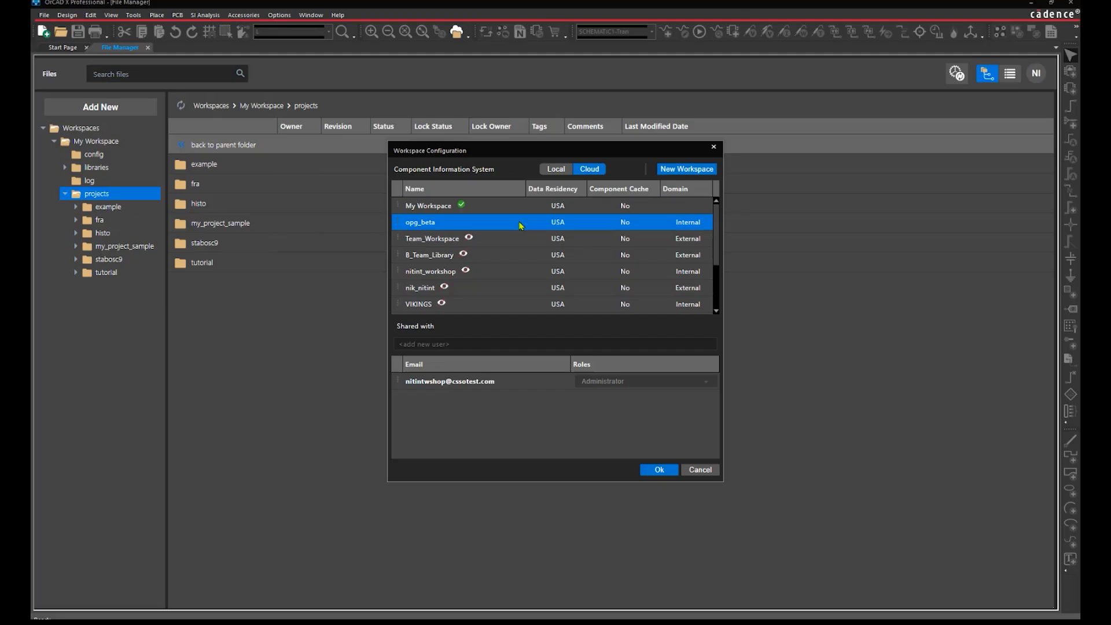
{"action": "left_click", "coordinate": [467, 345]}
{"action": "key", "text": "Return"}
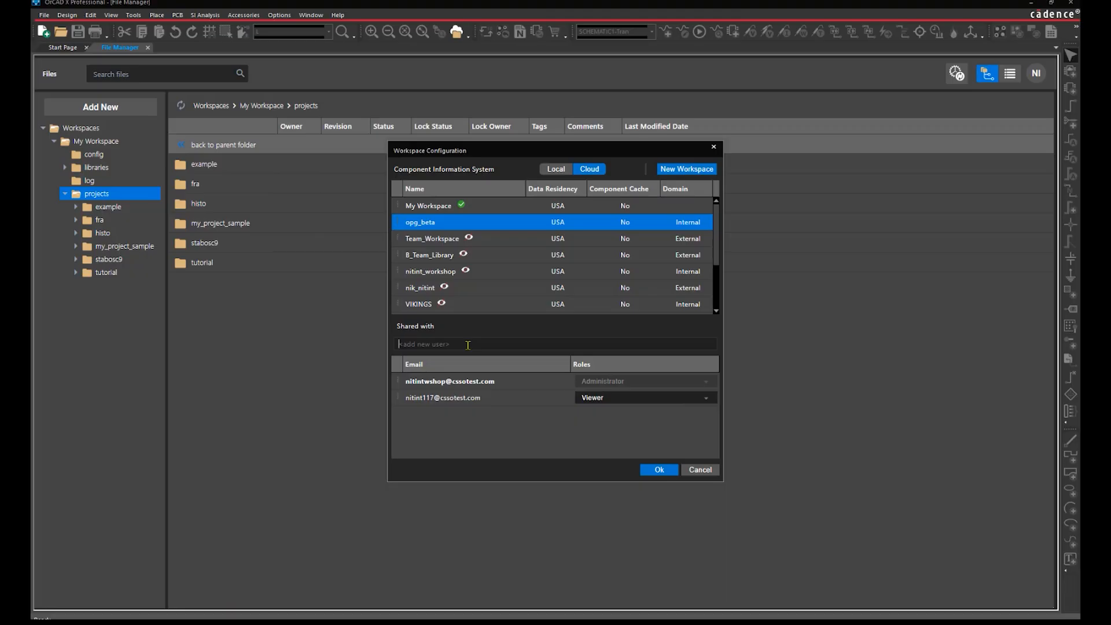
{"action": "left_click", "coordinate": [683, 398]}
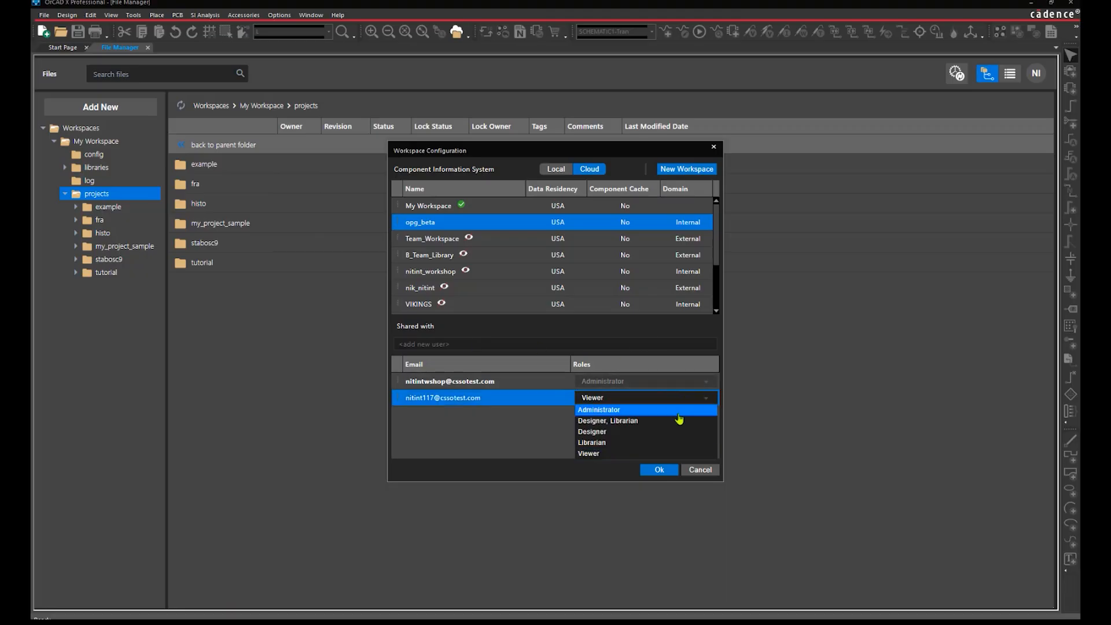
{"action": "left_click", "coordinate": [677, 432]}
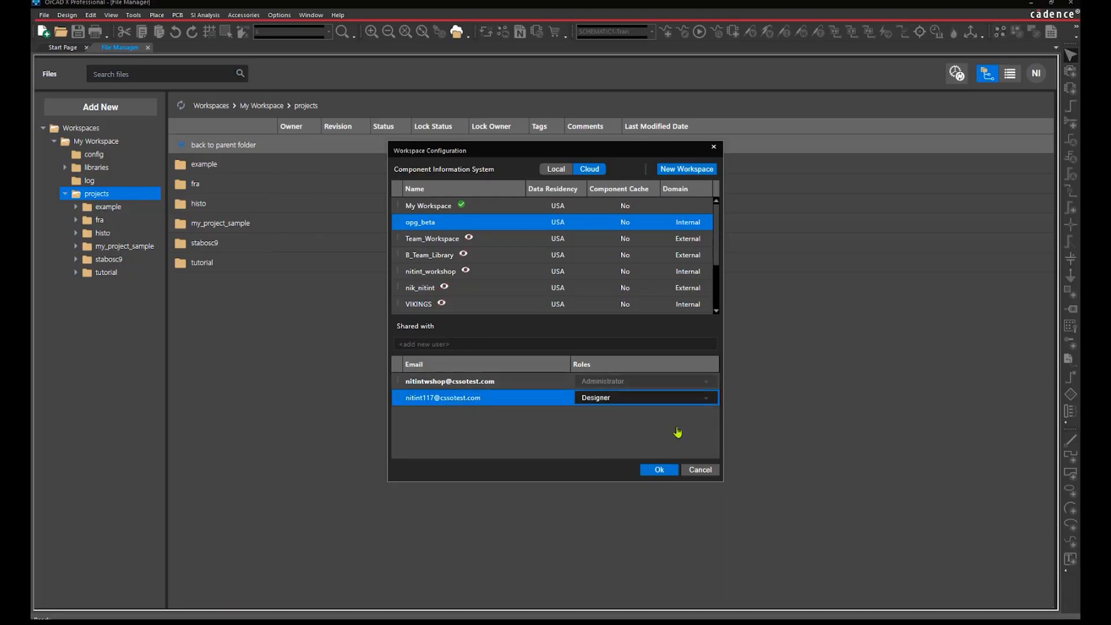
{"action": "left_click", "coordinate": [658, 470]}
{"action": "left_click", "coordinate": [78, 285]}
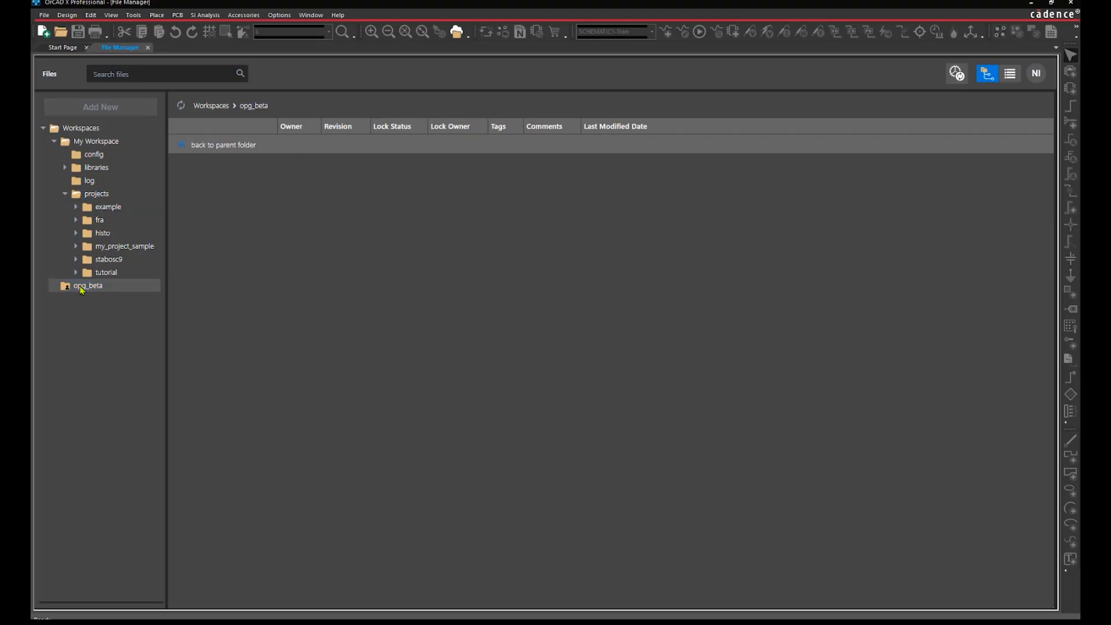
Publish my_project_sample as a major revision with the comment 'Project completed'
{"action": "left_click", "coordinate": [110, 196]}
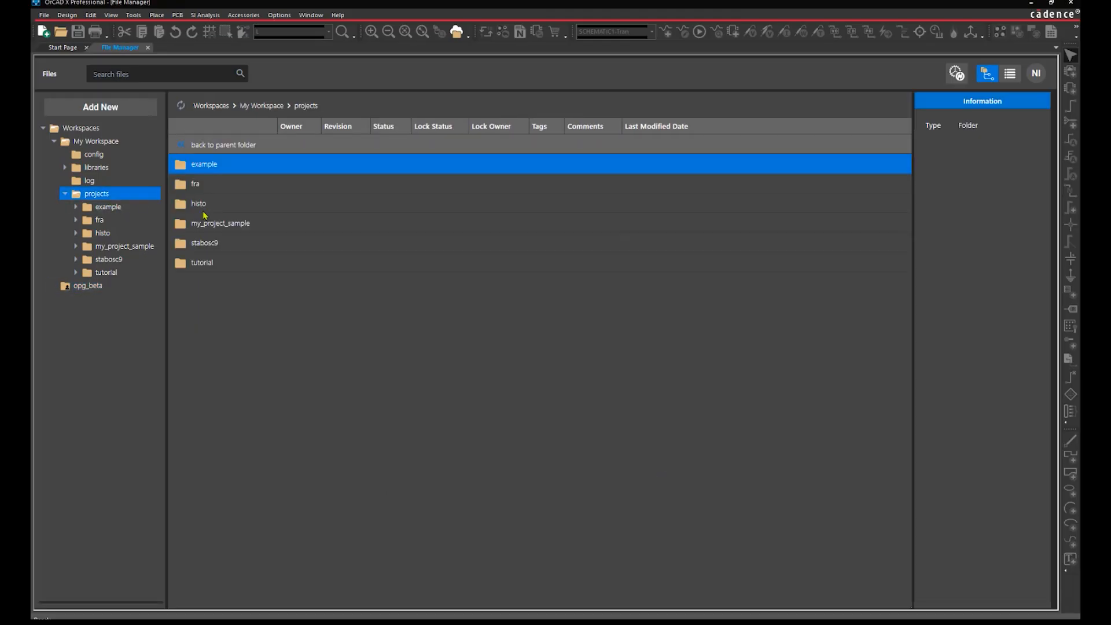
{"action": "left_click", "coordinate": [240, 224]}
{"action": "right_click", "coordinate": [238, 224]}
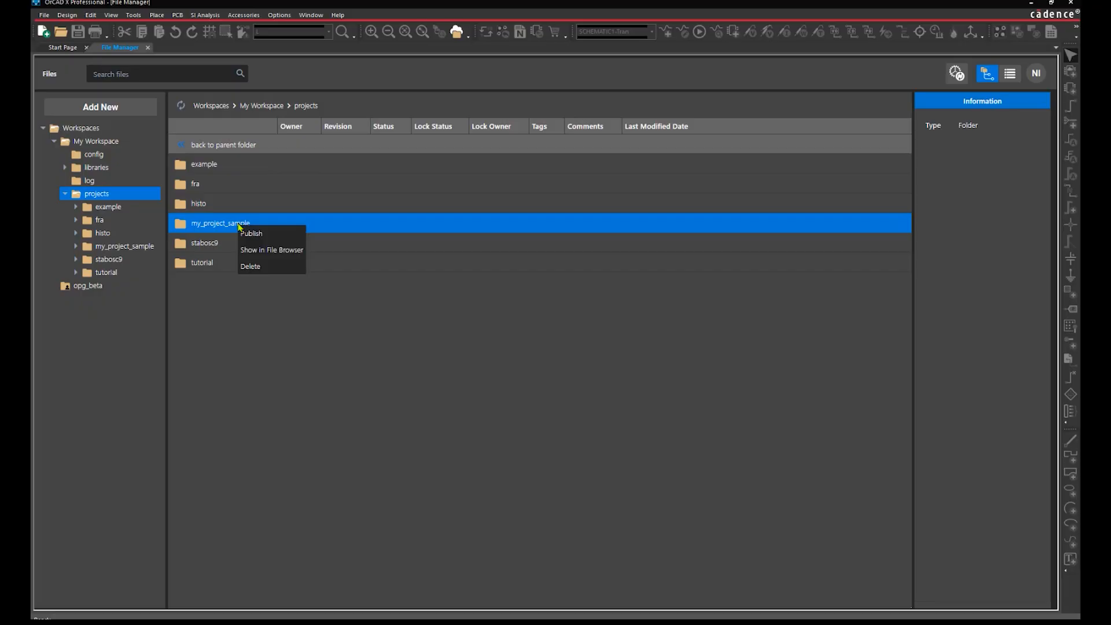
{"action": "left_click", "coordinate": [258, 234]}
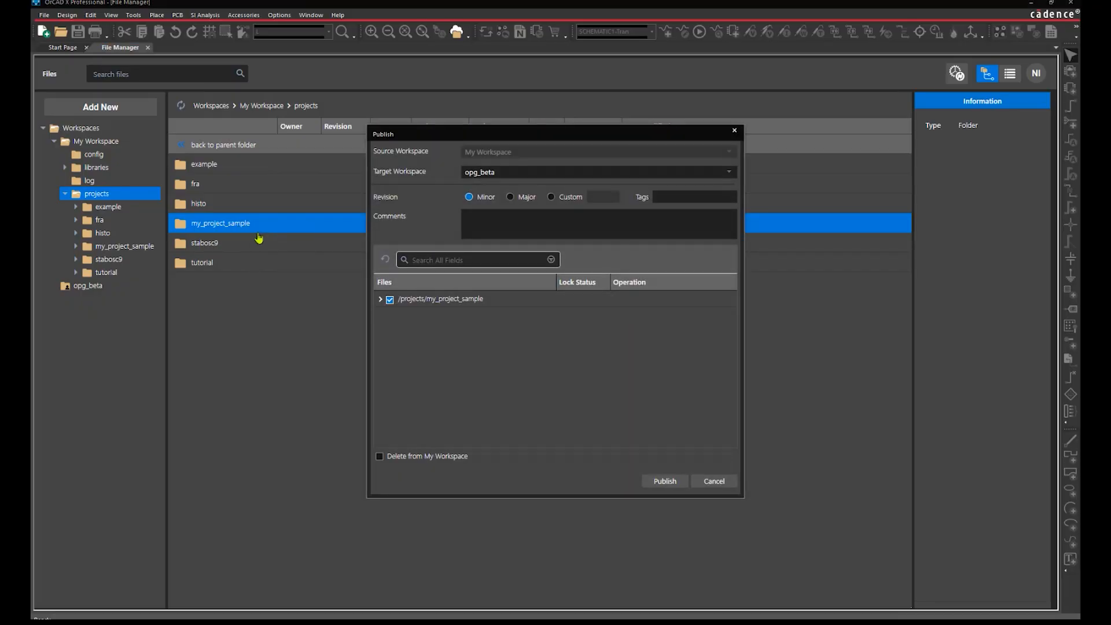
{"action": "left_click", "coordinate": [509, 197]}
{"action": "left_click", "coordinate": [511, 217]}
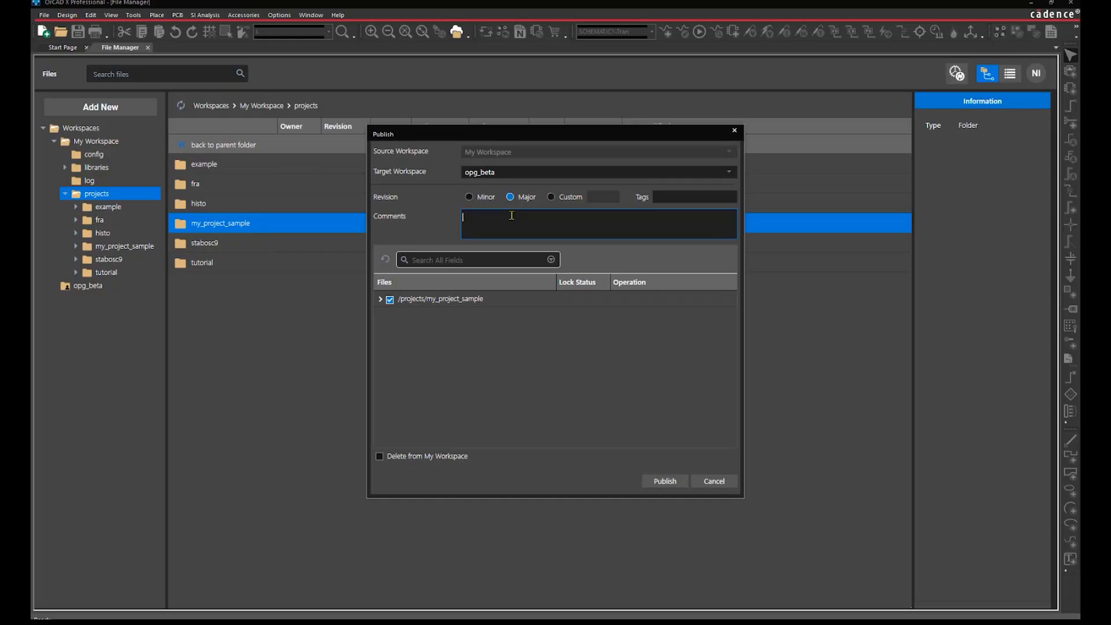
{"action": "type", "text": "Project completed"}
{"action": "left_click", "coordinate": [667, 482]}
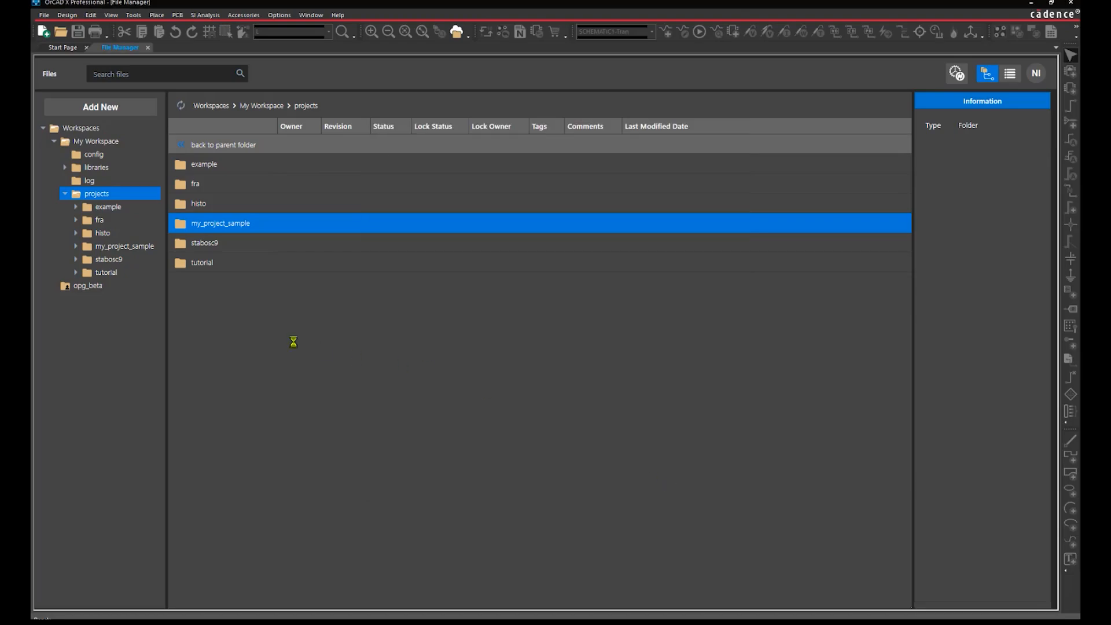
Publish tutorial from the project tree as a Major revision commented 'Ready for Layout: Remove stimulus'
{"action": "left_click", "coordinate": [106, 272]}
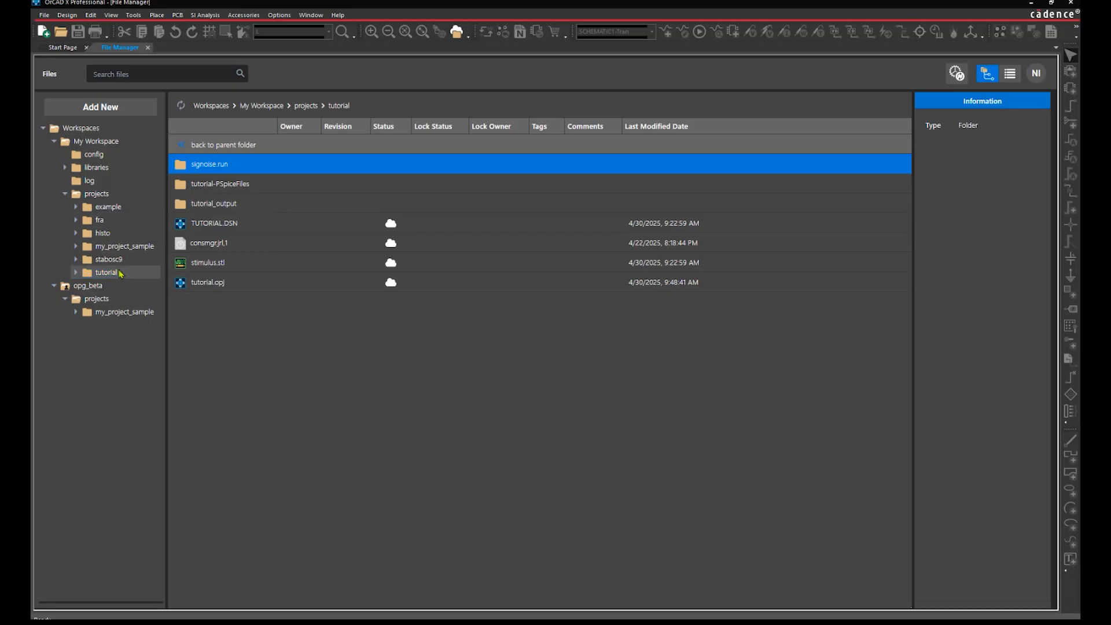
{"action": "right_click", "coordinate": [121, 276]}
{"action": "left_click", "coordinate": [134, 279]}
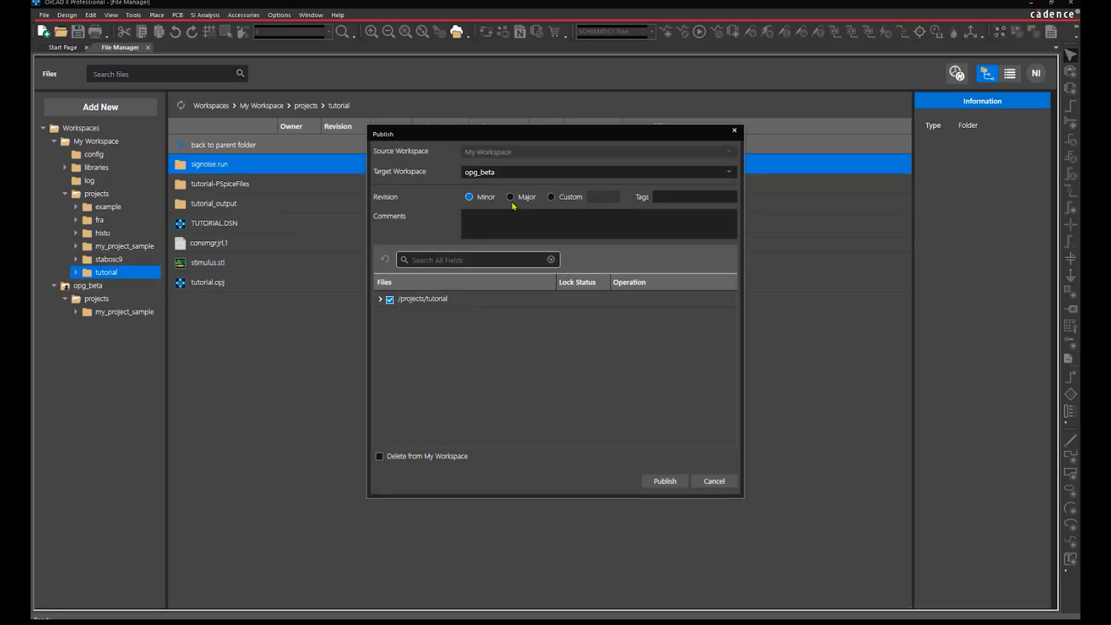
{"action": "left_click", "coordinate": [510, 197]}
{"action": "left_click", "coordinate": [509, 219]}
{"action": "type", "text": "Ready for Layout: Remove stimulus"}
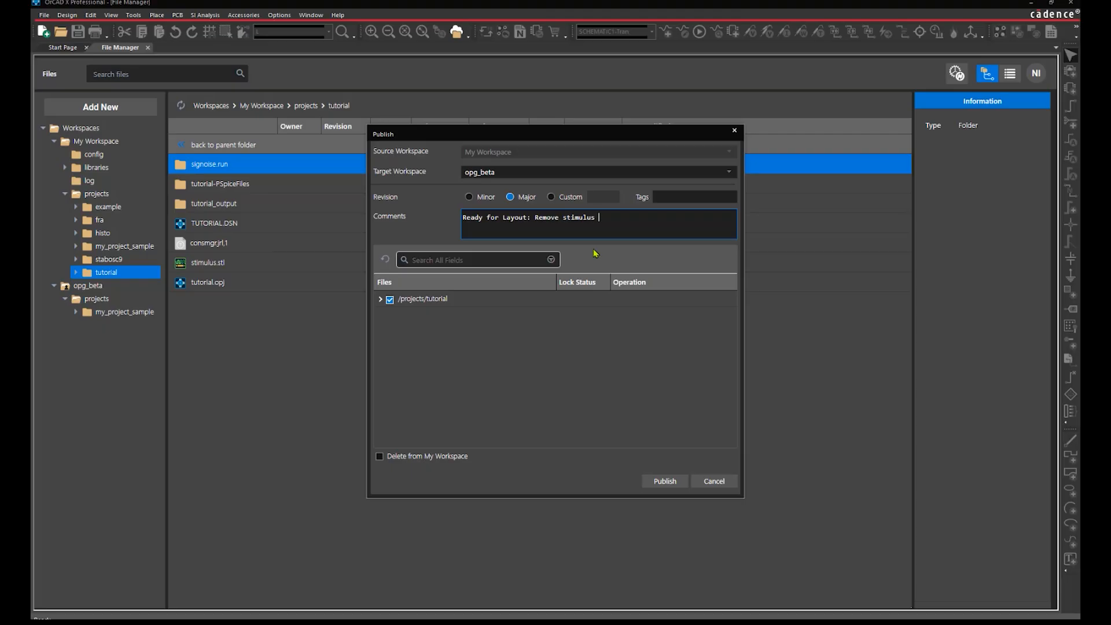
{"action": "left_click", "coordinate": [656, 482]}
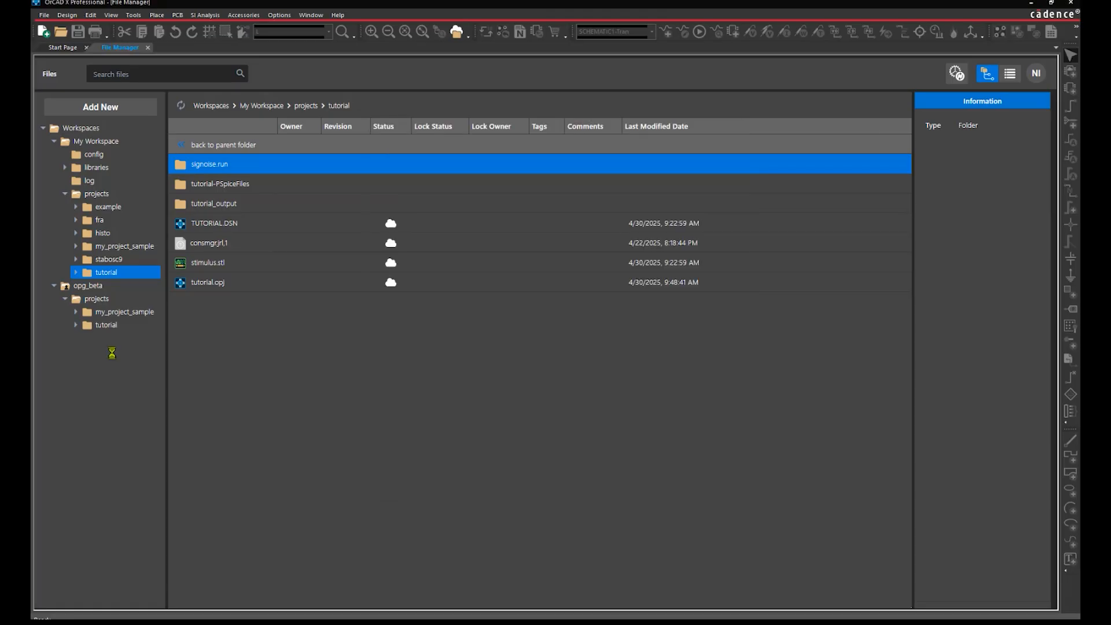
Start a Major-revision publish of the whole My Workspace projects folder
{"action": "left_click", "coordinate": [96, 141]}
{"action": "right_click", "coordinate": [207, 225]}
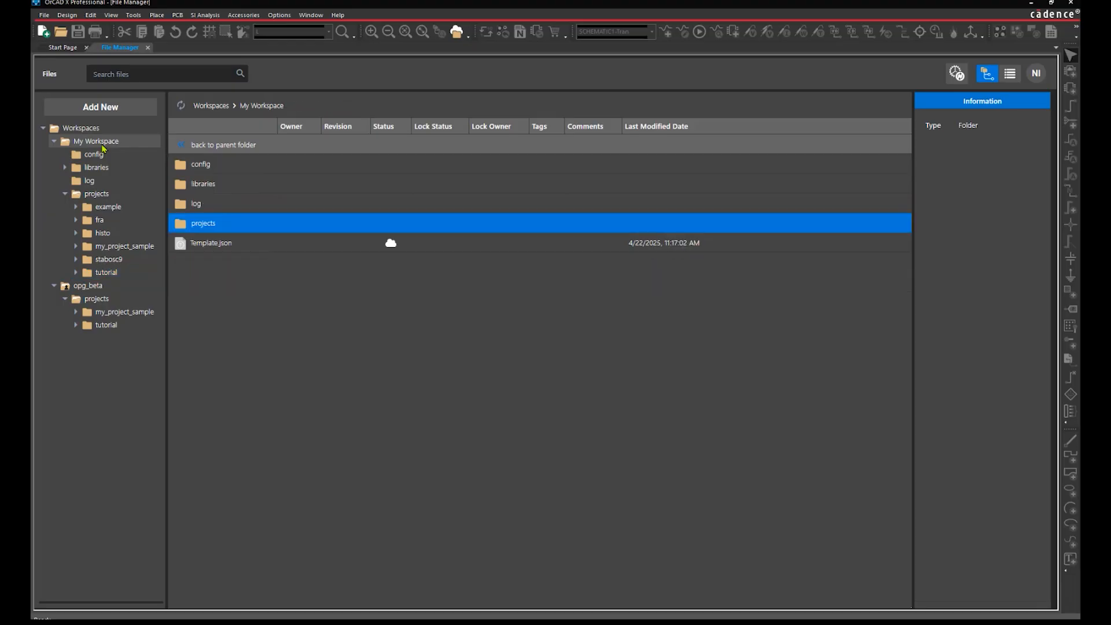
{"action": "left_click", "coordinate": [223, 232]}
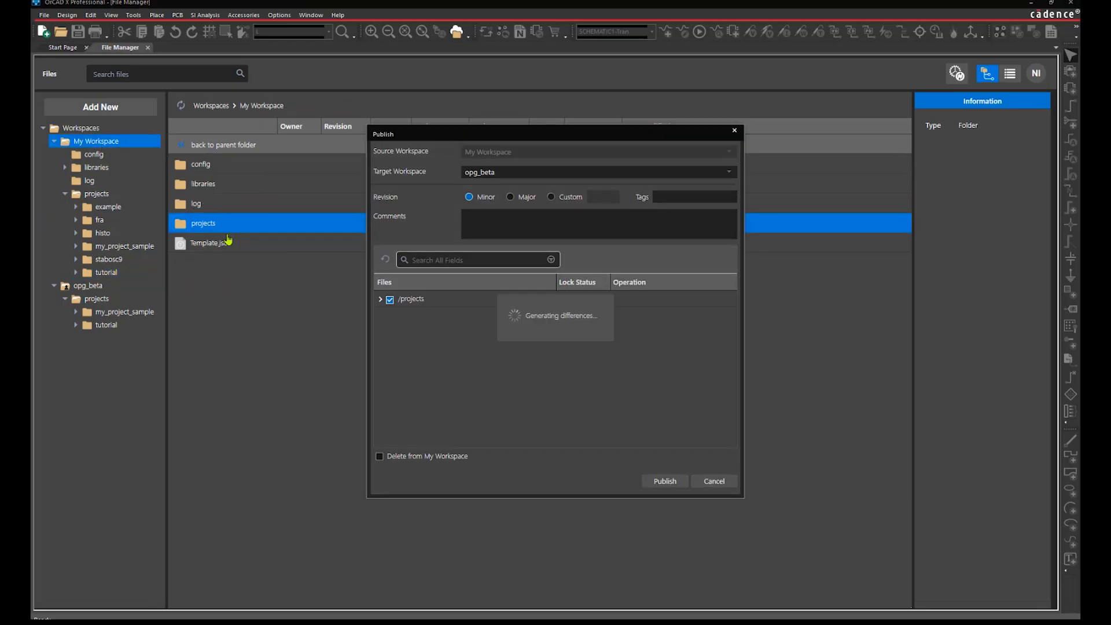
{"action": "left_click", "coordinate": [510, 199]}
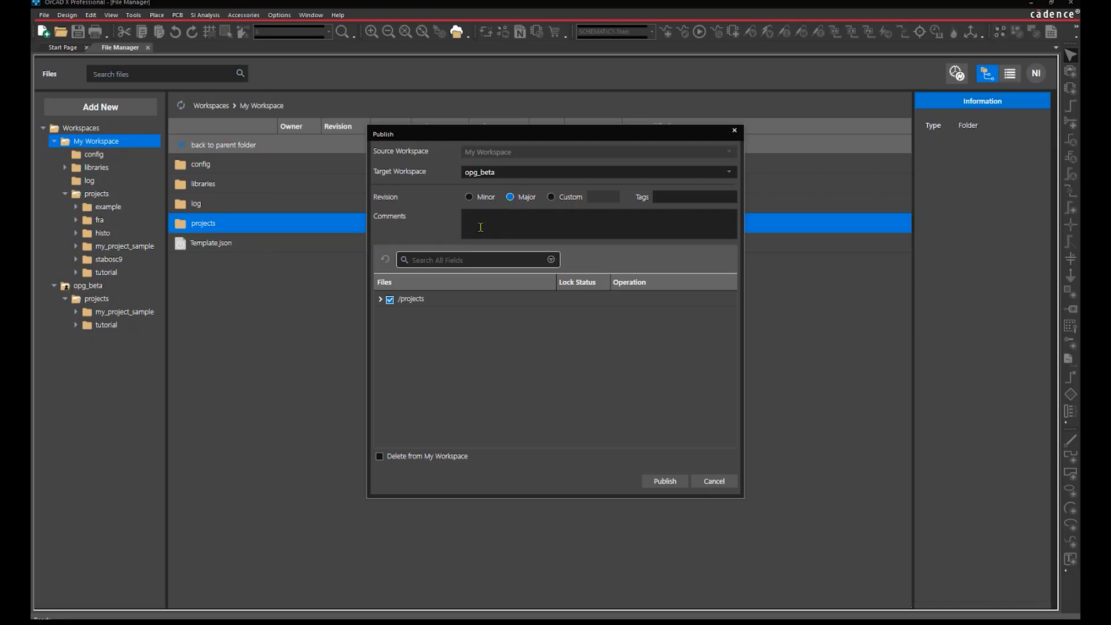
Inspect the example, tutorial and my_project_sample file lists in the publish dialog
{"action": "left_click", "coordinate": [380, 299]}
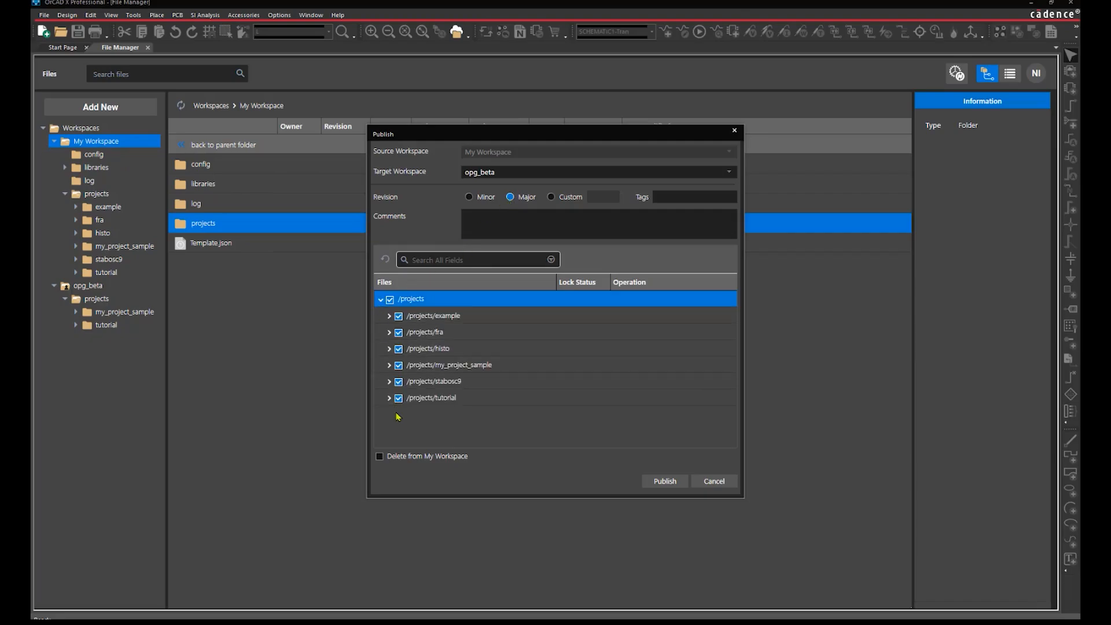
{"action": "left_click", "coordinate": [389, 316]}
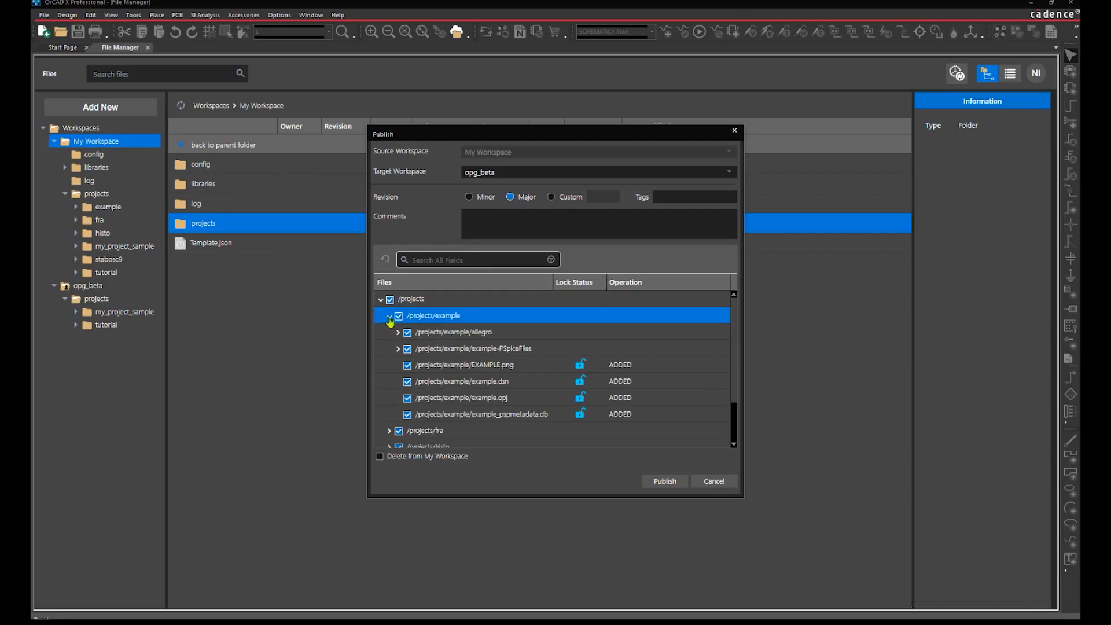
{"action": "left_click", "coordinate": [389, 316]}
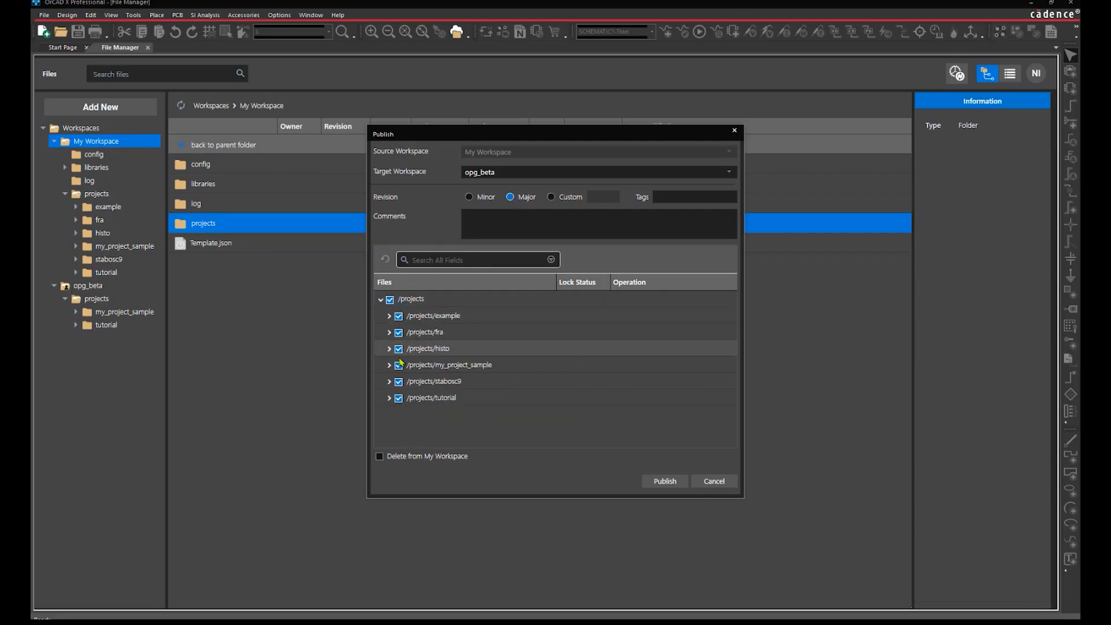
{"action": "left_click", "coordinate": [389, 398]}
{"action": "scroll", "coordinate": [391, 405], "scroll_direction": "down", "scroll_amount": 2}
{"action": "scroll", "coordinate": [393, 327], "scroll_direction": "up", "scroll_amount": 1}
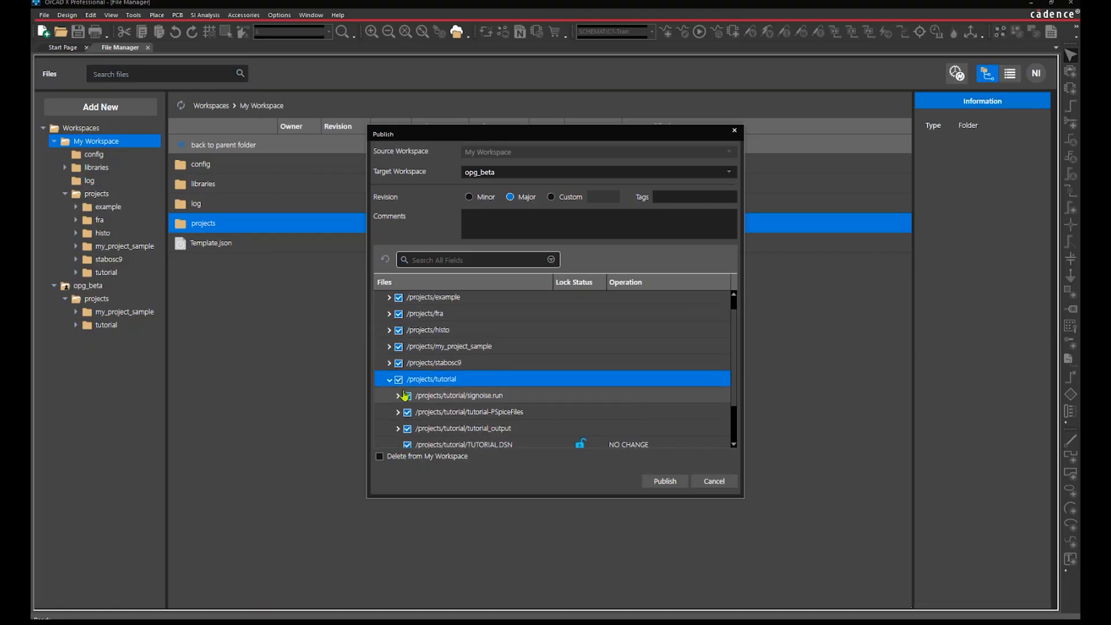
{"action": "left_click", "coordinate": [389, 346]}
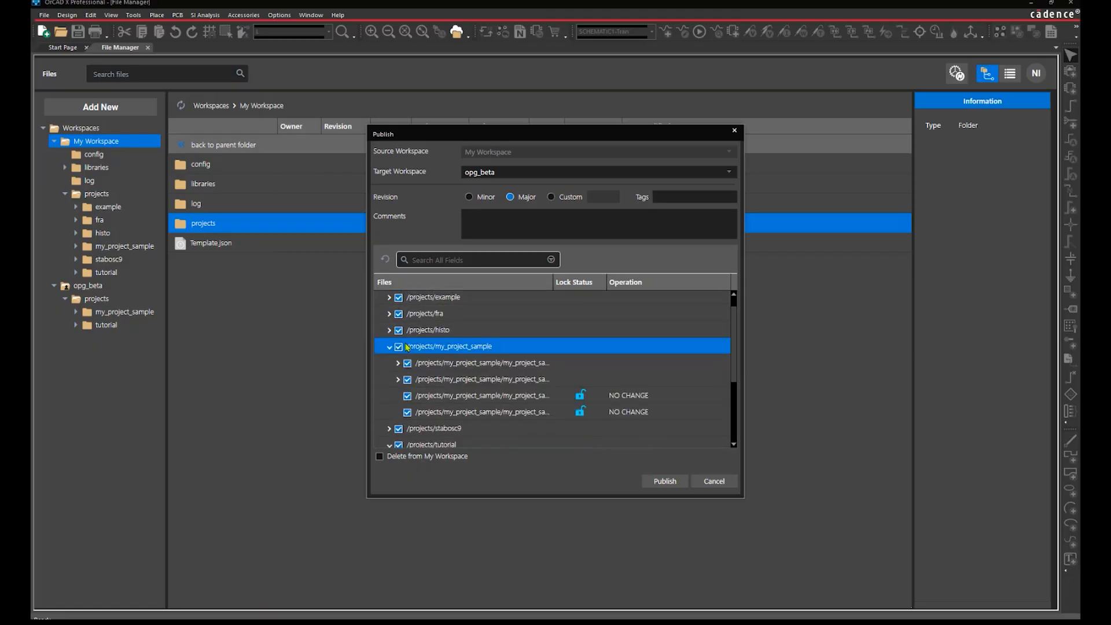
{"action": "scroll", "coordinate": [407, 343], "scroll_direction": "down", "scroll_amount": 2}
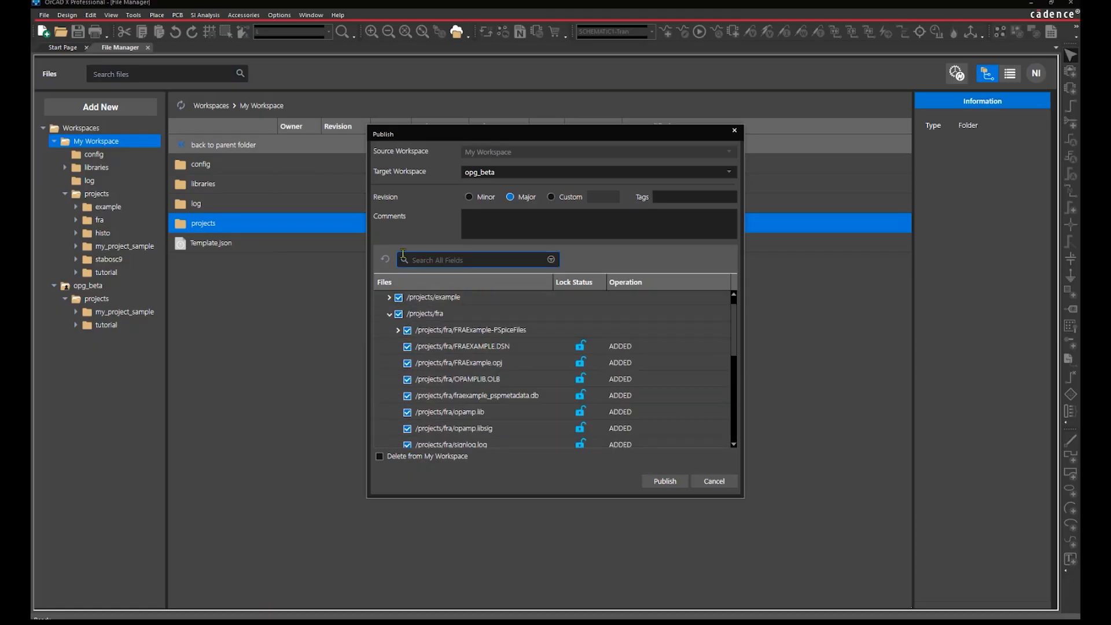
Filter files by Operation 'NO CHANGE' and exclude my_project_sample and tutorial
{"action": "left_click", "coordinate": [403, 259]}
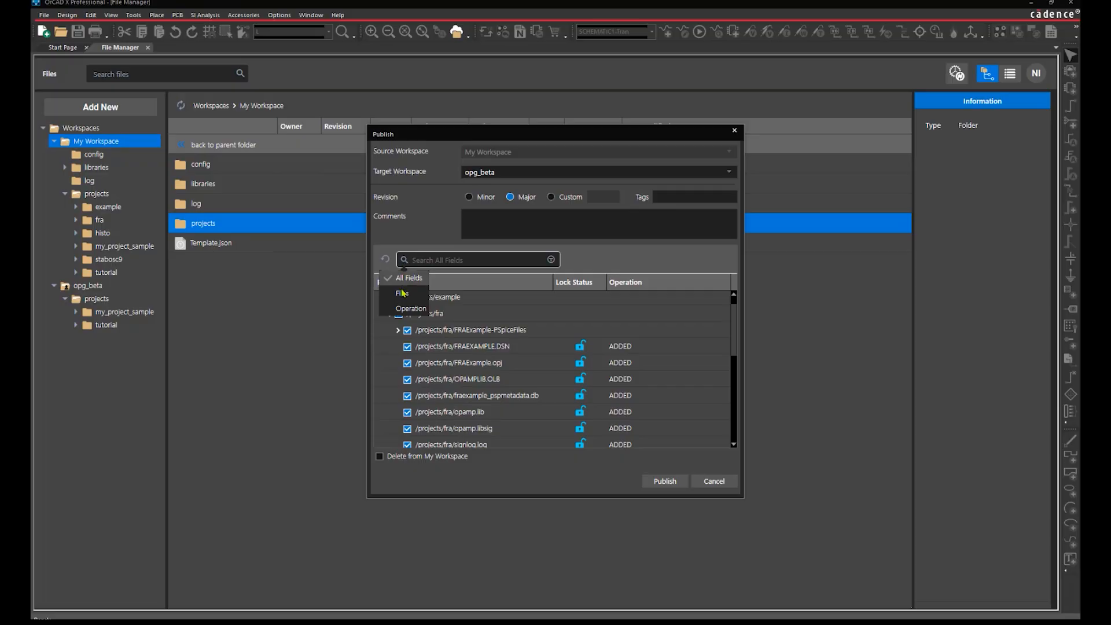
{"action": "left_click", "coordinate": [401, 309]}
{"action": "type", "text": "NO CHANGE"}
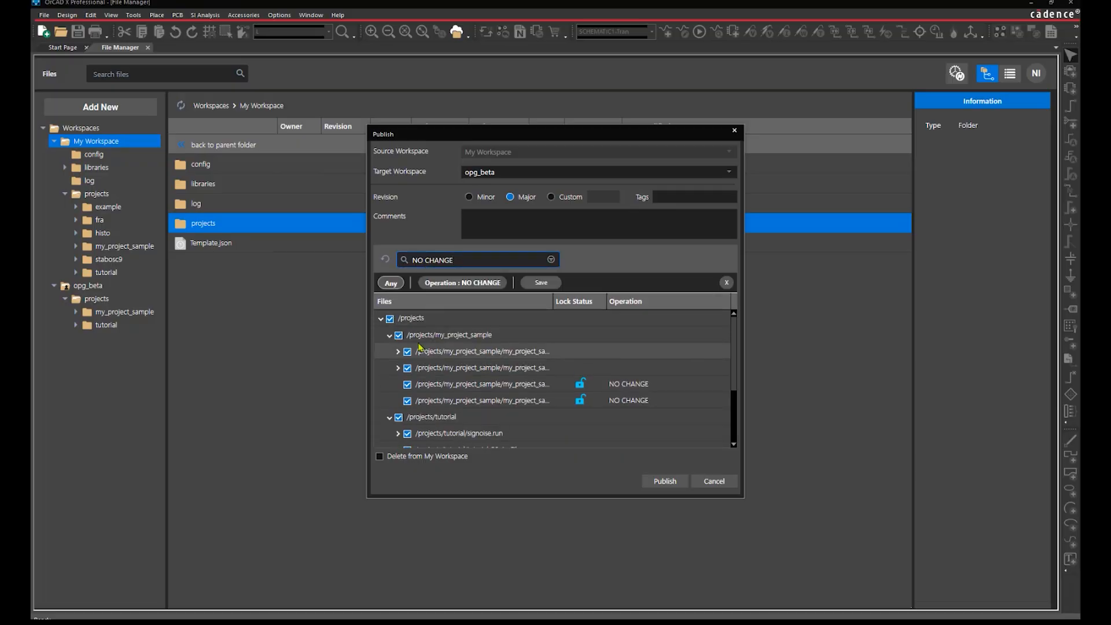
{"action": "left_click", "coordinate": [398, 335]}
{"action": "scroll", "coordinate": [462, 370], "scroll_direction": "down", "scroll_amount": 1}
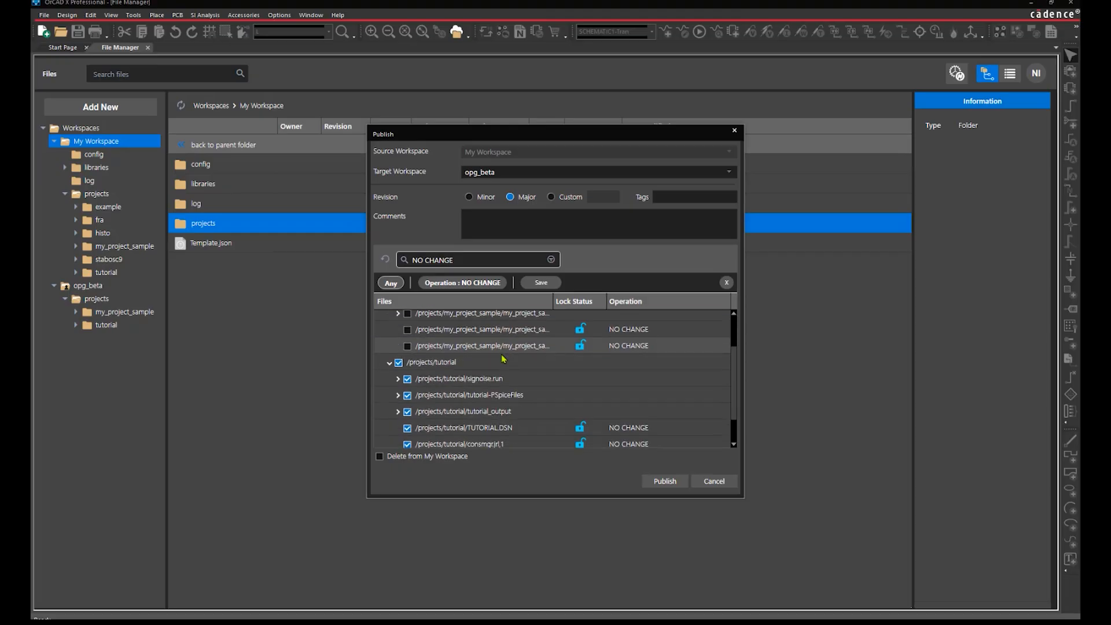
{"action": "left_click", "coordinate": [397, 379]}
{"action": "left_click", "coordinate": [397, 379]}
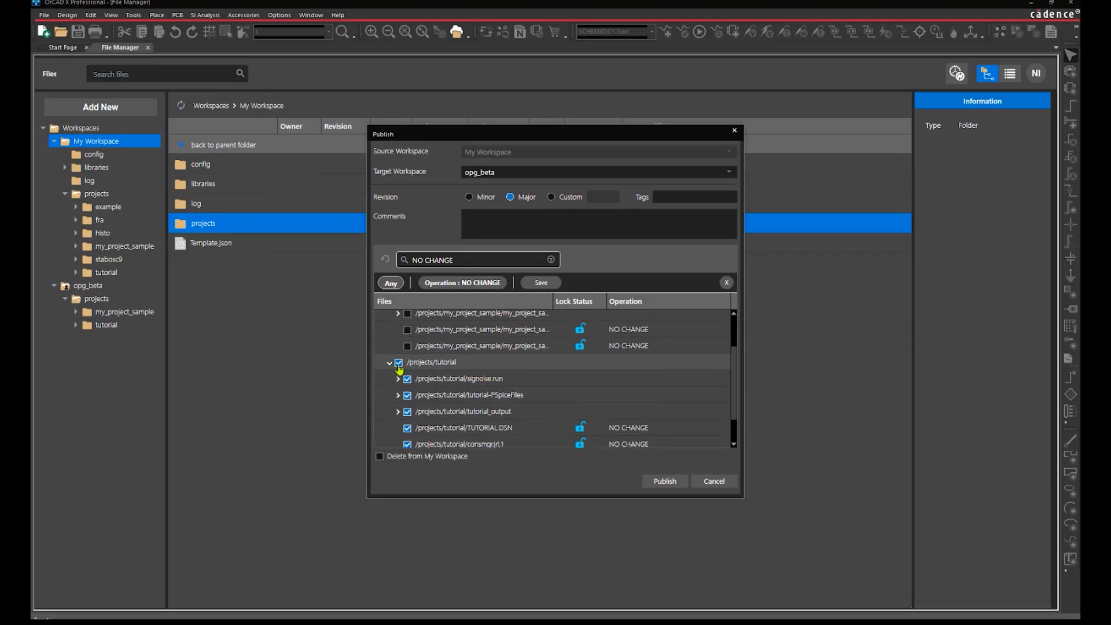
{"action": "left_click", "coordinate": [398, 362]}
{"action": "left_click", "coordinate": [389, 362]}
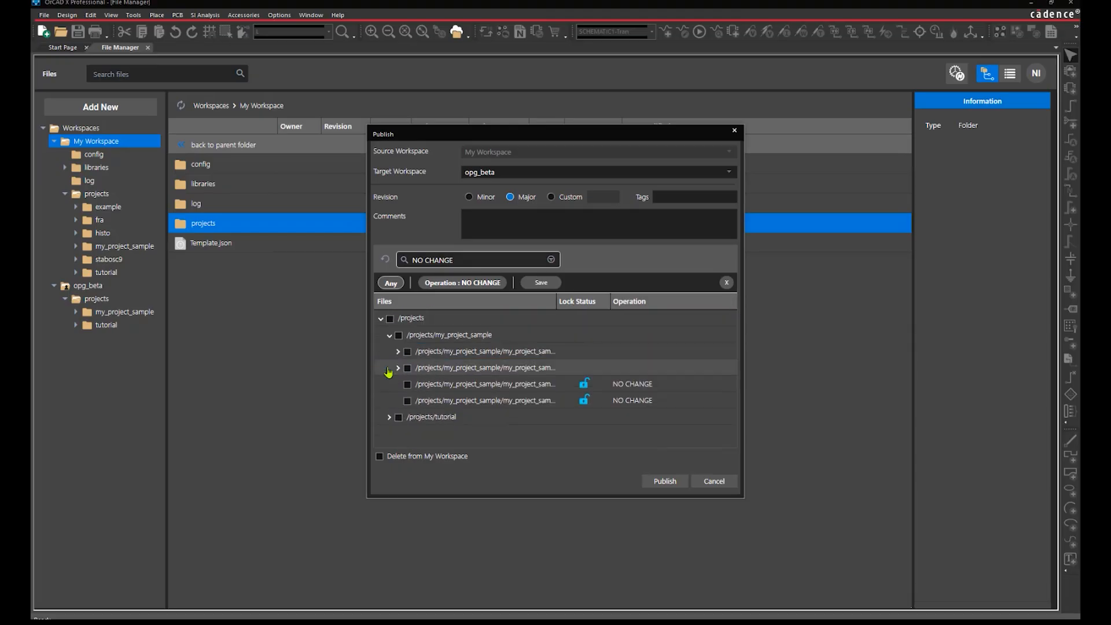
{"action": "left_click", "coordinate": [389, 336]}
Clear the operation filter and publish example, fra, histo and stabosc9
{"action": "left_click", "coordinate": [485, 260]}
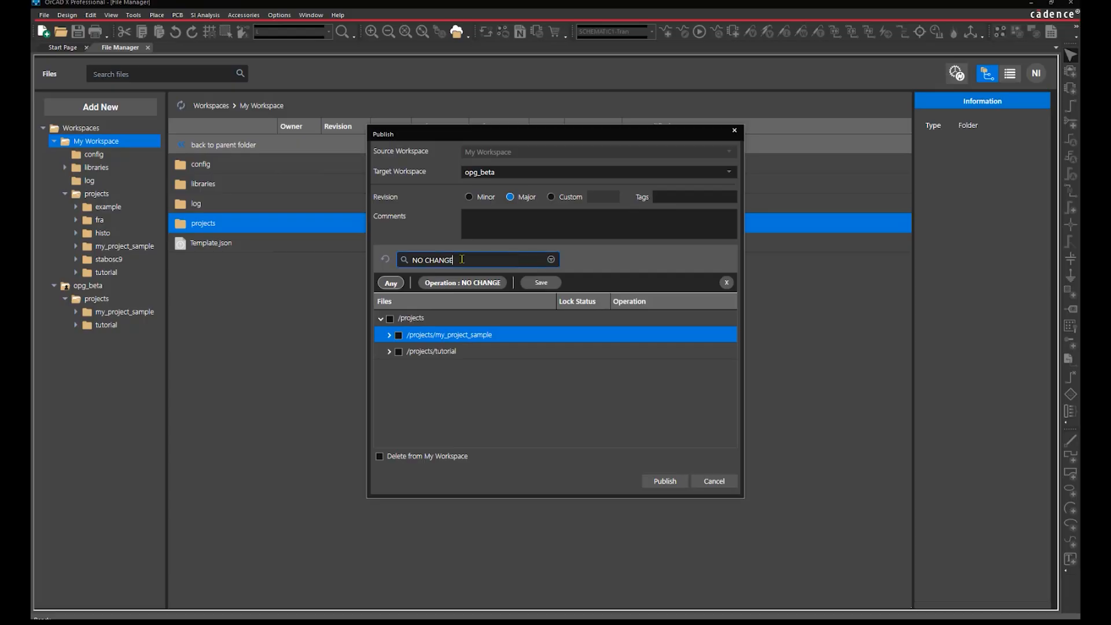
{"action": "key", "text": "ctrl+a"}
{"action": "key", "text": "BackSpace"}
{"action": "key", "text": "Return"}
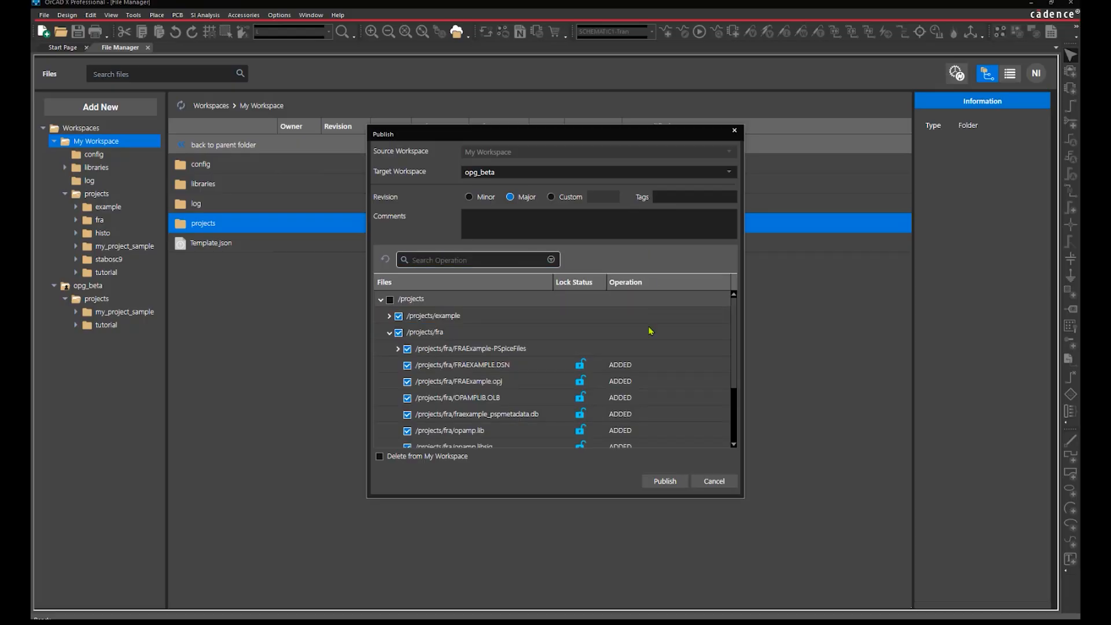
{"action": "scroll", "coordinate": [653, 348], "scroll_direction": "down", "scroll_amount": 2}
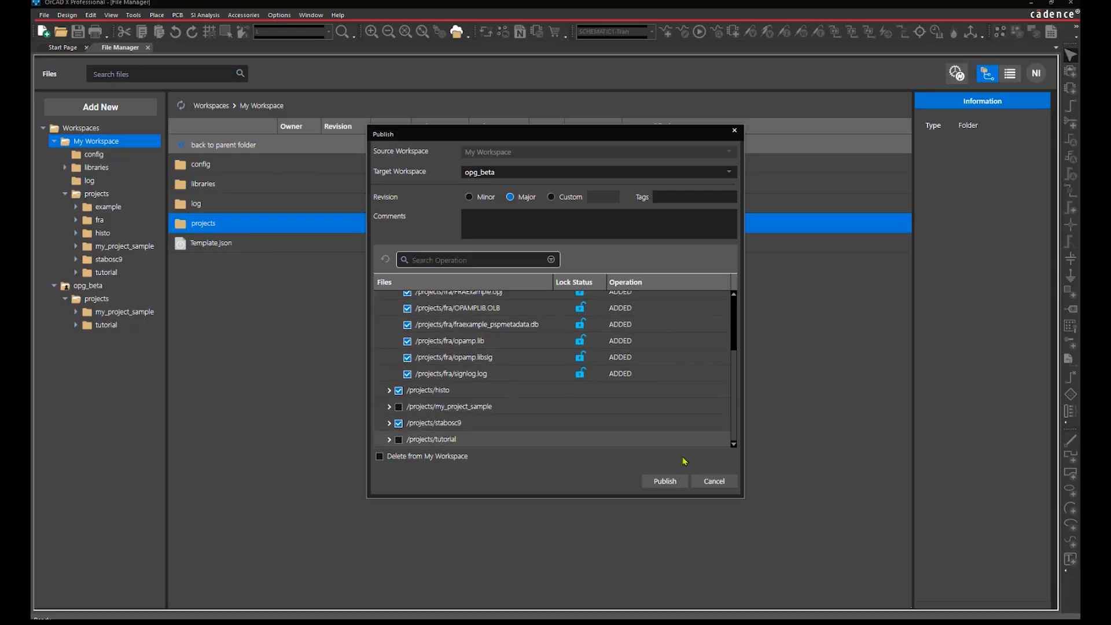
{"action": "left_click", "coordinate": [662, 481]}
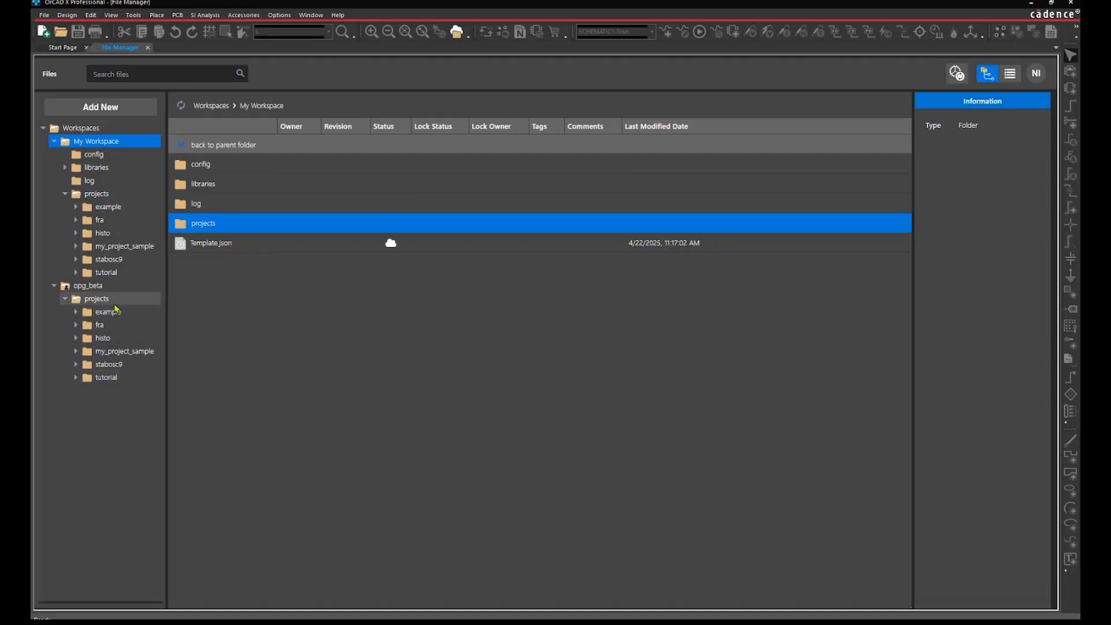
Lock the published my_project_sample in opg_beta and open its folder
{"action": "left_click", "coordinate": [114, 305]}
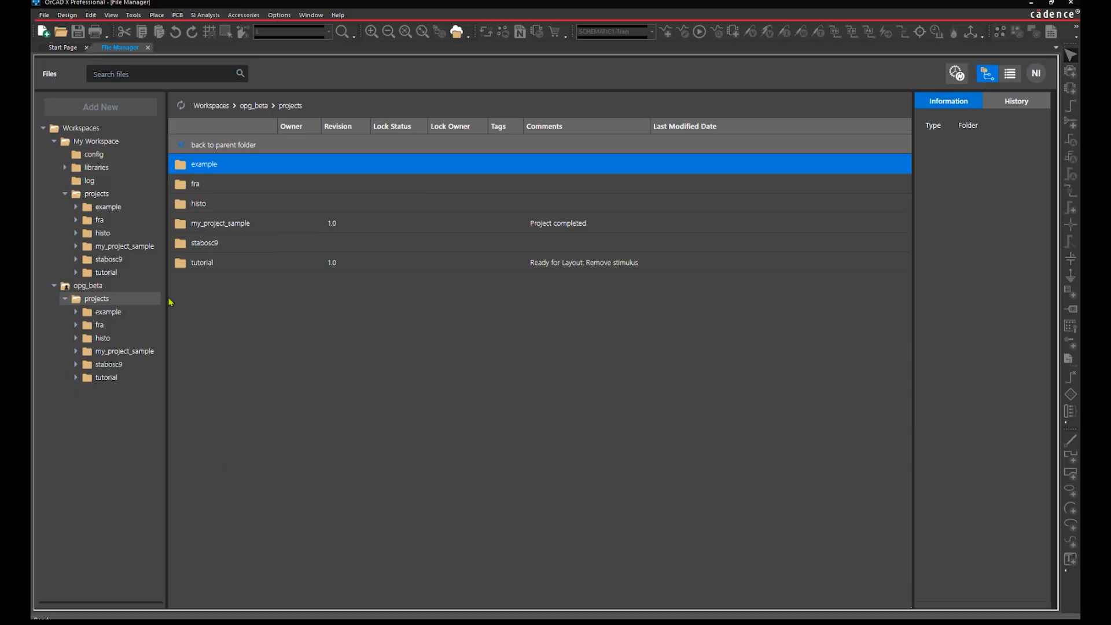
{"action": "left_click", "coordinate": [251, 227]}
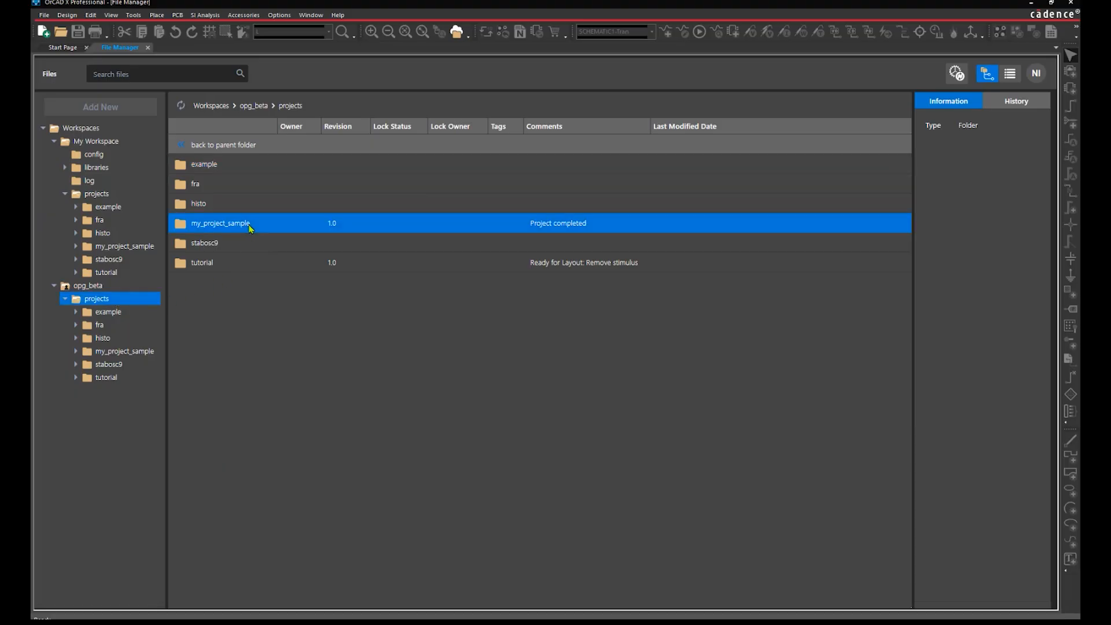
{"action": "right_click", "coordinate": [251, 227]}
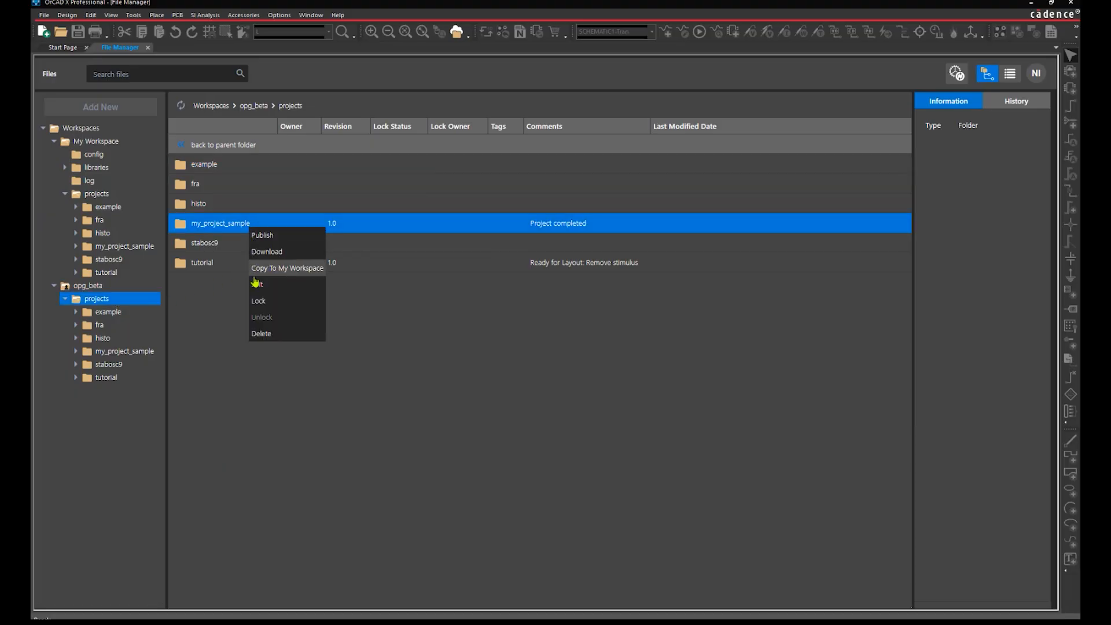
{"action": "left_click", "coordinate": [257, 308]}
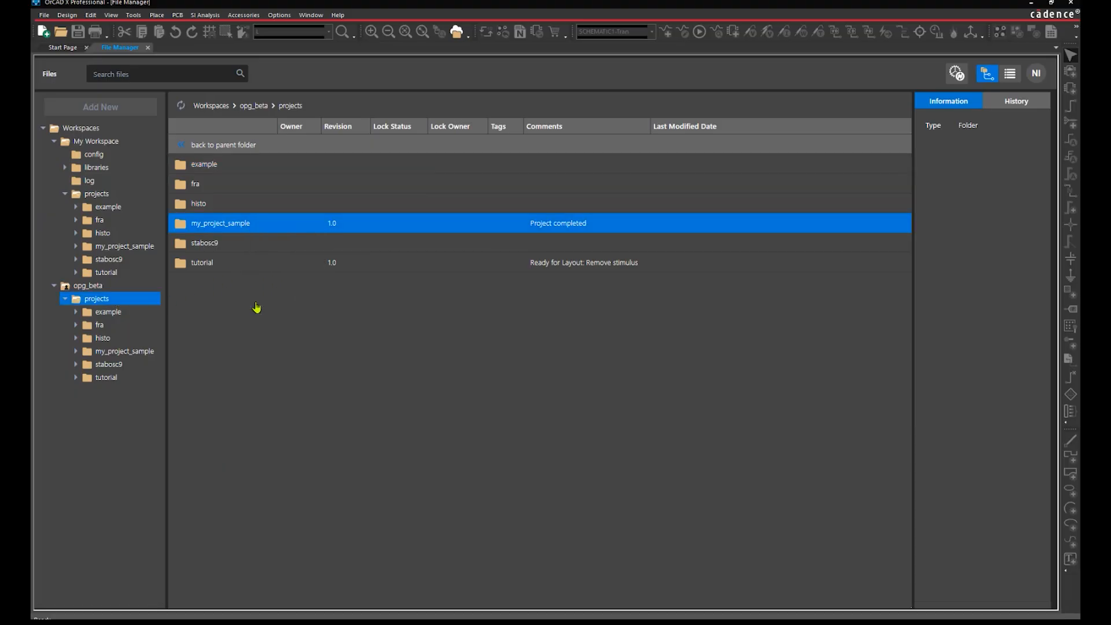
{"action": "double_click", "coordinate": [270, 224]}
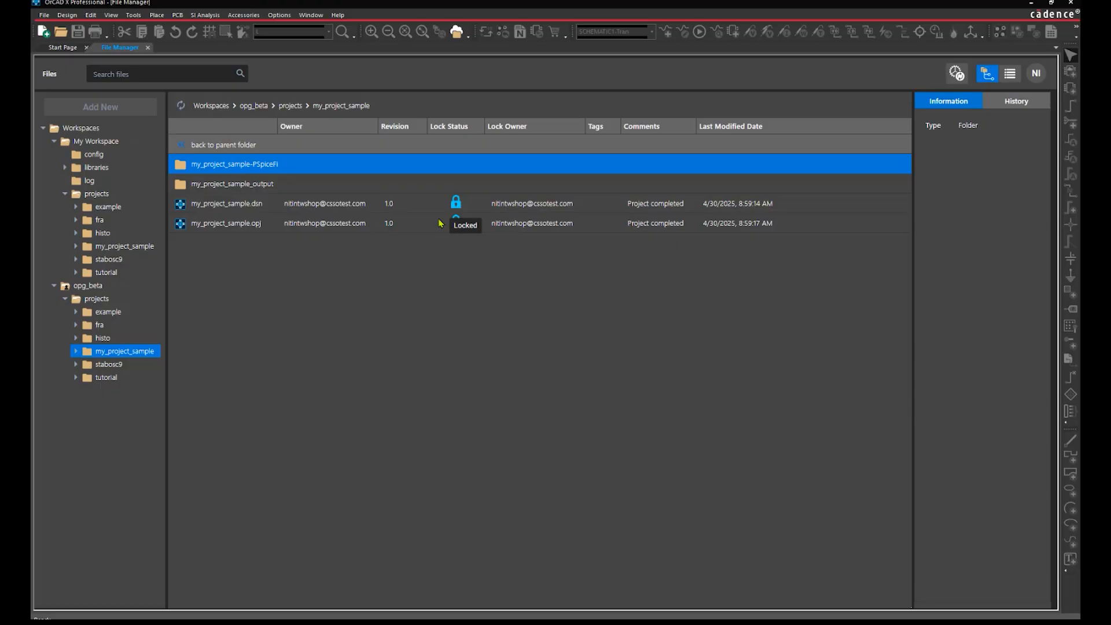
Maximise the remote desktop window and close the workspace configuration window
{"action": "left_click_drag", "start_coordinate": [1110, 116], "coordinate": [851, 140]}
{"action": "double_click", "coordinate": [851, 138]}
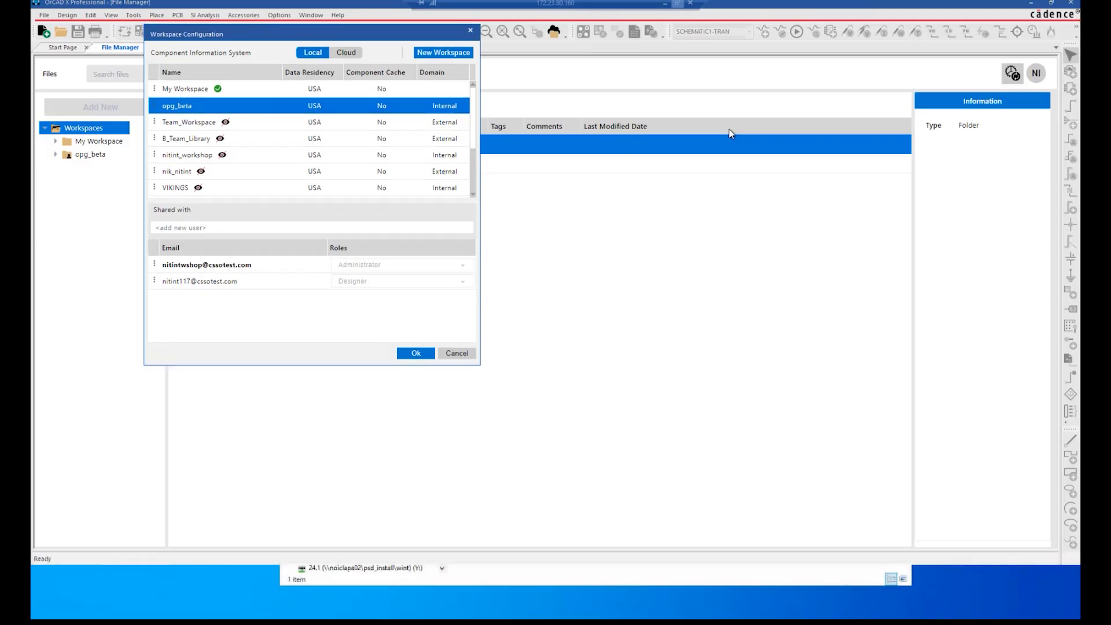
{"action": "left_click_drag", "start_coordinate": [306, 35], "coordinate": [425, 102]}
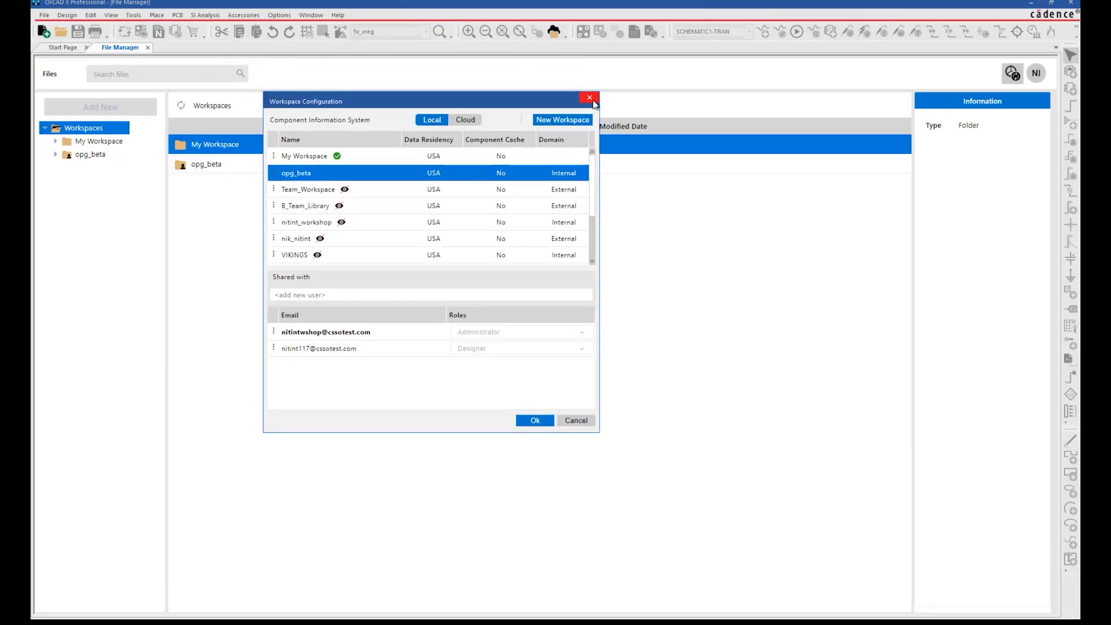
{"action": "left_click", "coordinate": [589, 98]}
Browse opg_beta projects, open my_project_sample, then return to the projects list
{"action": "left_click", "coordinate": [56, 154]}
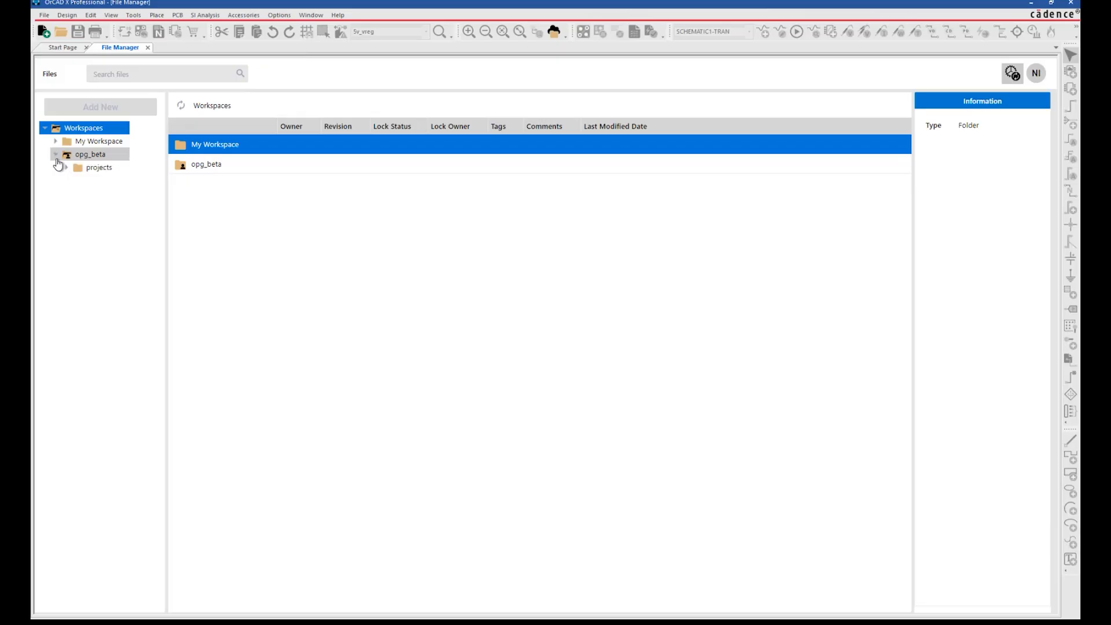
{"action": "left_click", "coordinate": [67, 168]}
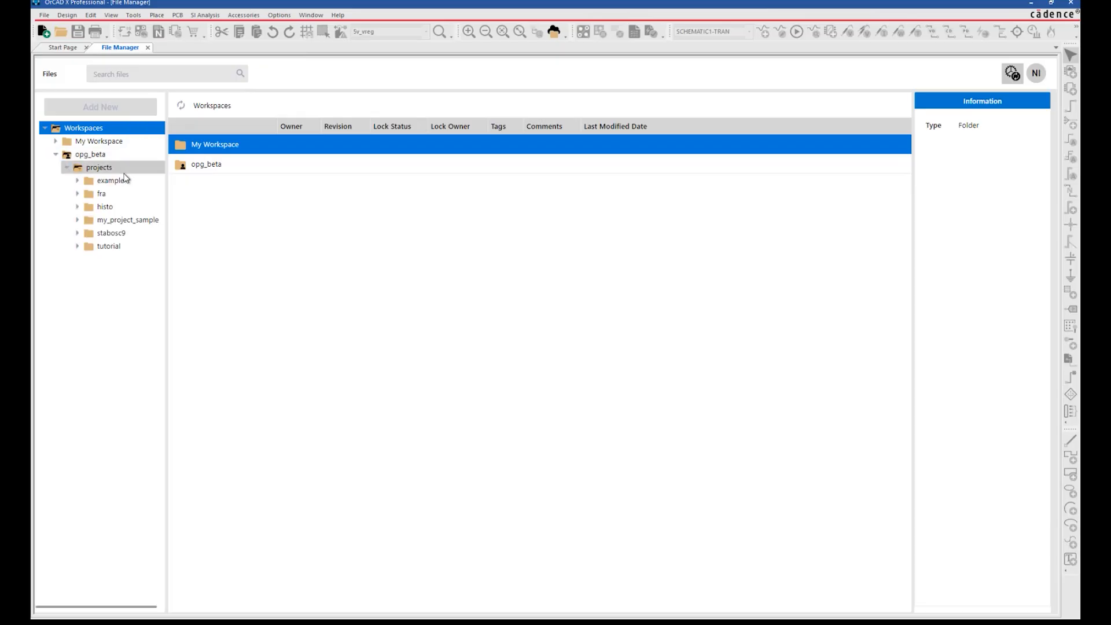
{"action": "left_click", "coordinate": [104, 171]}
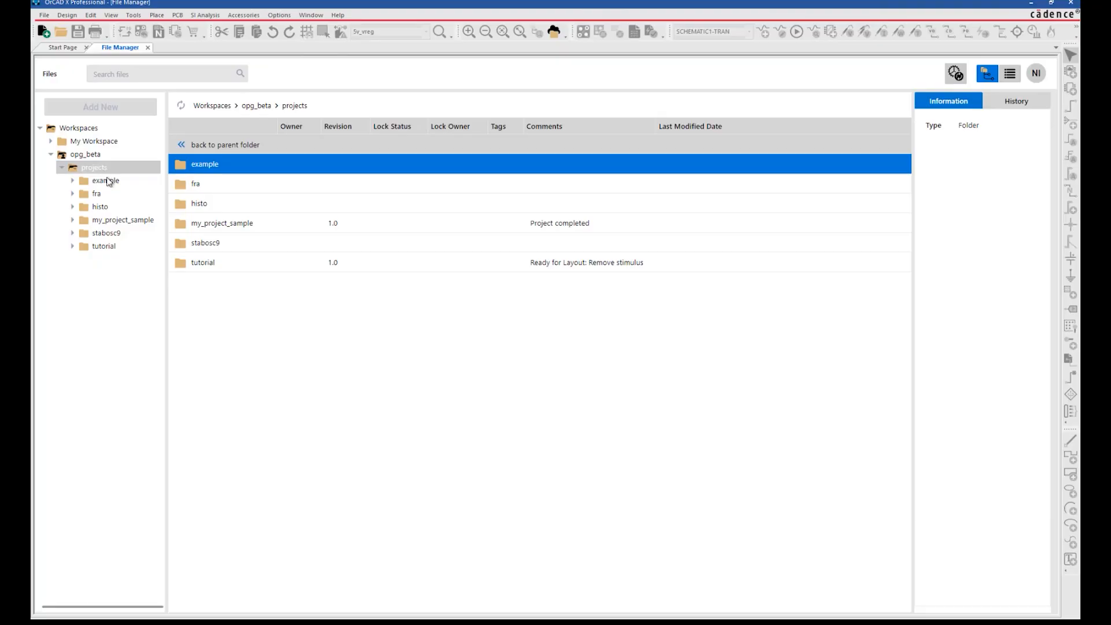
{"action": "left_click", "coordinate": [219, 222]}
{"action": "double_click", "coordinate": [219, 223]}
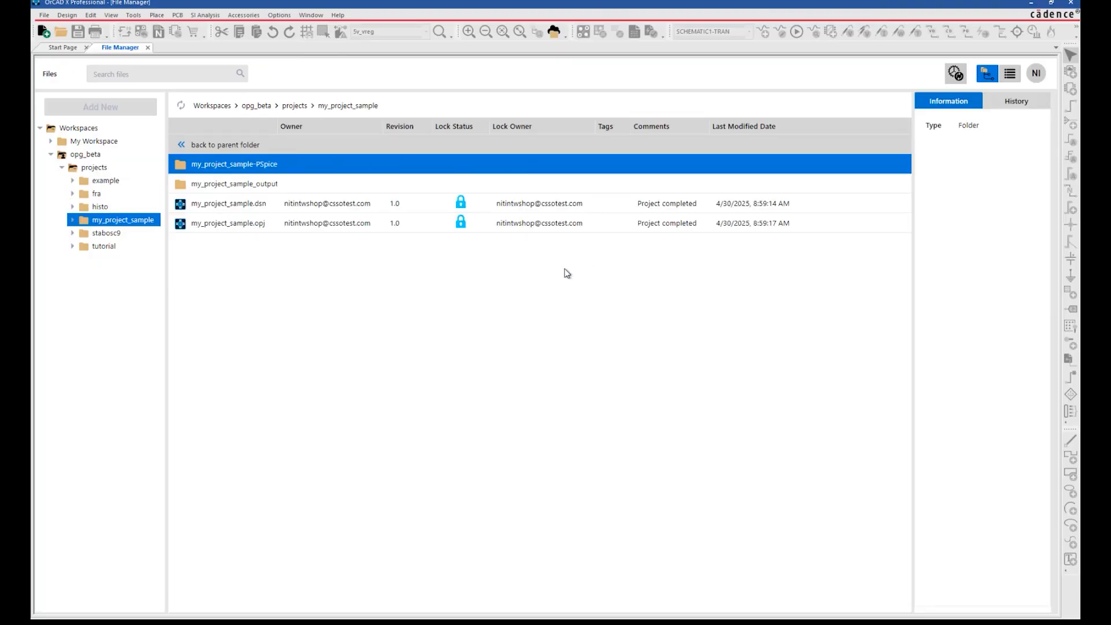
{"action": "left_click", "coordinate": [97, 169]}
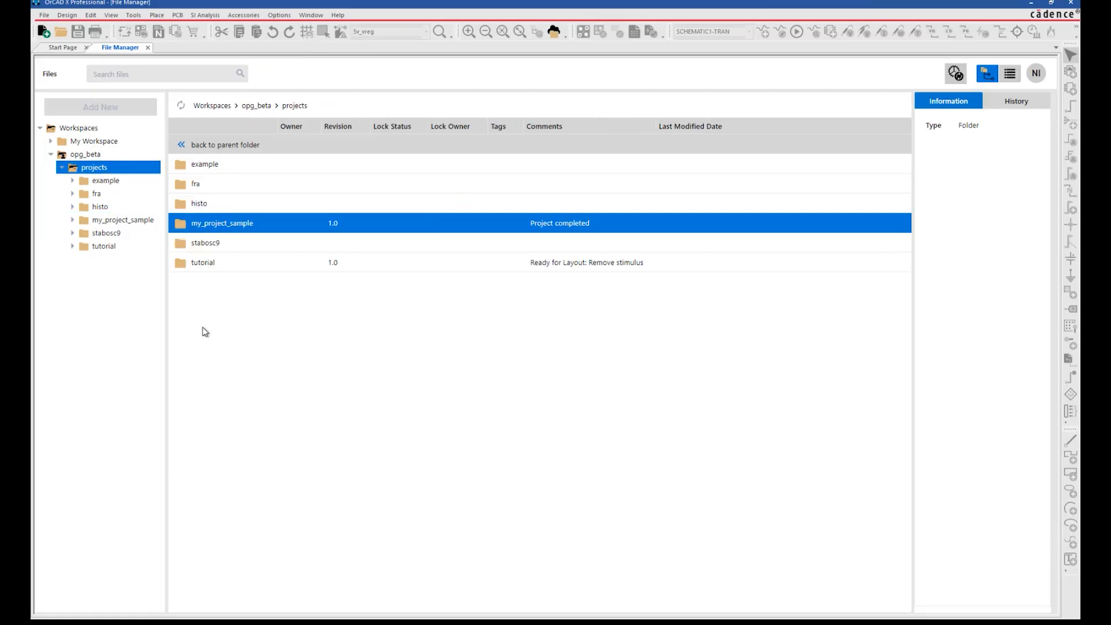
Copy the opg_beta tutorial project into My Workspace
{"action": "left_click", "coordinate": [229, 260]}
{"action": "right_click", "coordinate": [318, 266]}
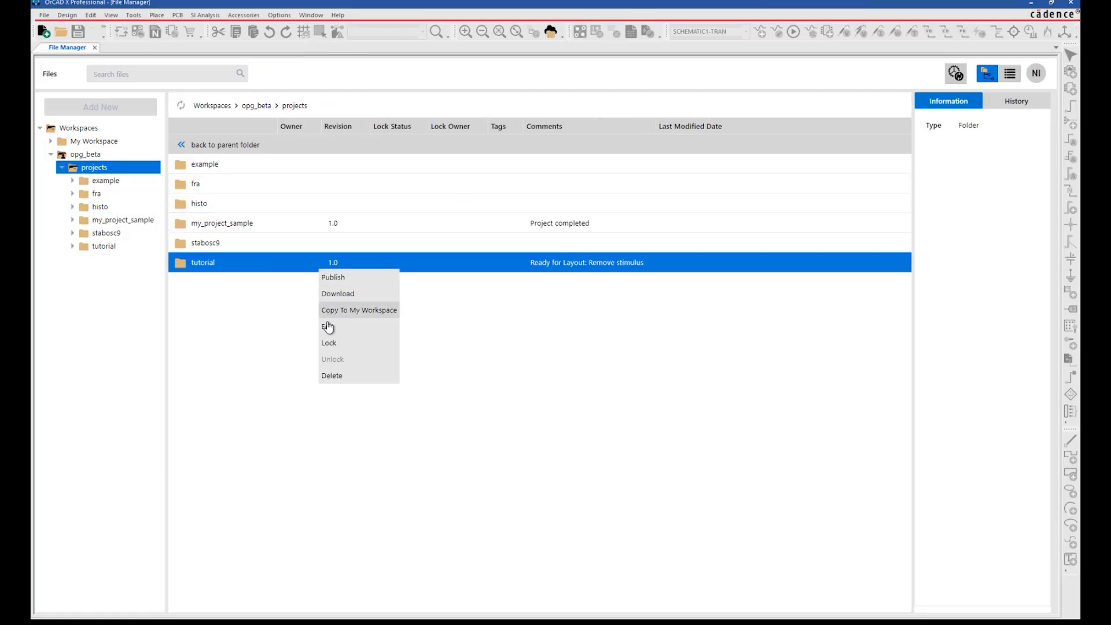
{"action": "left_click", "coordinate": [327, 327]}
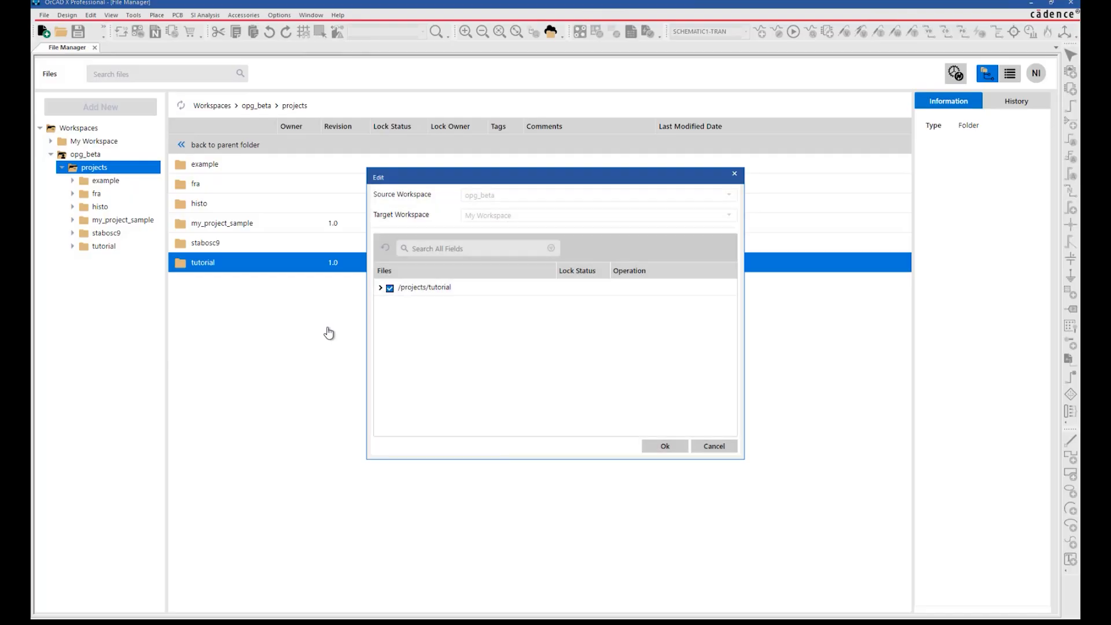
{"action": "left_click", "coordinate": [659, 453]}
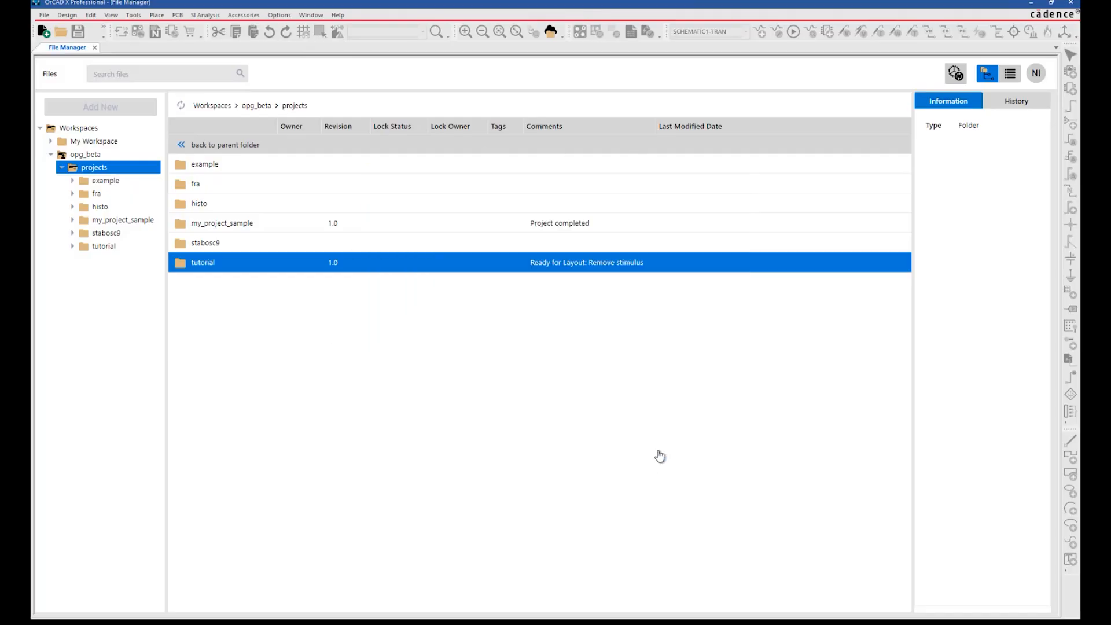
Open the copied tutorial.opj in My Workspace and its schematic PAGE1
{"action": "left_click", "coordinate": [51, 141]}
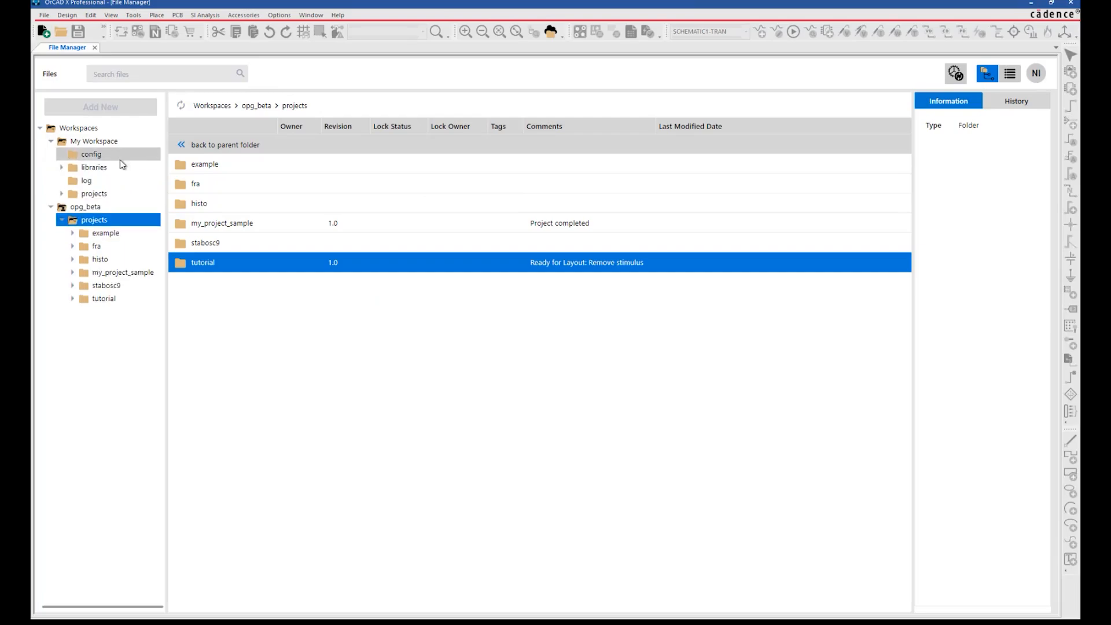
{"action": "left_click", "coordinate": [71, 193]}
{"action": "double_click", "coordinate": [193, 166]}
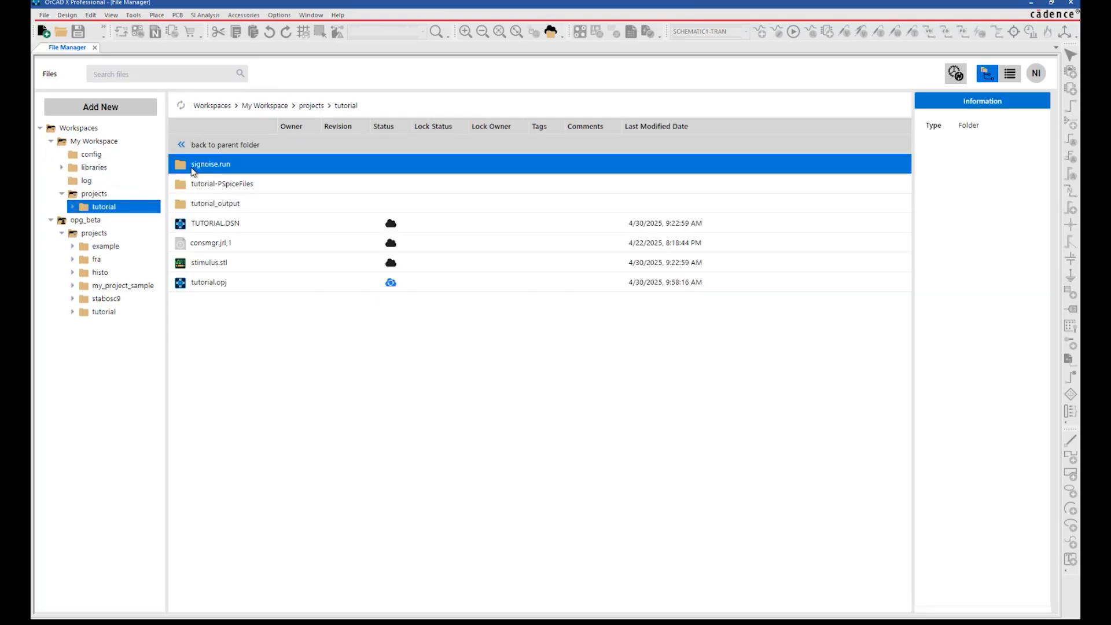
{"action": "left_click", "coordinate": [234, 287]}
{"action": "double_click", "coordinate": [208, 282]}
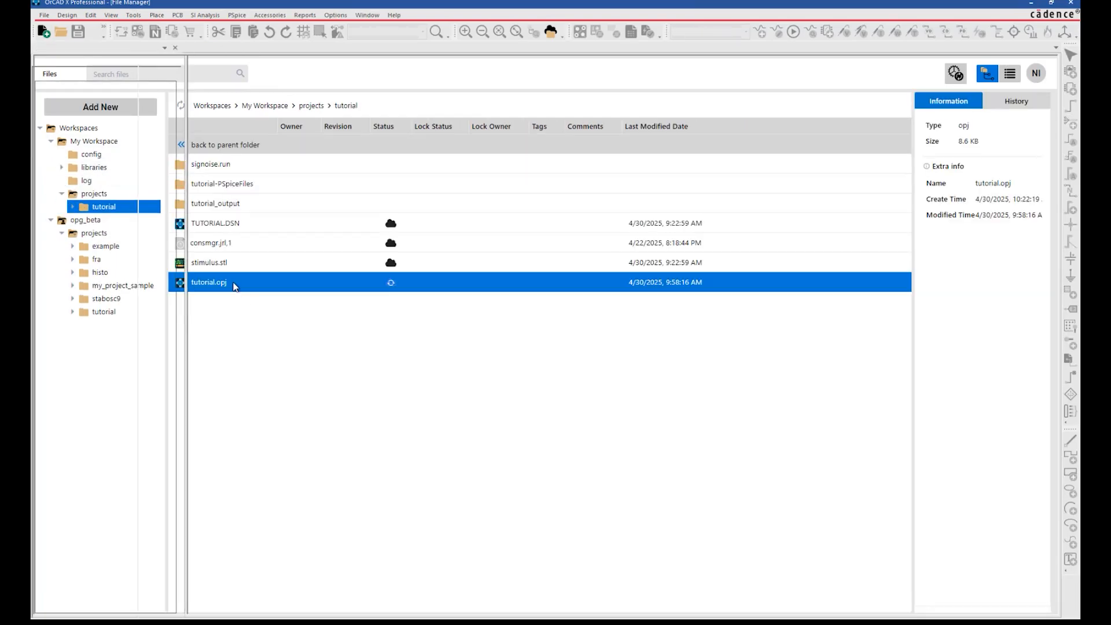
{"action": "double_click", "coordinate": [109, 121]}
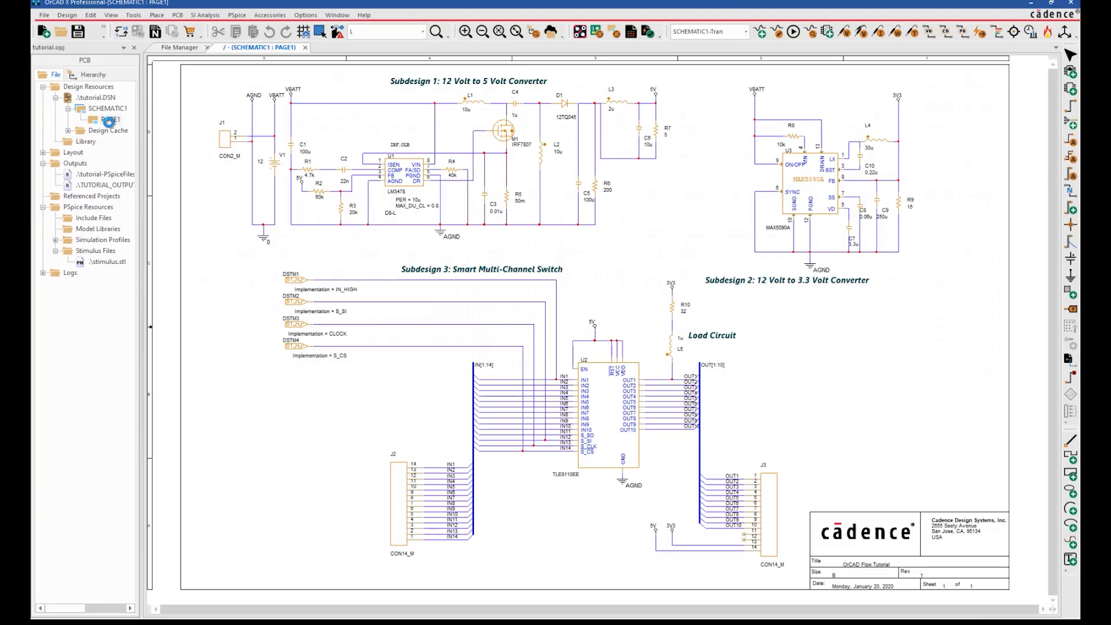
Delete V1 with its ground and the four DSTM stimulus sources, then save the design
{"action": "scroll", "coordinate": [223, 212], "scroll_direction": "up", "scroll_amount": 1, "text": "ctrl"}
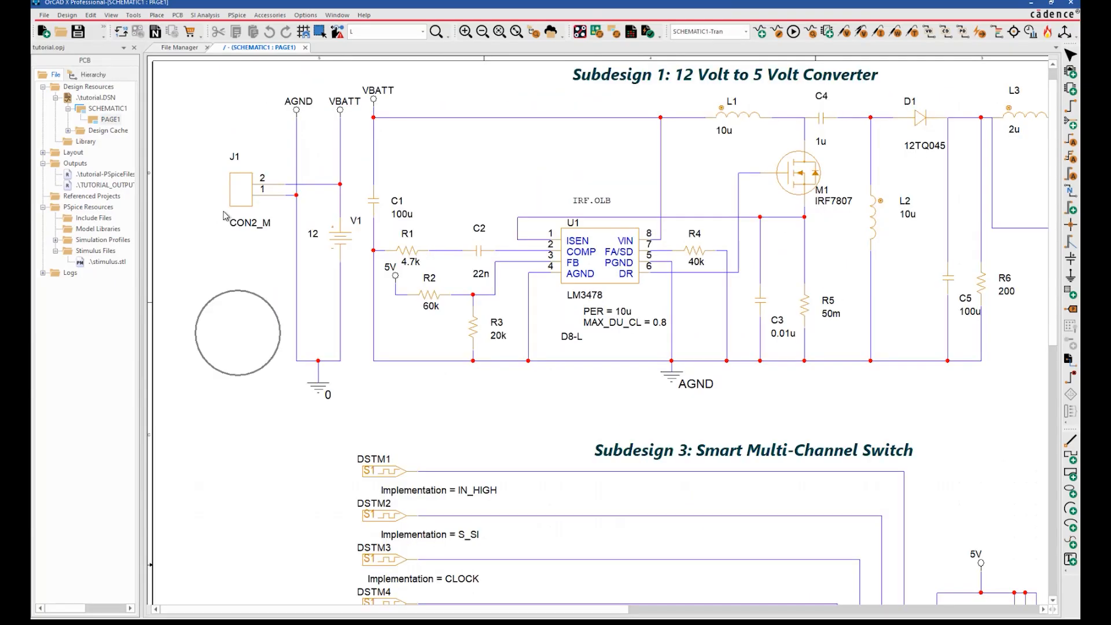
{"action": "left_click_drag", "start_coordinate": [285, 207], "coordinate": [349, 402]}
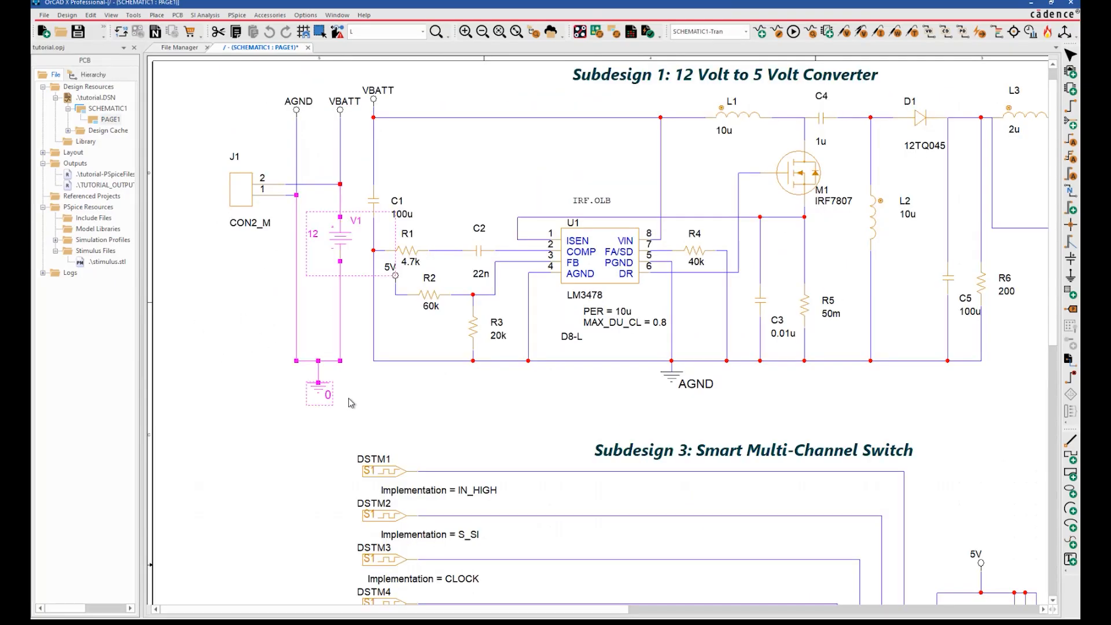
{"action": "key", "text": "Delete"}
{"action": "scroll", "coordinate": [348, 398], "scroll_direction": "down", "scroll_amount": 1, "text": "ctrl"}
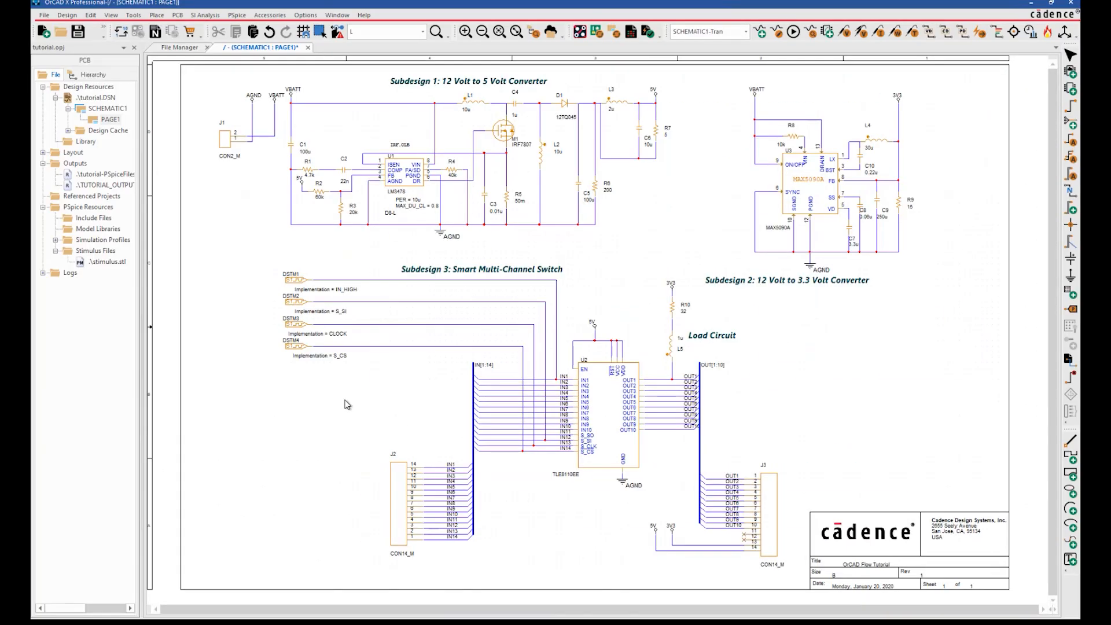
{"action": "left_click_drag", "start_coordinate": [270, 258], "coordinate": [357, 364]}
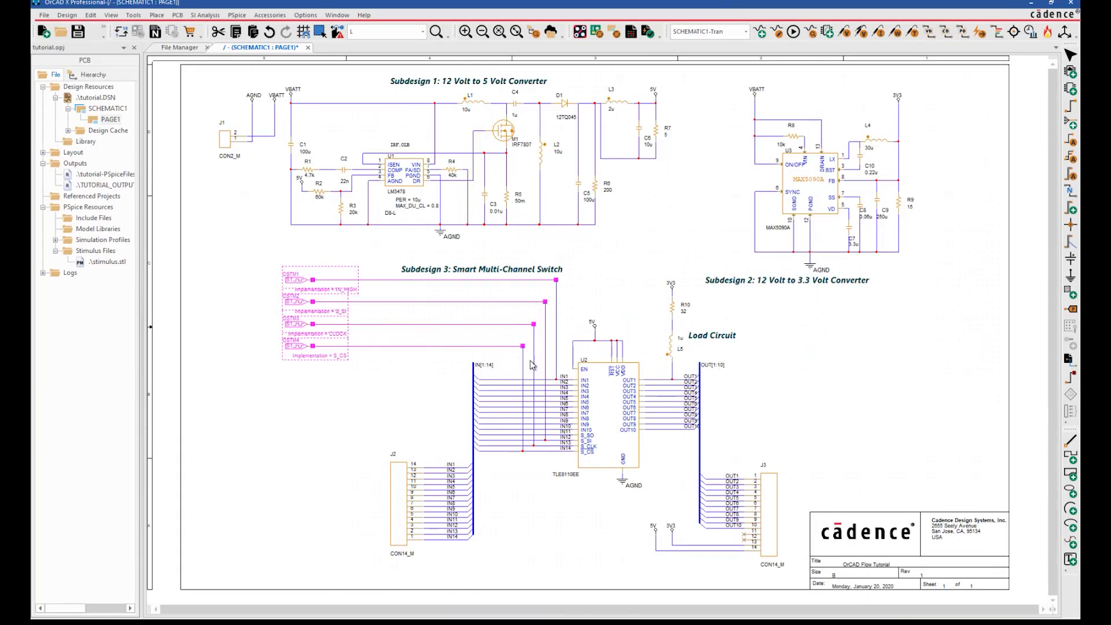
{"action": "left_click_drag", "start_coordinate": [561, 318], "coordinate": [515, 354]}
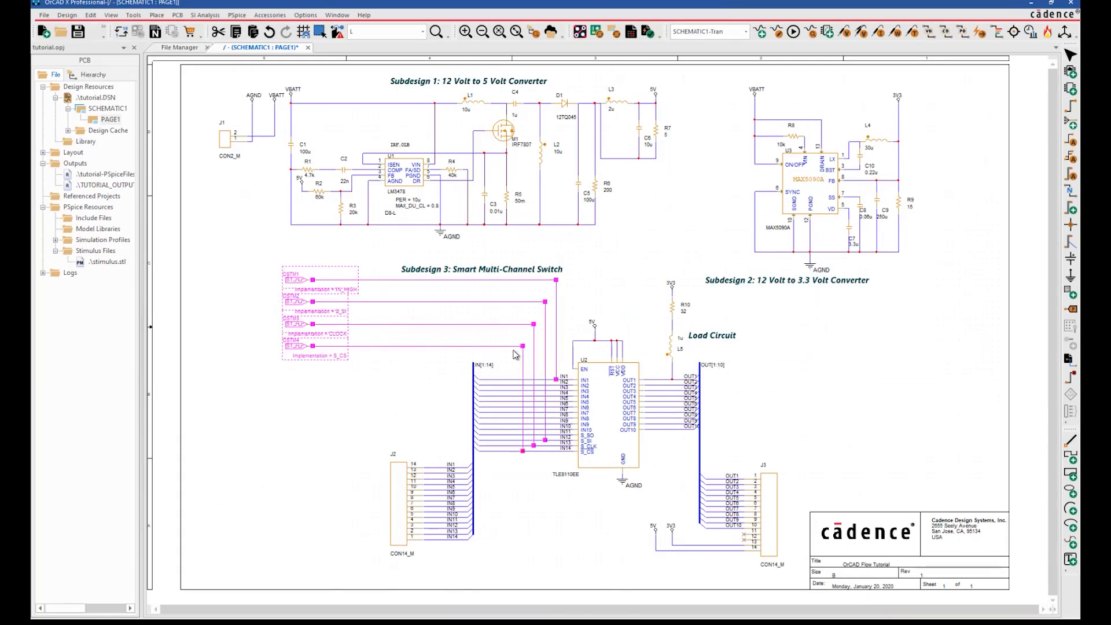
{"action": "key", "text": "Delete"}
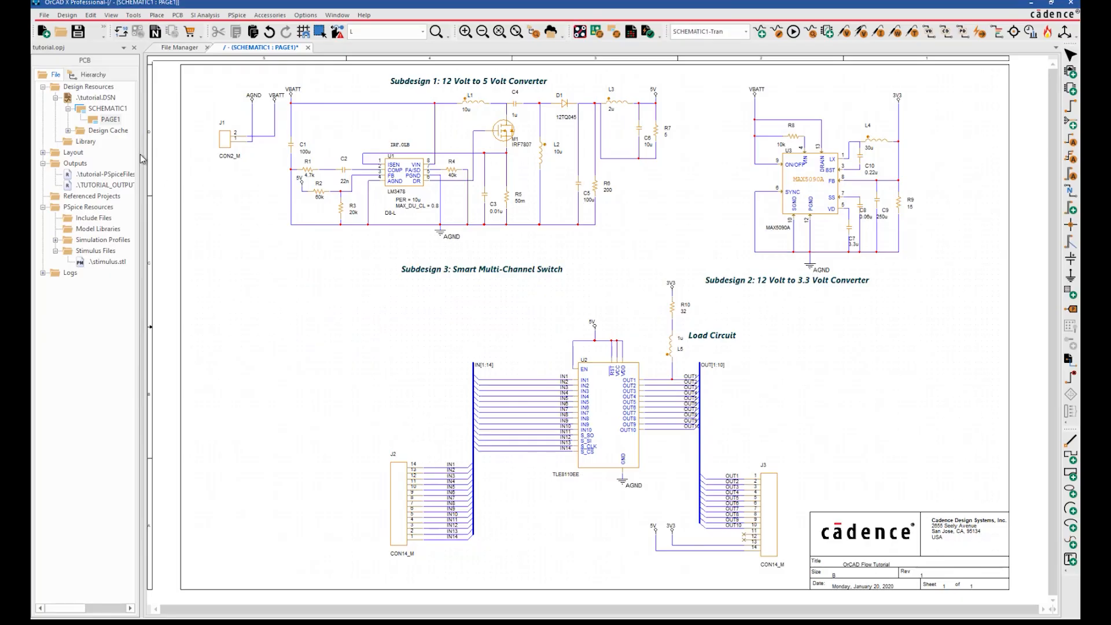
{"action": "left_click", "coordinate": [88, 97]}
{"action": "key", "text": "ctrl+s"}
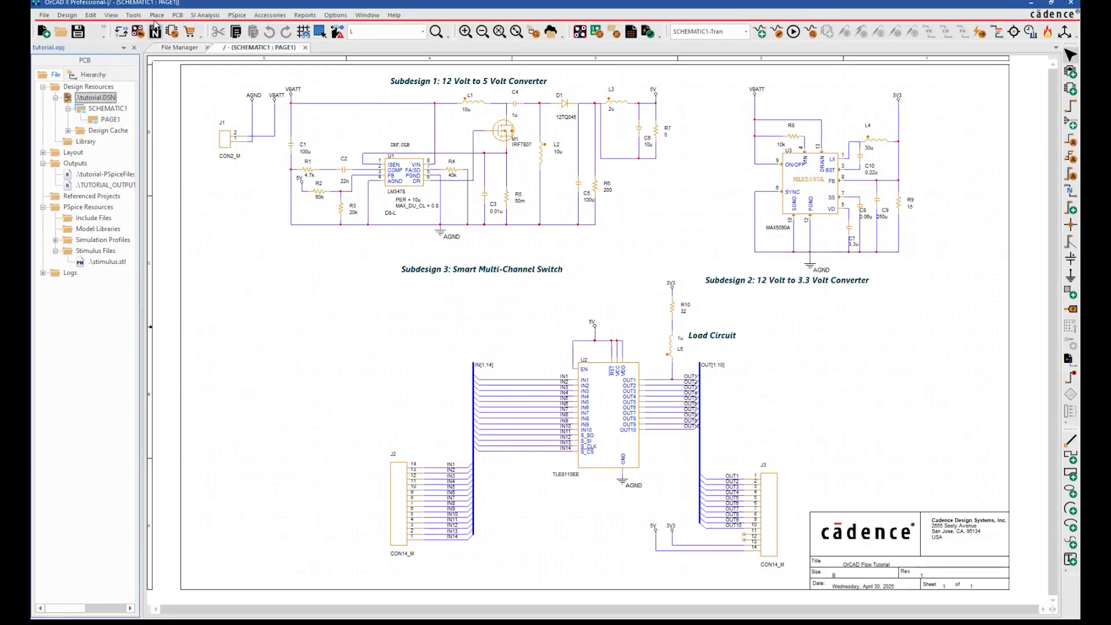
Generate a new tutorial PCB layout using Desktop\template.brd as the input board file
{"action": "left_click", "coordinate": [178, 18]}
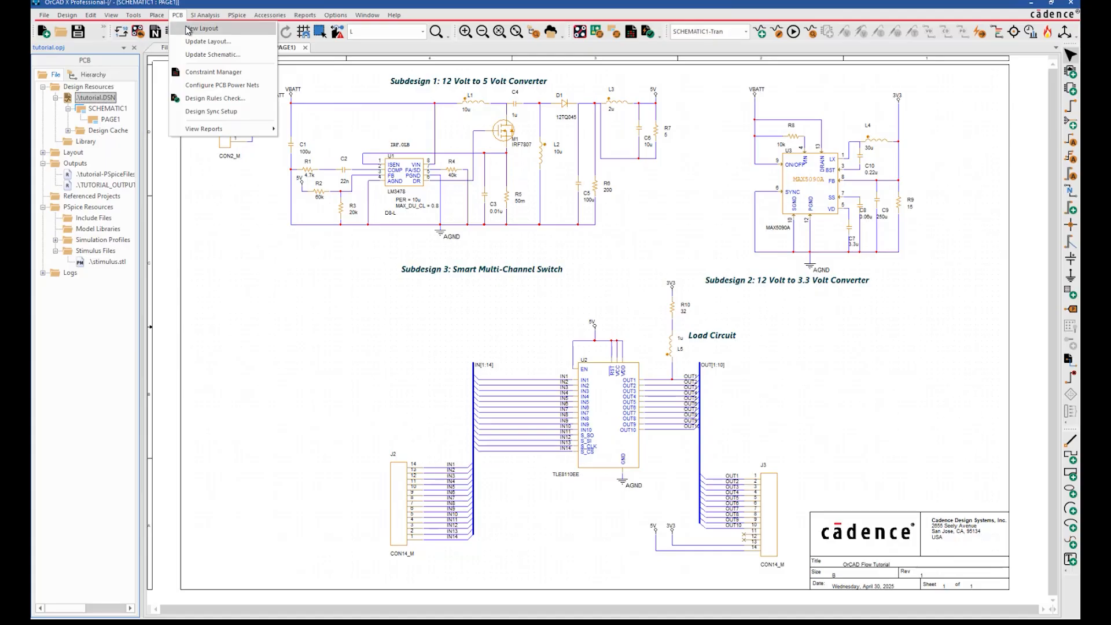
{"action": "left_click", "coordinate": [201, 28]}
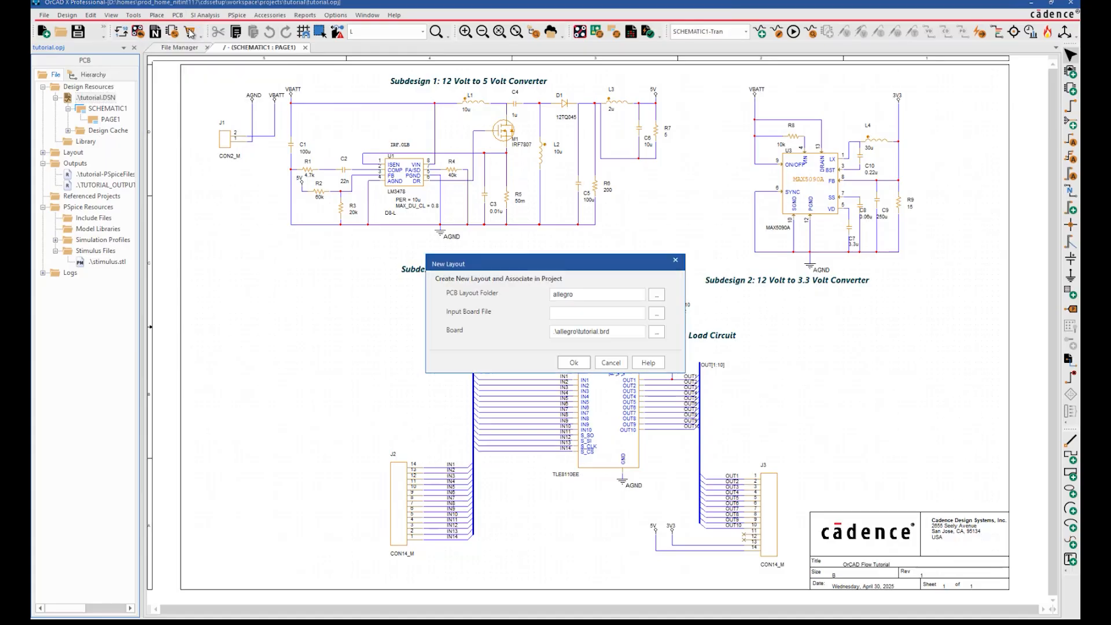
{"action": "left_click", "coordinate": [656, 313]}
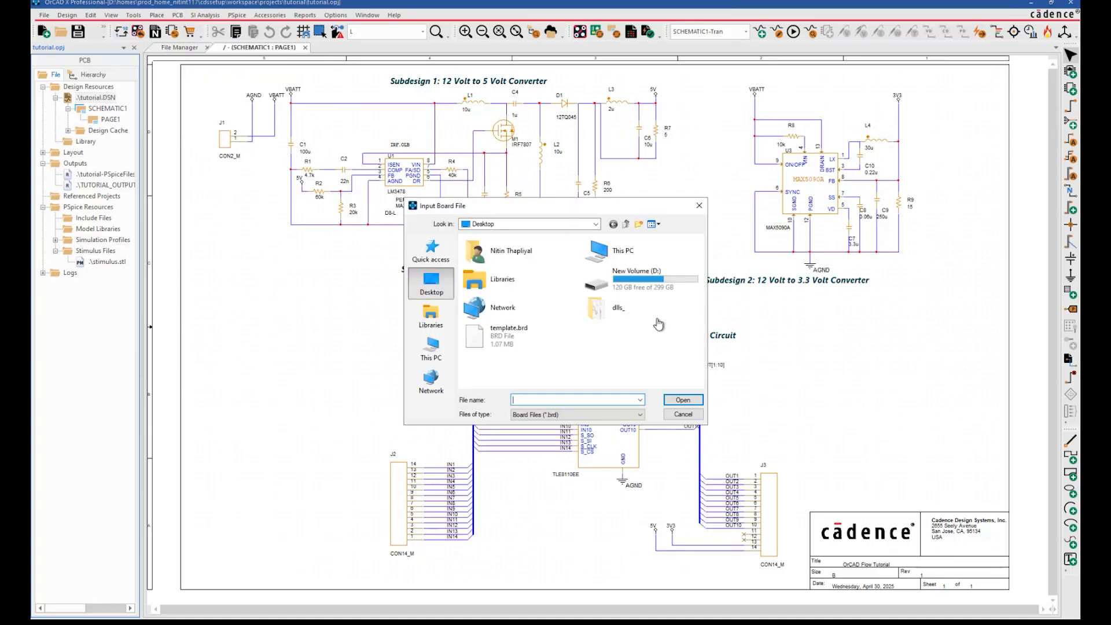
{"action": "left_click", "coordinate": [536, 340]}
{"action": "left_click", "coordinate": [677, 400]}
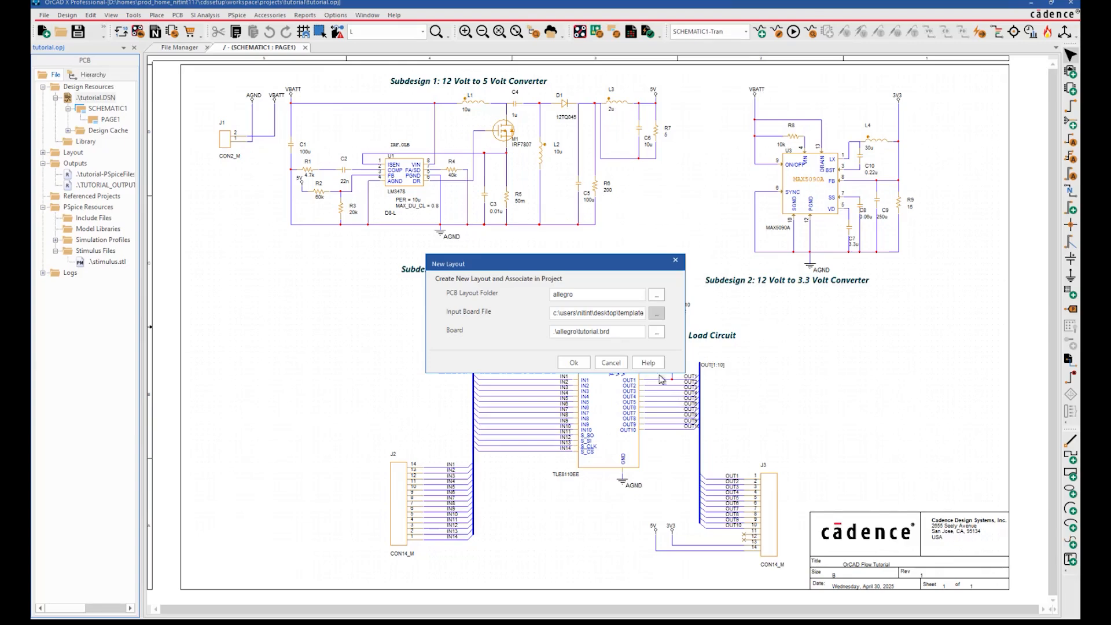
{"action": "left_click", "coordinate": [573, 363]}
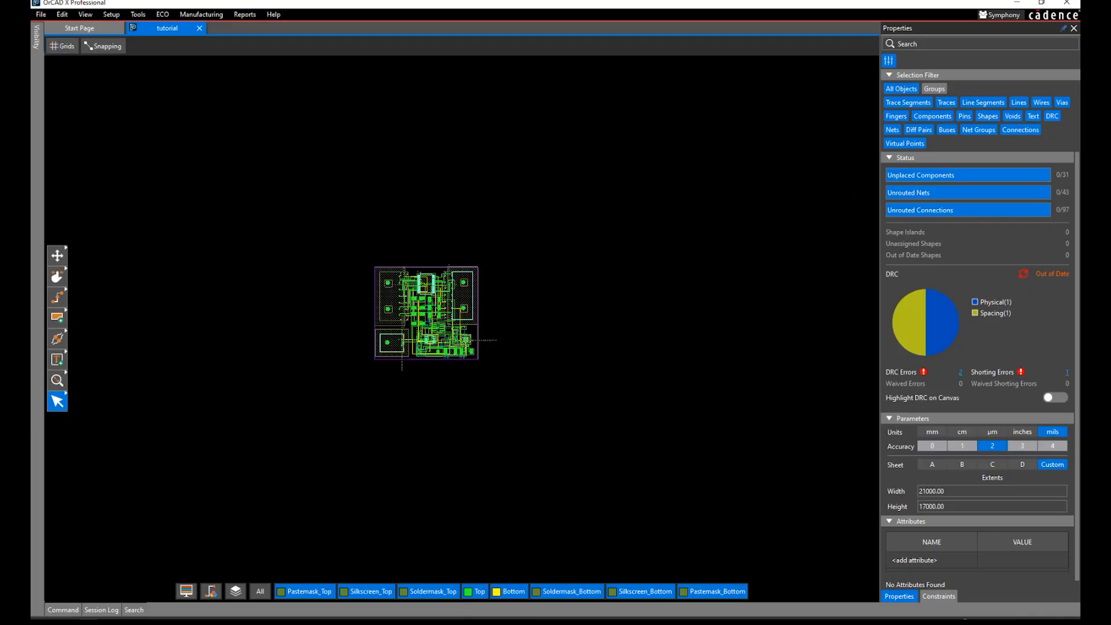
{"action": "scroll", "coordinate": [426, 311], "scroll_direction": "up", "scroll_amount": 3}
{"action": "scroll", "coordinate": [426, 312], "scroll_direction": "down", "scroll_amount": 1}
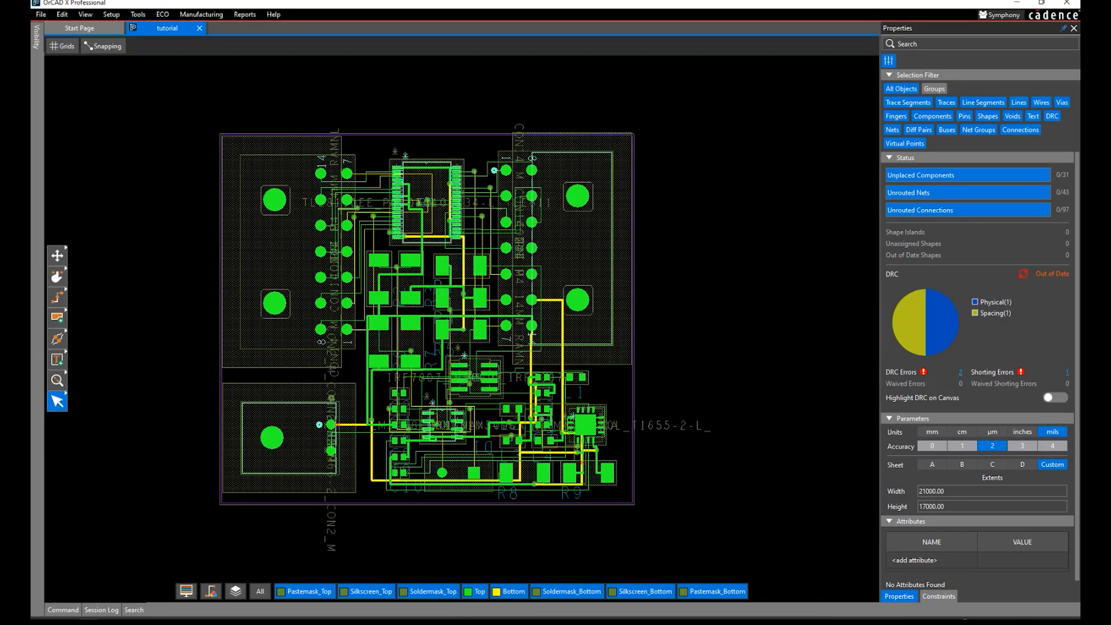
Close the PCB editor, the schematic page and the tutorial project
{"action": "left_click", "coordinate": [606, 337]}
{"action": "left_click", "coordinate": [1066, 3]}
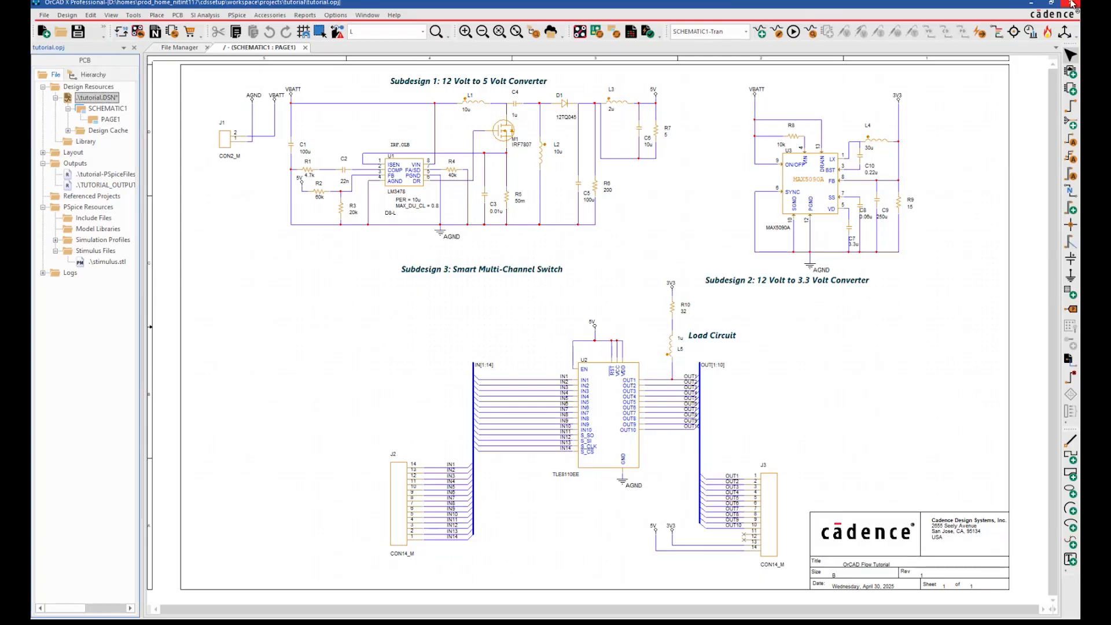
{"action": "left_click", "coordinate": [78, 32]}
{"action": "left_click", "coordinate": [134, 48]}
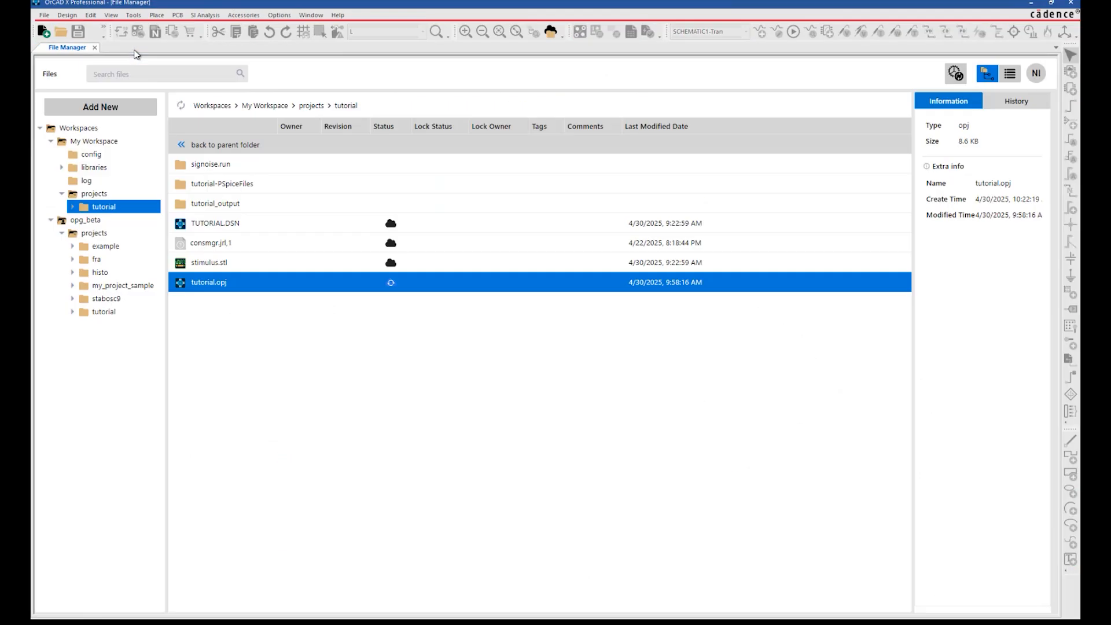
Refresh the tutorial folder, view the new allegro folder, then return to My Workspace projects
{"action": "left_click", "coordinate": [180, 109]}
{"action": "double_click", "coordinate": [232, 168]}
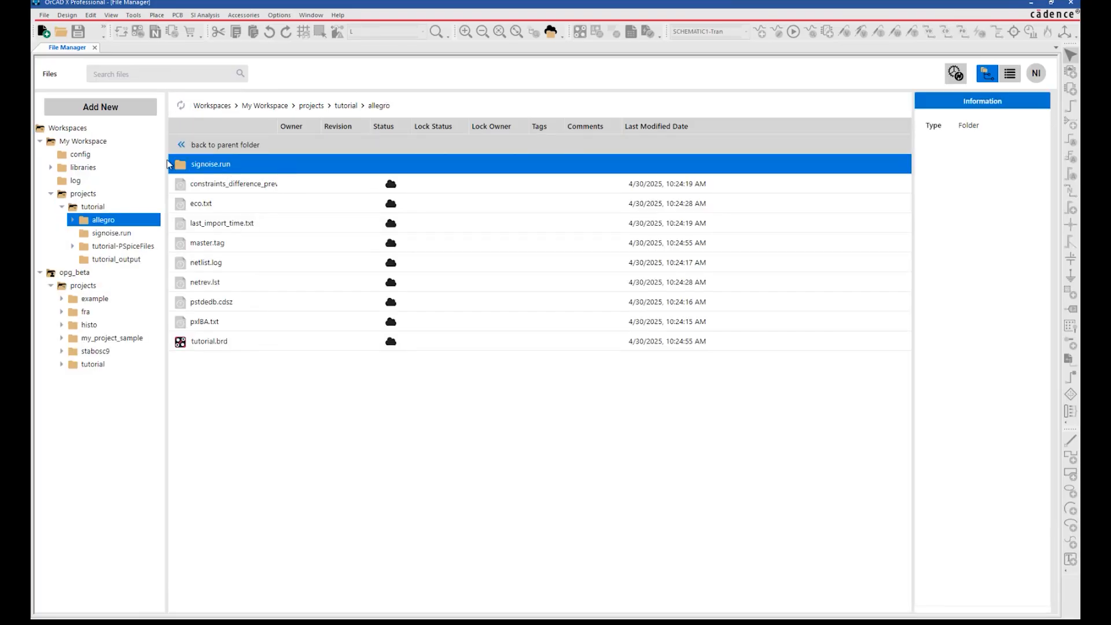
{"action": "left_click", "coordinate": [113, 145]}
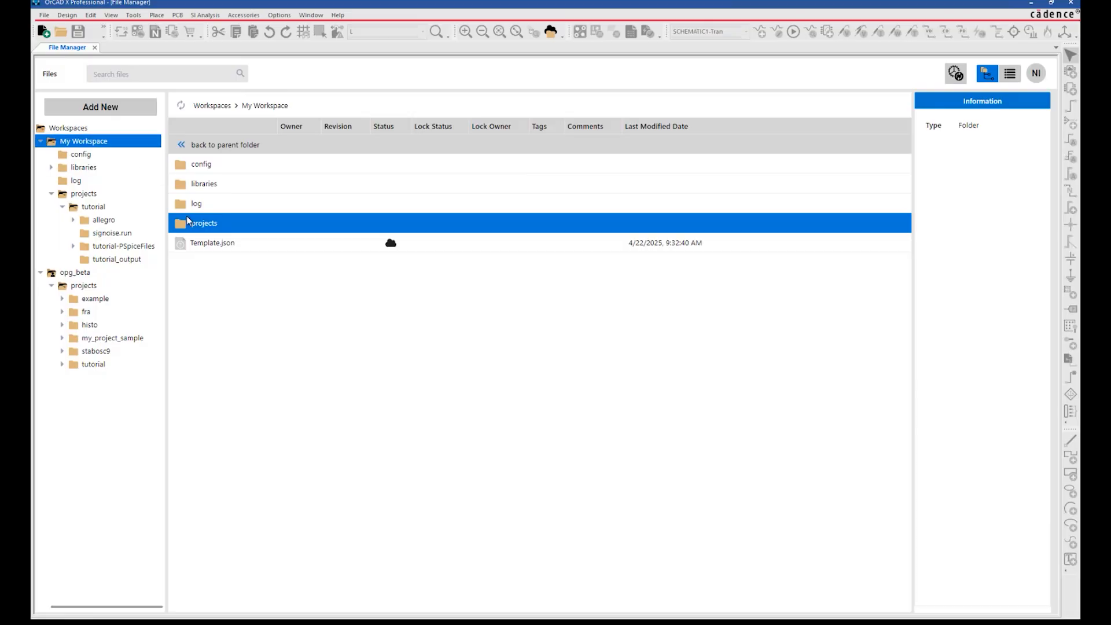
{"action": "double_click", "coordinate": [197, 225]}
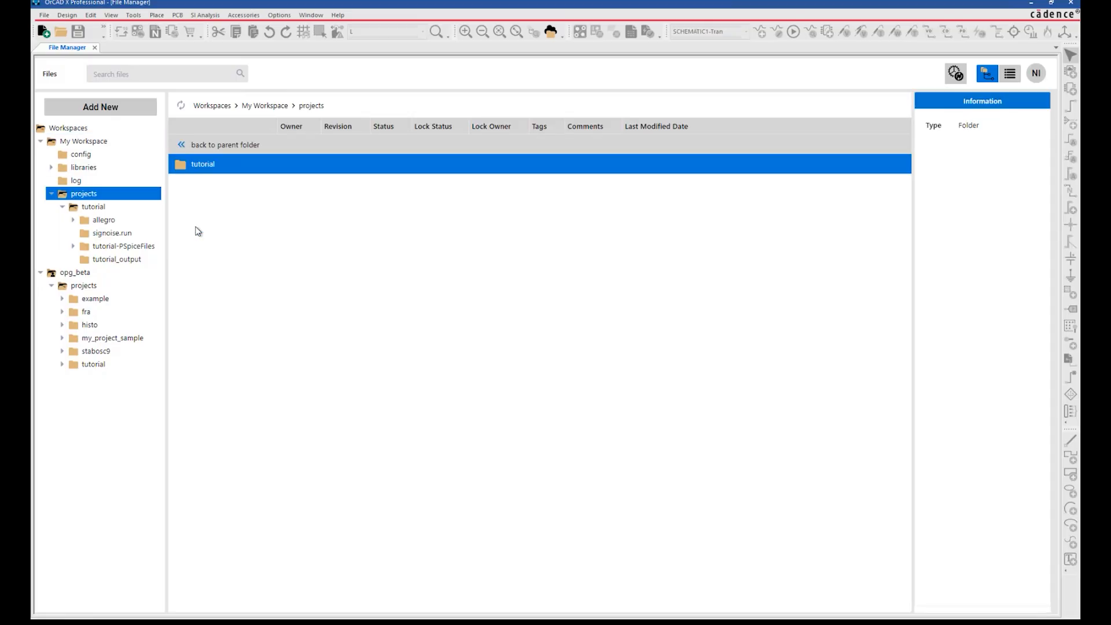
Publish tutorial as a Major revision commented 'Design Complete: Layout done'
{"action": "right_click", "coordinate": [224, 169]}
{"action": "left_click", "coordinate": [237, 177]}
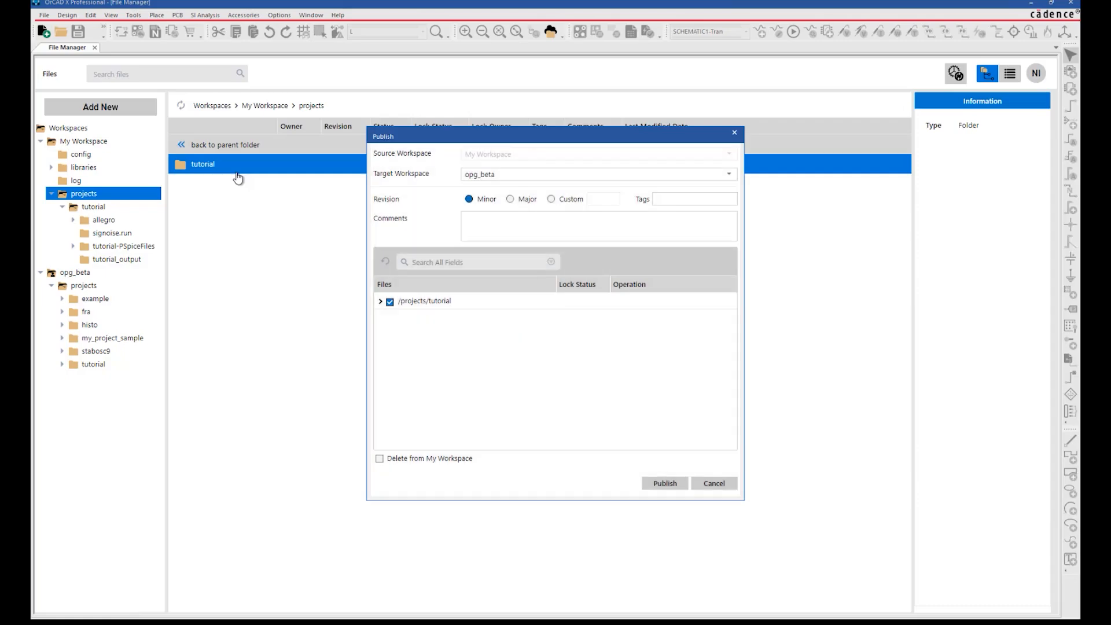
{"action": "left_click", "coordinate": [510, 200]}
{"action": "left_click", "coordinate": [512, 218]}
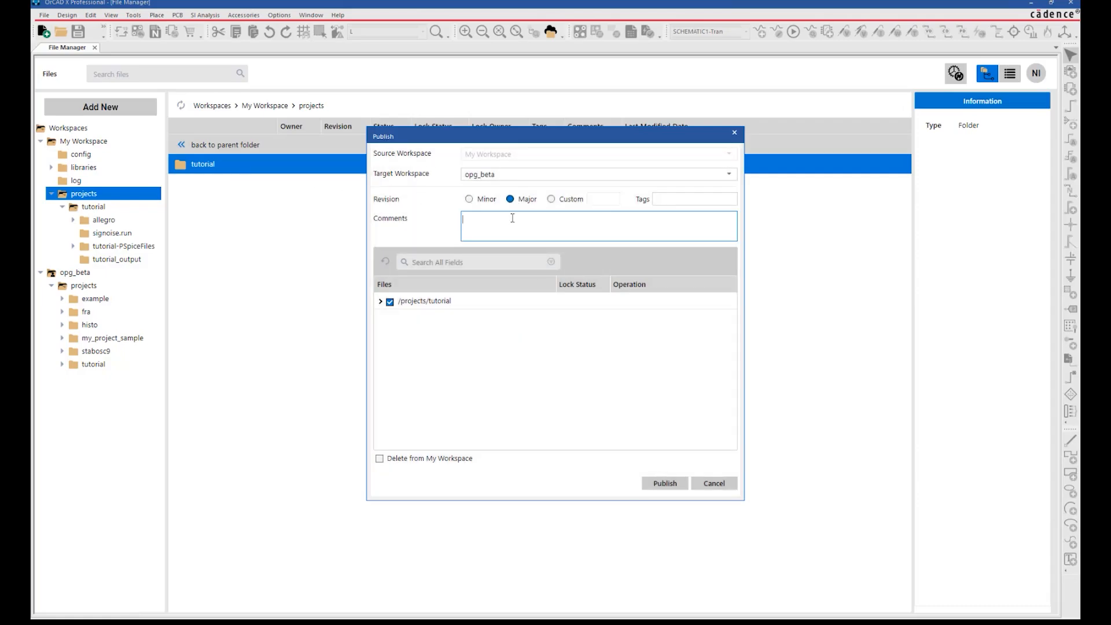
{"action": "type", "text": "Design Complete: Layout done"}
{"action": "left_click", "coordinate": [664, 484]}
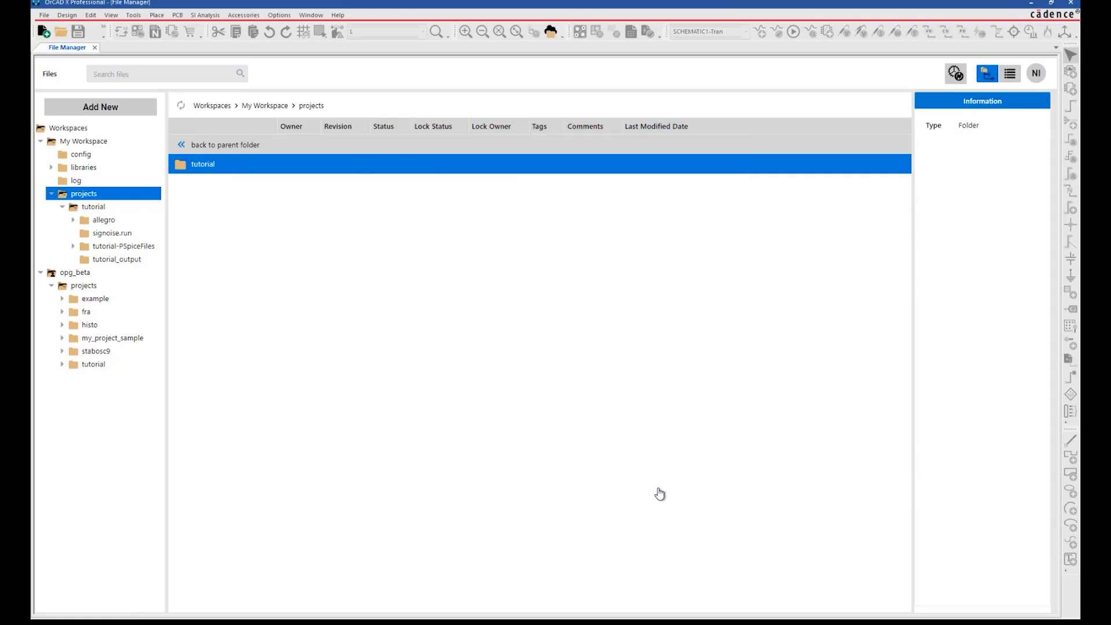
Open the published tutorial in opg_beta projects and move the remote session window aside
{"action": "left_click", "coordinate": [93, 286]}
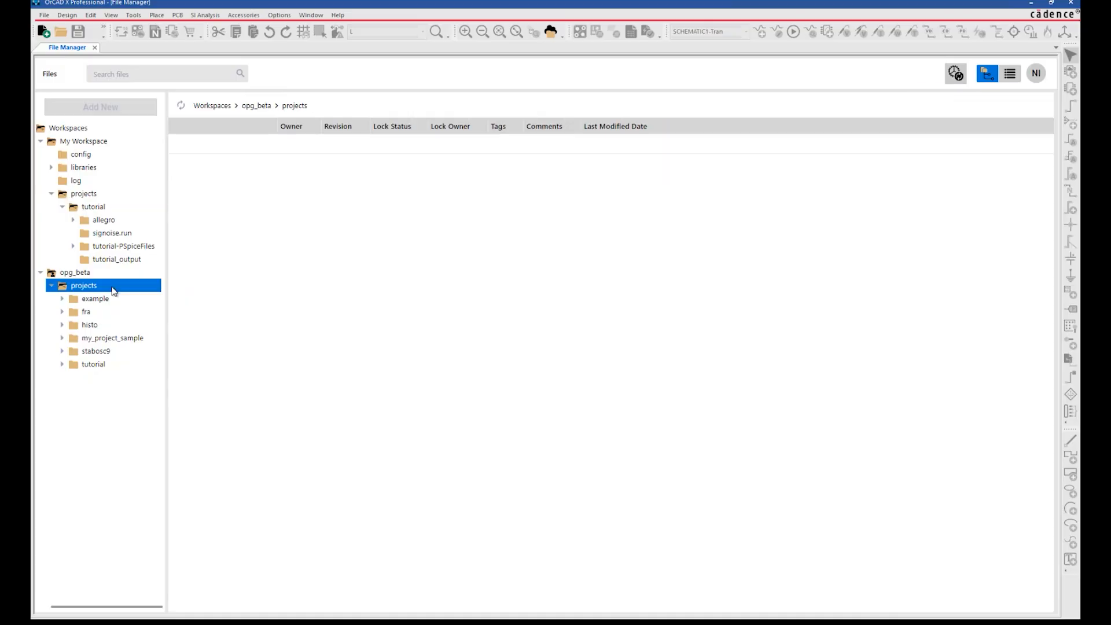
{"action": "double_click", "coordinate": [581, 267]}
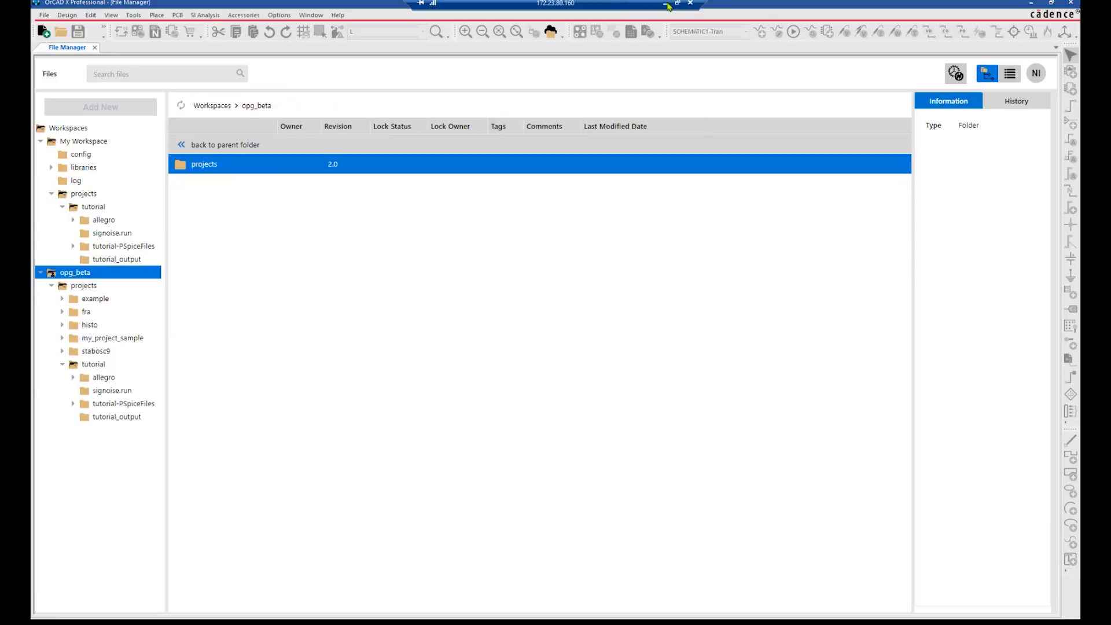
{"action": "left_click", "coordinate": [676, 5]}
{"action": "left_click_drag", "start_coordinate": [485, 125], "coordinate": [1110, 174]}
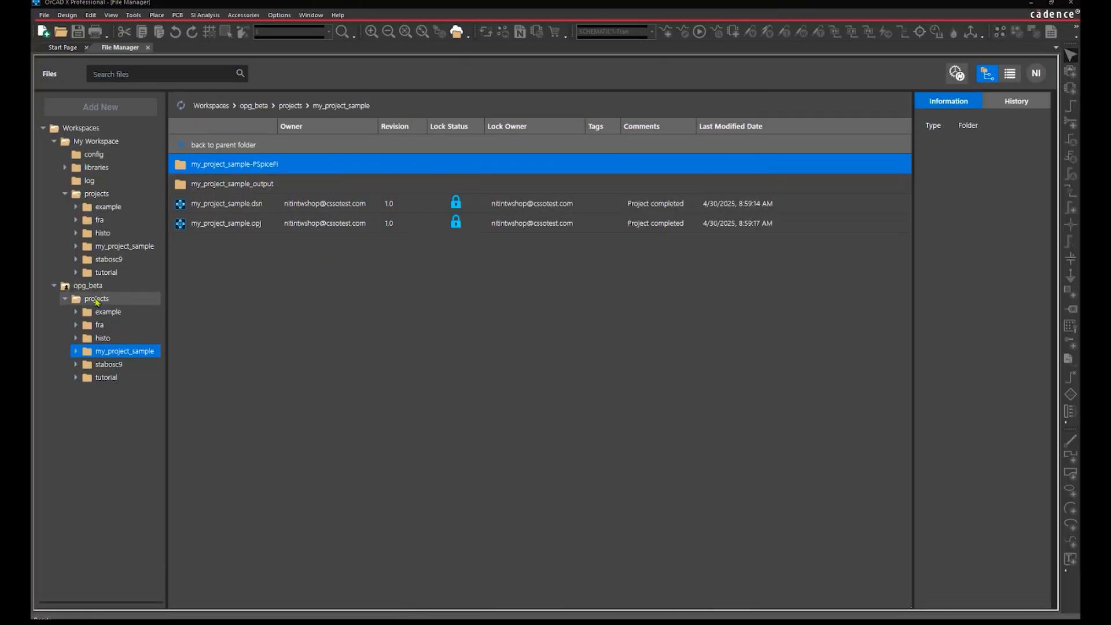
Refresh opg_beta projects and check out tutorial for editing into My Workspace
{"action": "left_click", "coordinate": [96, 299]}
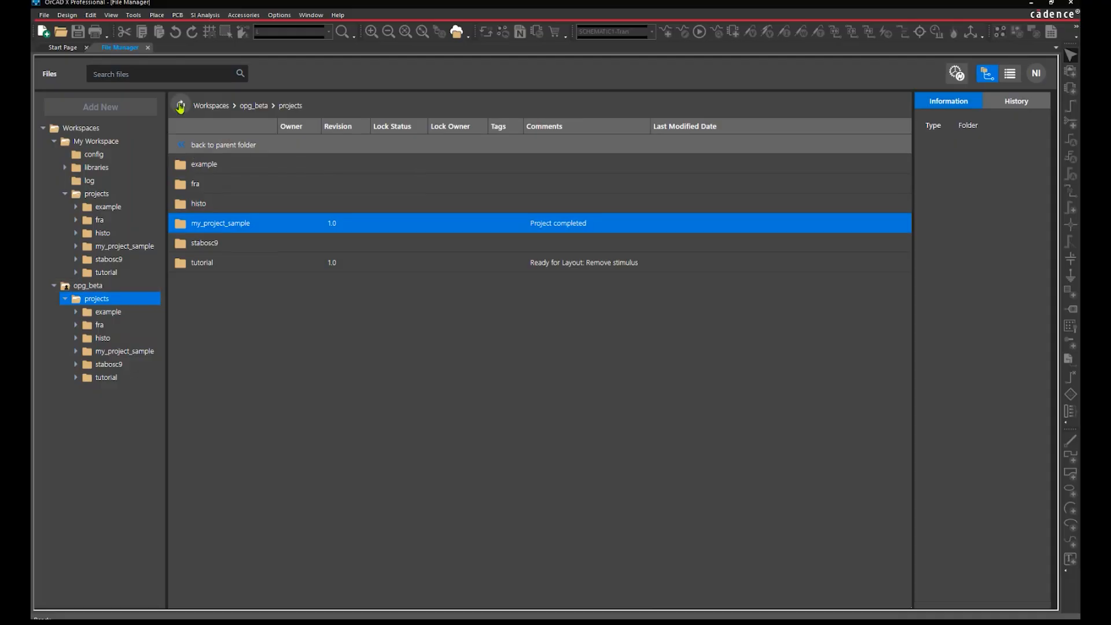
{"action": "left_click", "coordinate": [180, 106]}
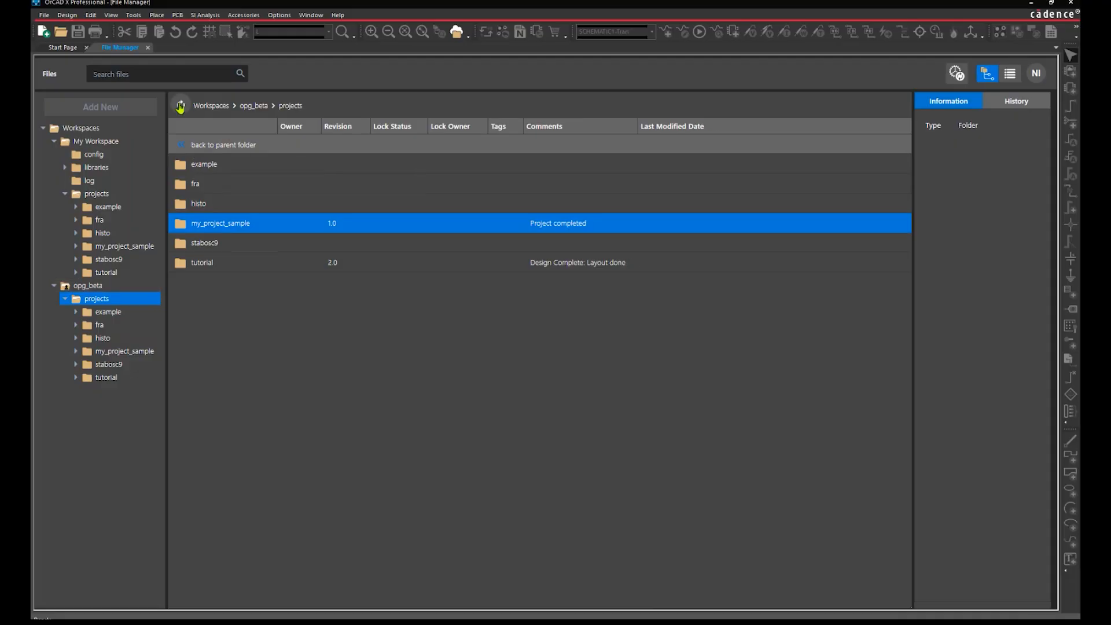
{"action": "left_click", "coordinate": [229, 269]}
{"action": "right_click", "coordinate": [230, 270]}
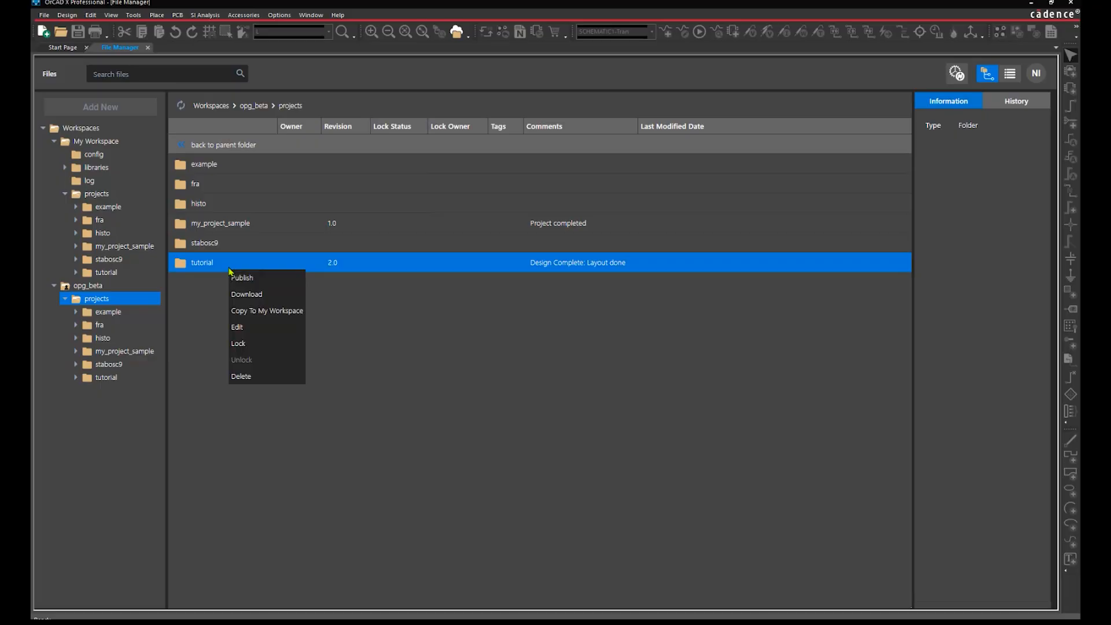
{"action": "left_click", "coordinate": [238, 327]}
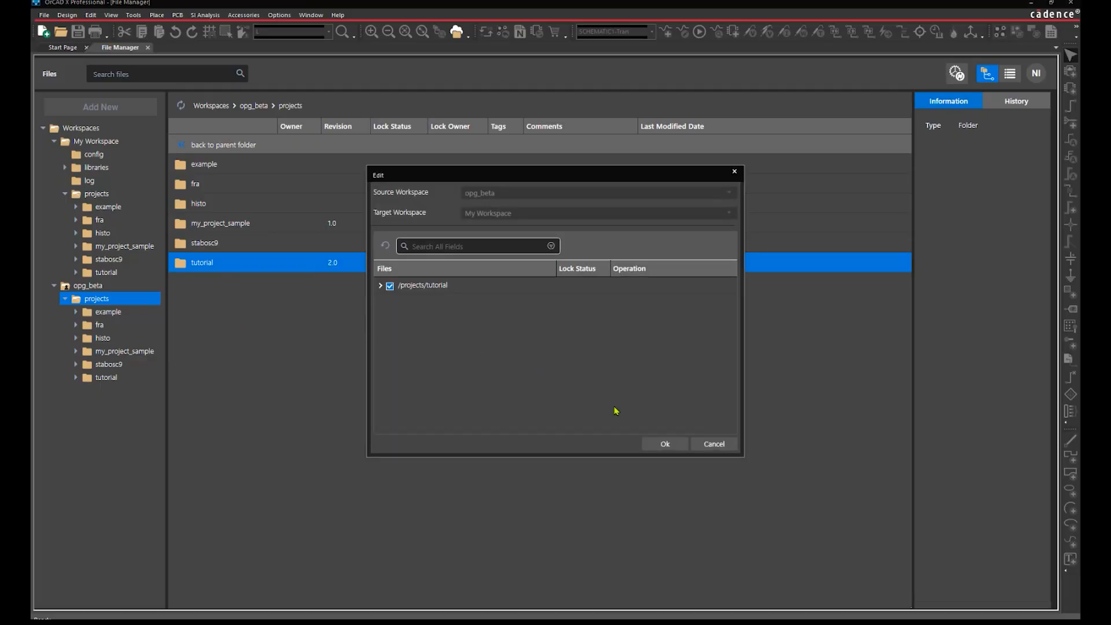
{"action": "left_click", "coordinate": [684, 453]}
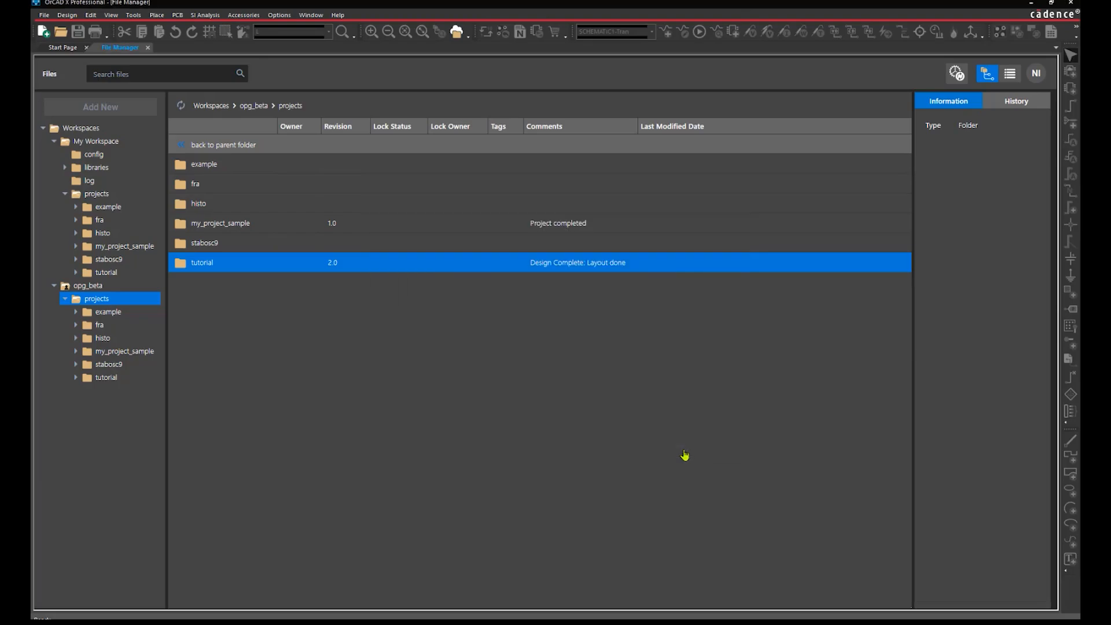
Open My Workspace's tutorial.opj, save the design, and close the project
{"action": "left_click", "coordinate": [97, 194]}
{"action": "double_click", "coordinate": [207, 263]}
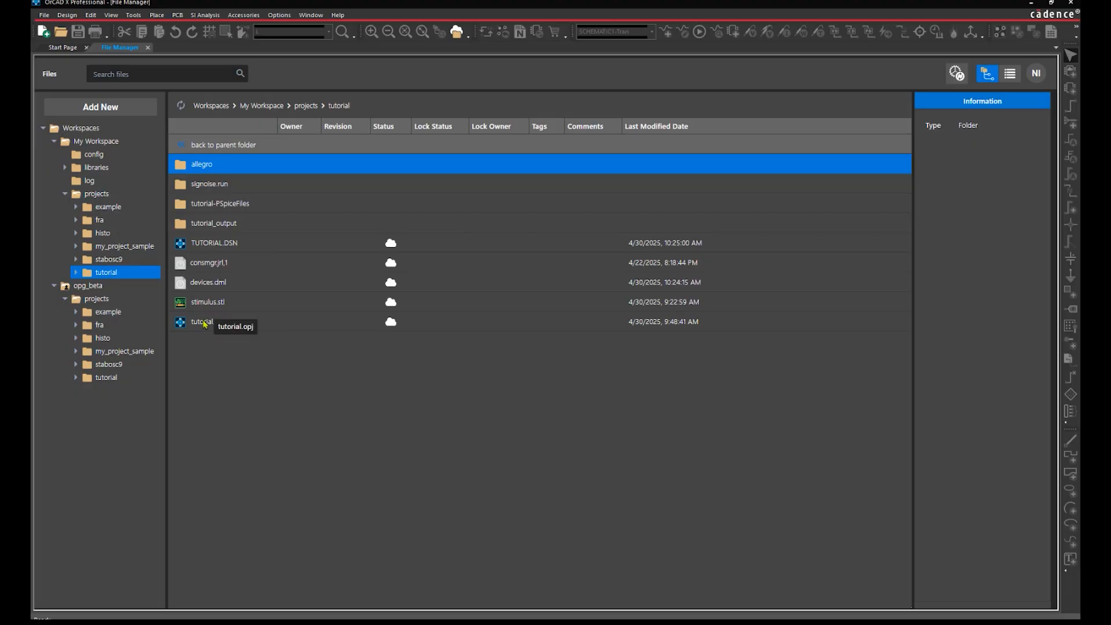
{"action": "double_click", "coordinate": [209, 321]}
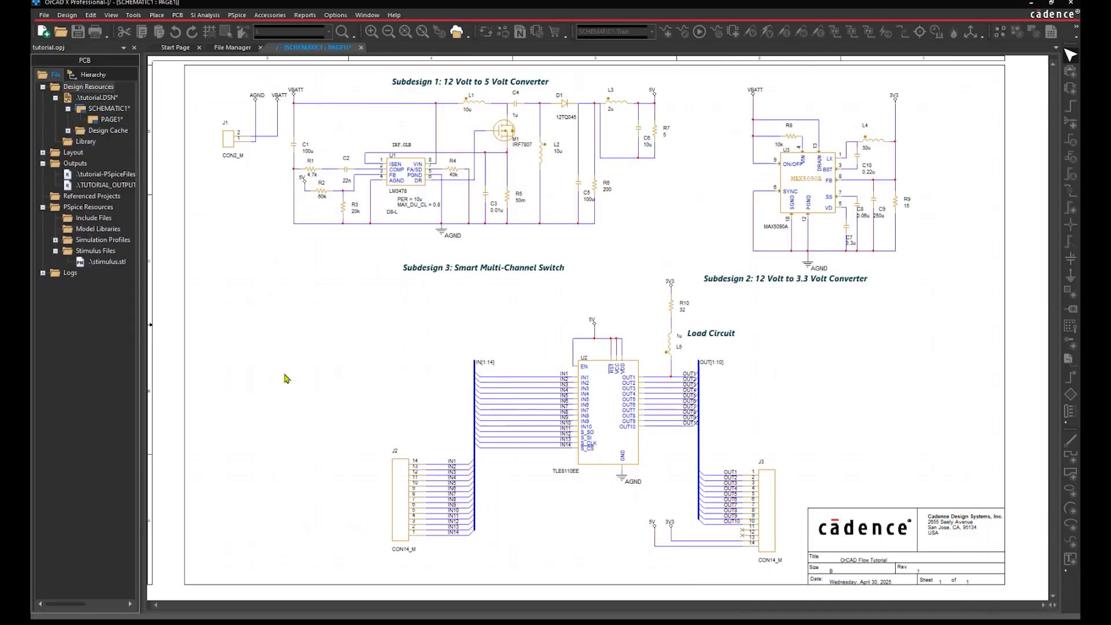
{"action": "left_click", "coordinate": [78, 35]}
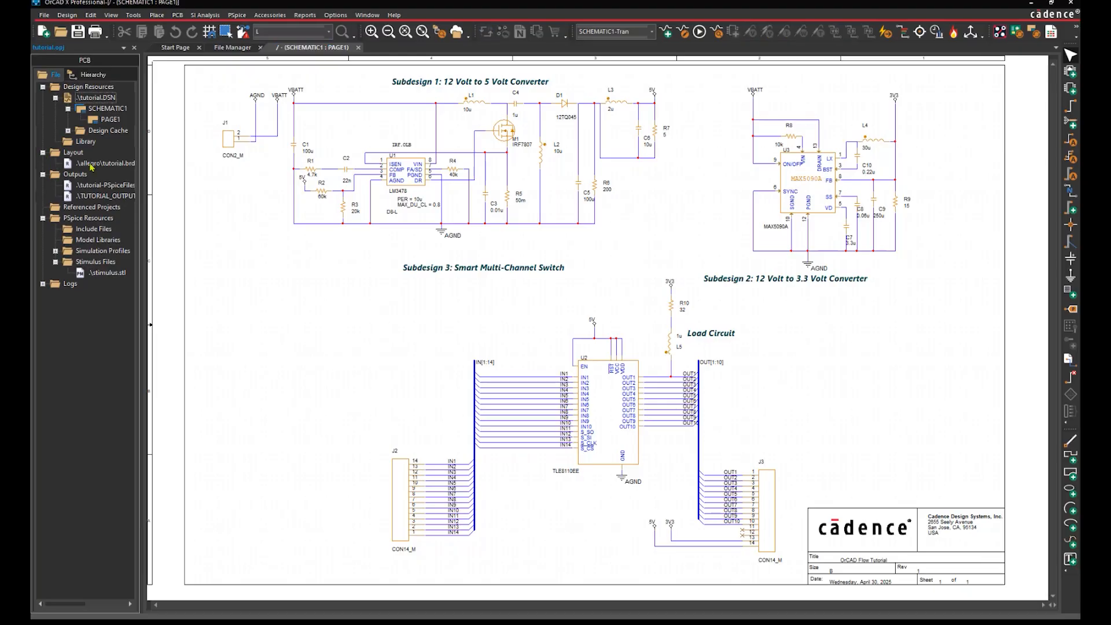
{"action": "left_click", "coordinate": [101, 164]}
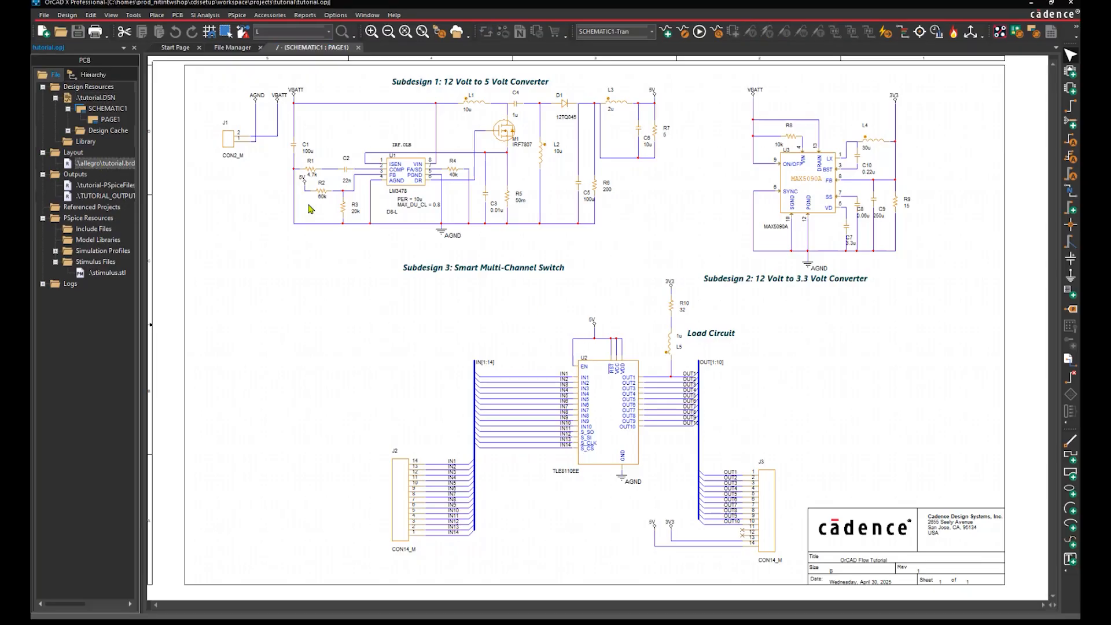
{"action": "left_click", "coordinate": [135, 50]}
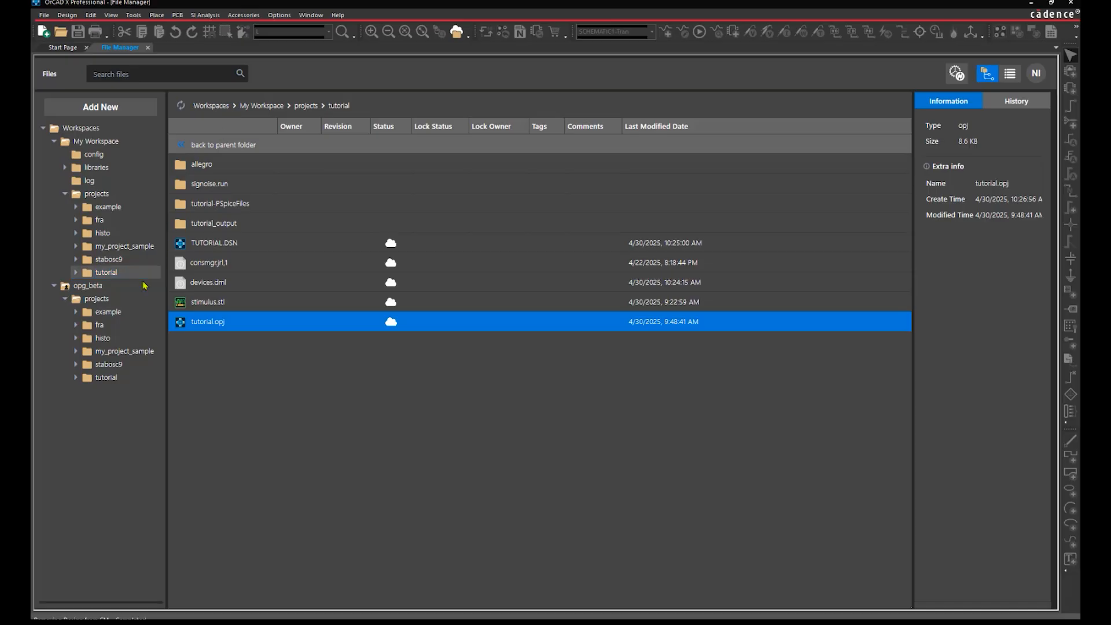
Restore revision 1.0 of TUTORIAL.DSN from its history in opg_beta
{"action": "left_click", "coordinate": [102, 376]}
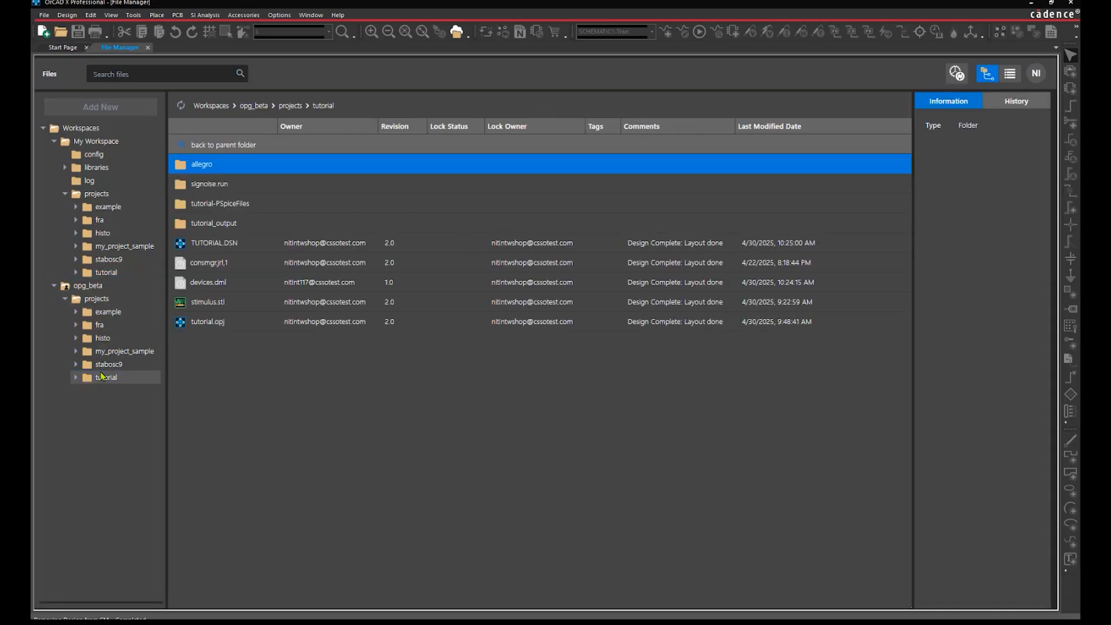
{"action": "left_click", "coordinate": [102, 376]}
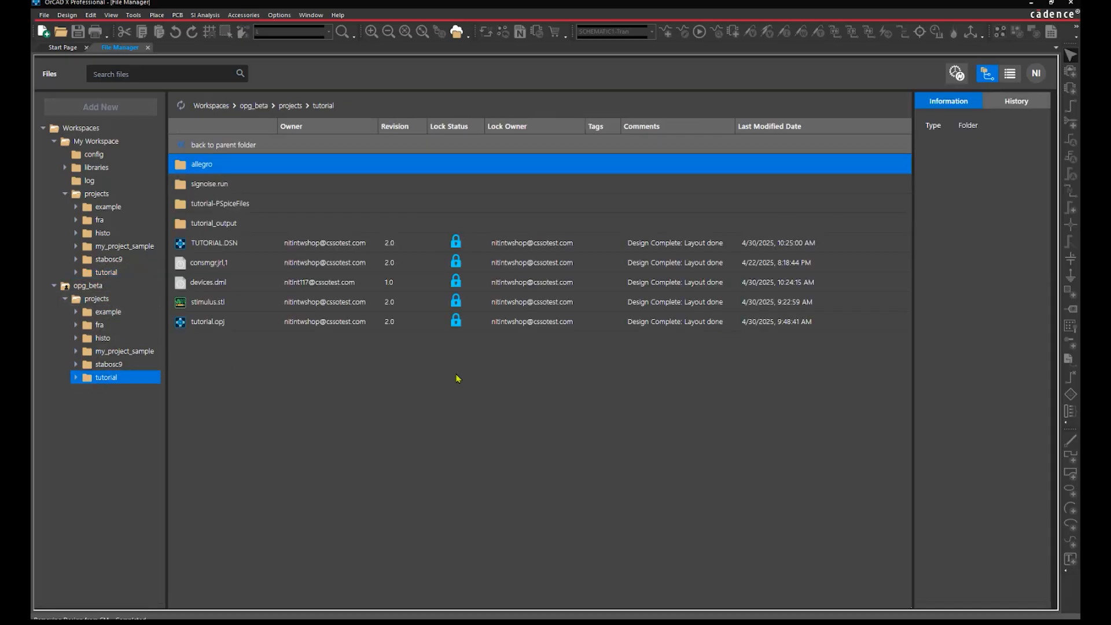
{"action": "left_click", "coordinate": [1004, 103]}
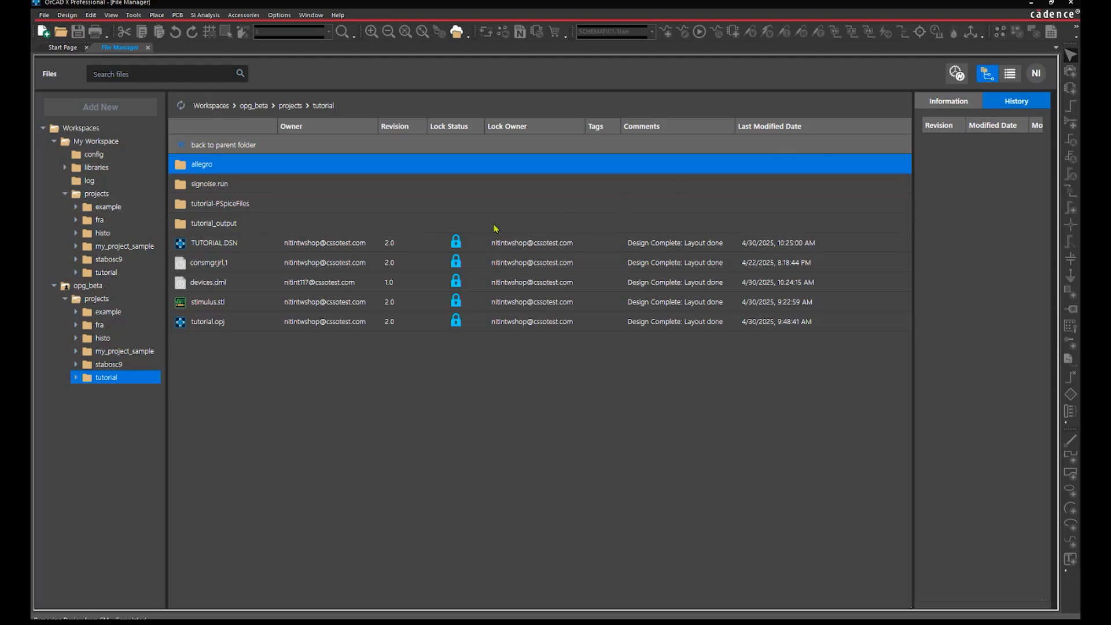
{"action": "left_click", "coordinate": [250, 249]}
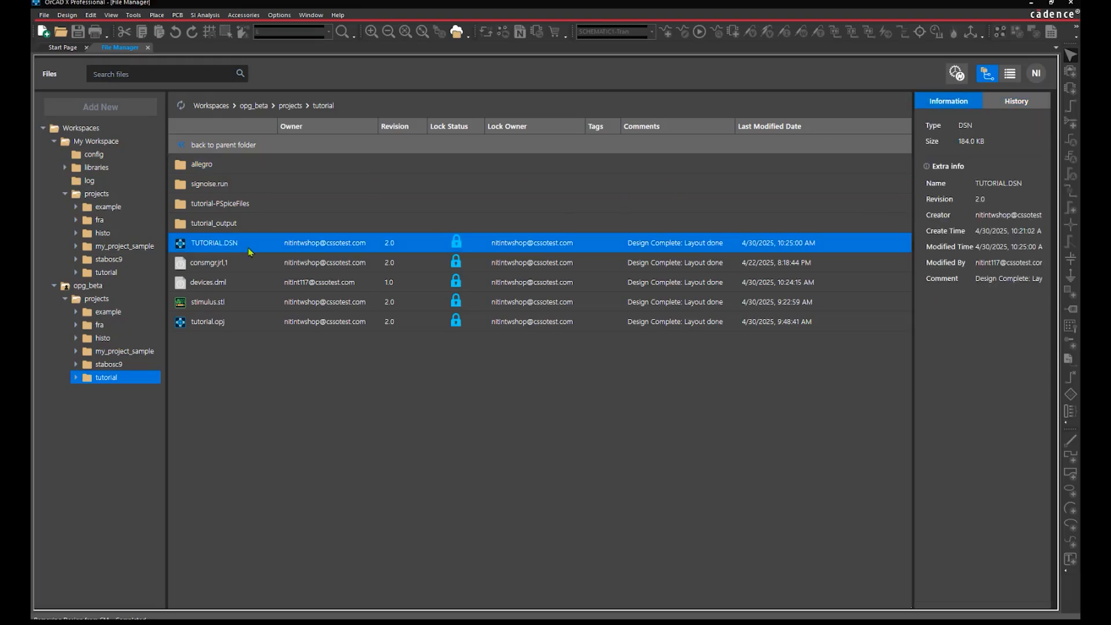
{"action": "left_click", "coordinate": [1023, 107]}
{"action": "left_click_drag", "start_coordinate": [914, 181], "coordinate": [770, 185]}
{"action": "left_click", "coordinate": [977, 149]}
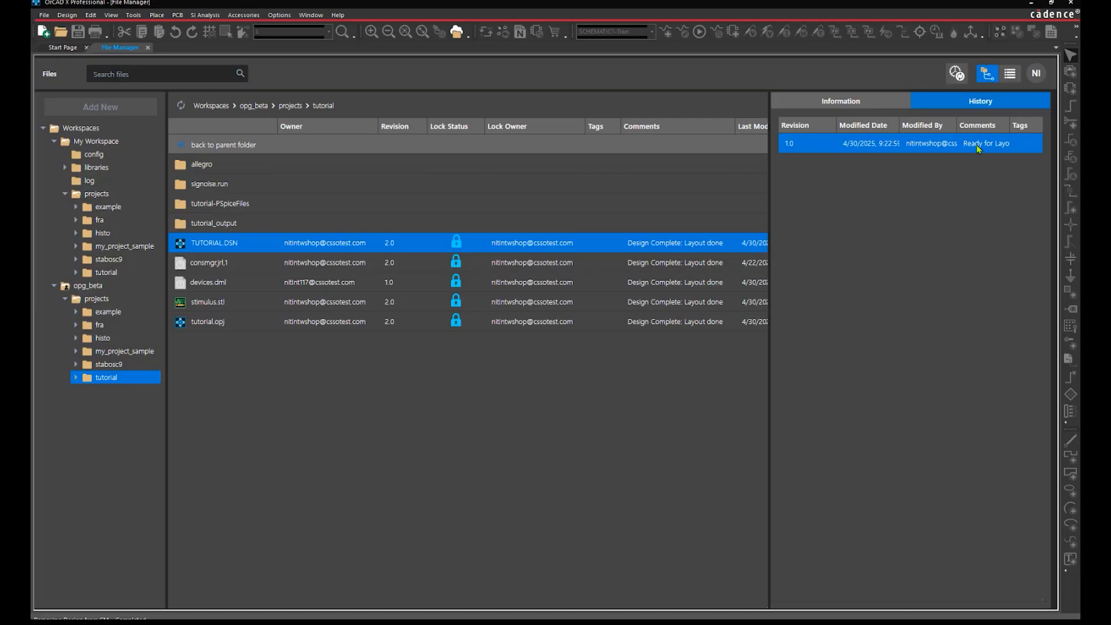
{"action": "double_click", "coordinate": [982, 154]}
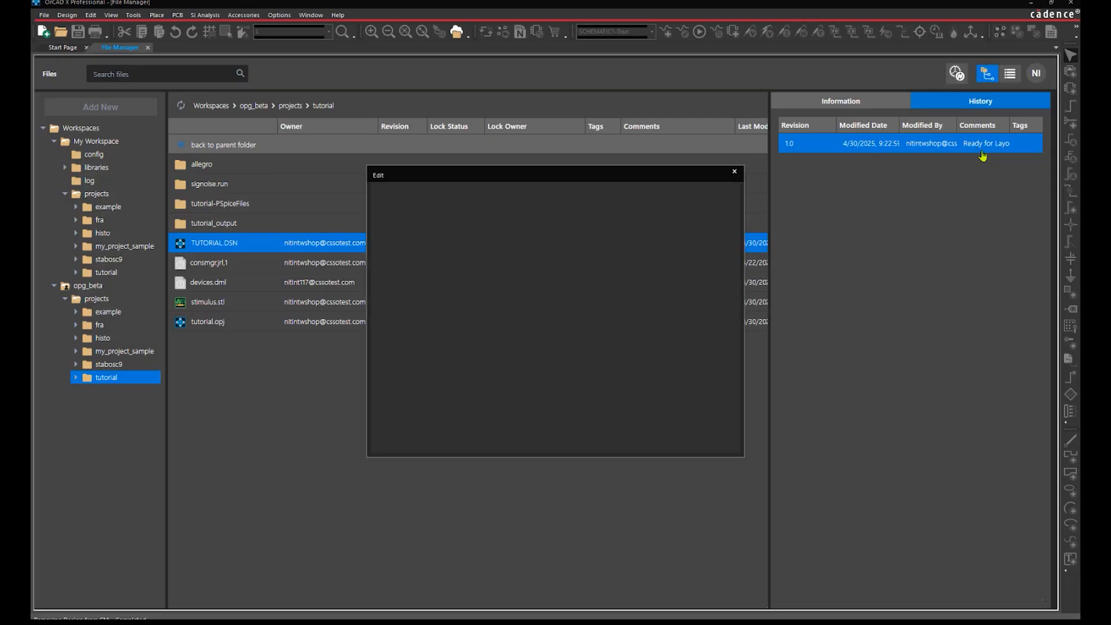
{"action": "left_click", "coordinate": [668, 443]}
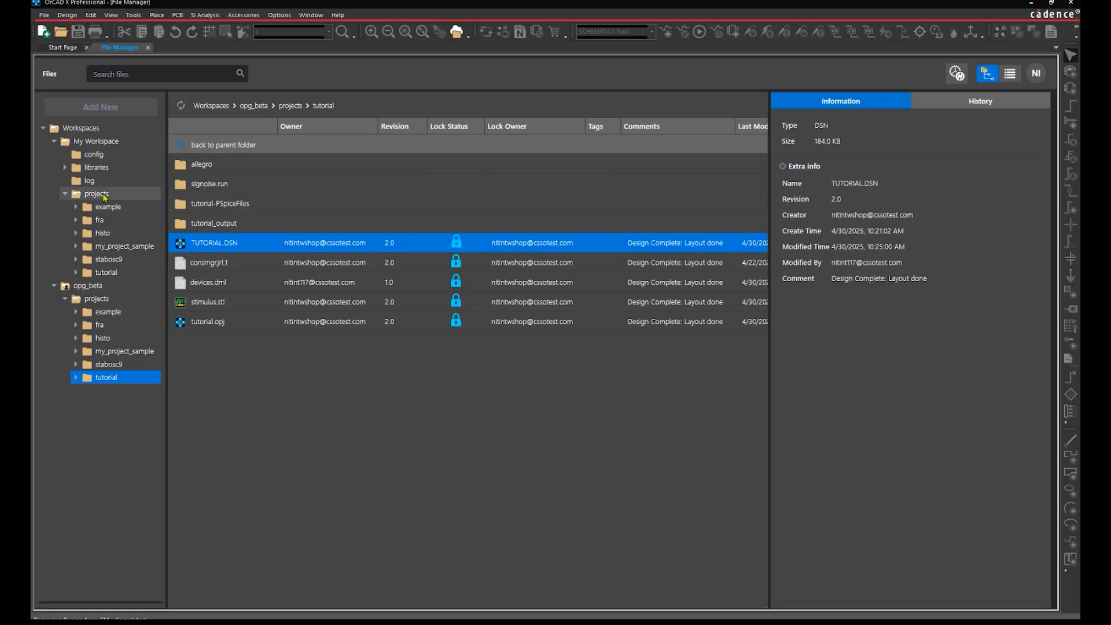
Open the local tutorial.opj to check the restored schematic, then close it
{"action": "left_click", "coordinate": [106, 271]}
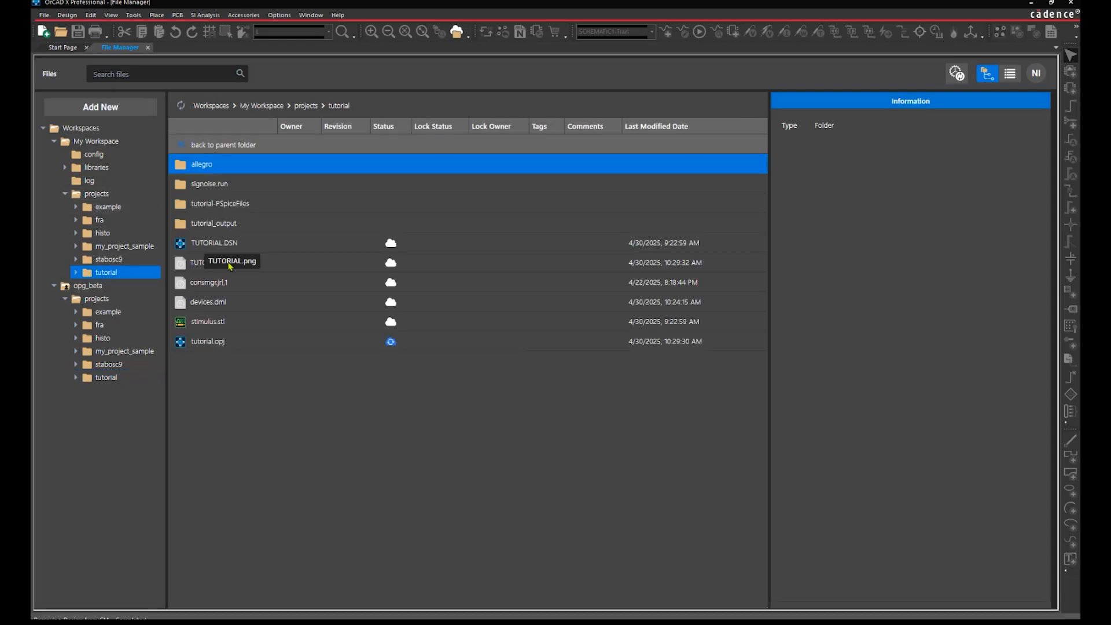
{"action": "left_click", "coordinate": [264, 342]}
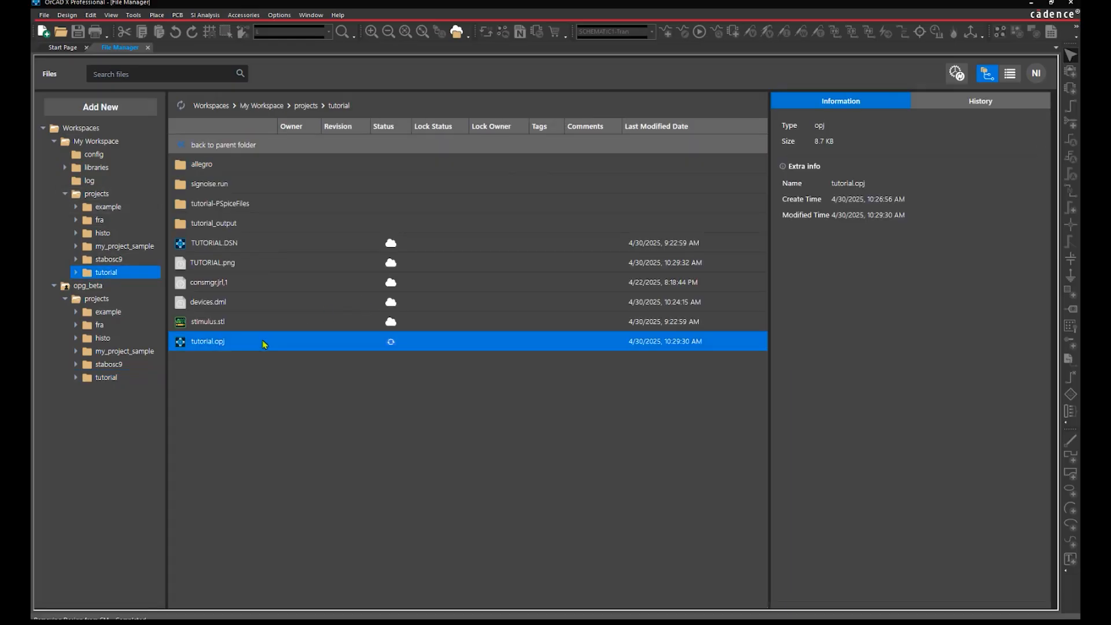
{"action": "double_click", "coordinate": [264, 343]}
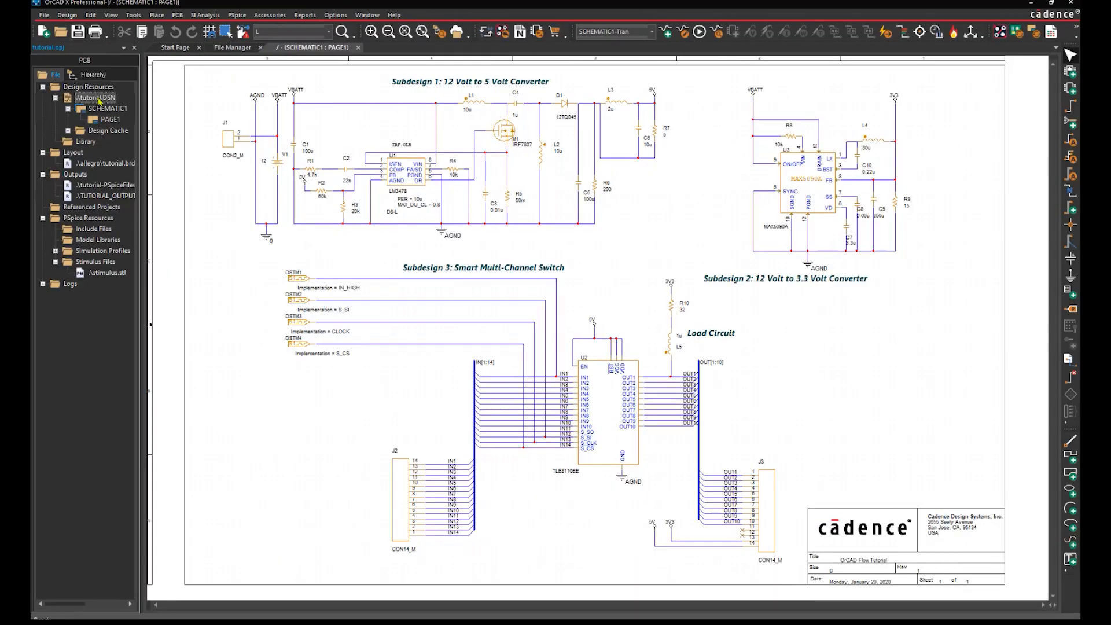
{"action": "left_click", "coordinate": [134, 47]}
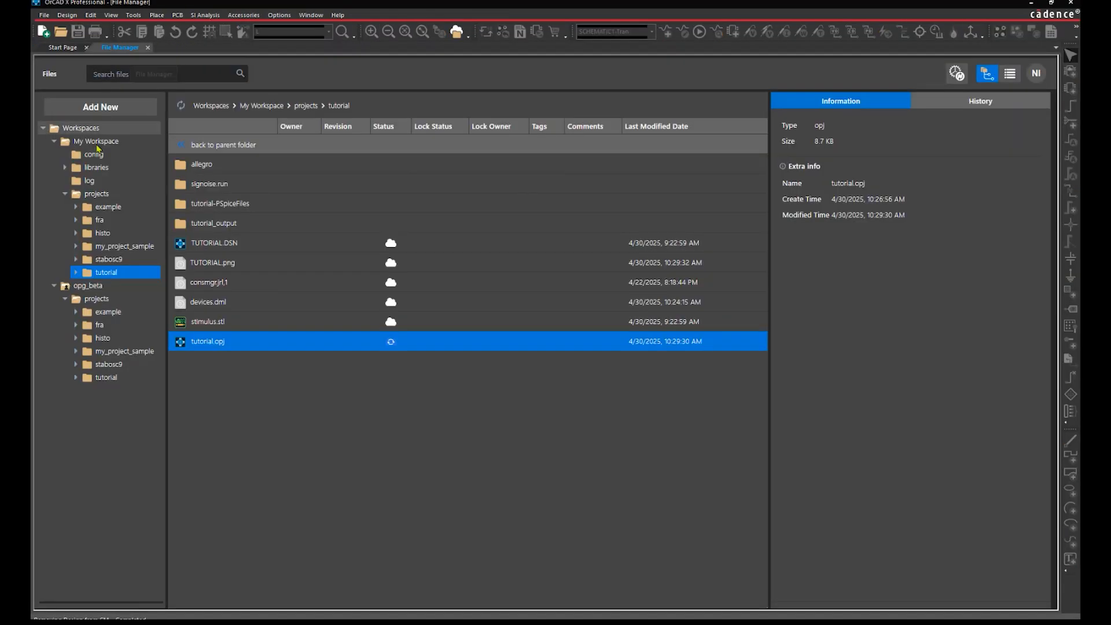
Republish tutorial as a Major revision, pasting the comment 'Design Complete: Simulation and Layout ready'
{"action": "left_click", "coordinate": [103, 195]}
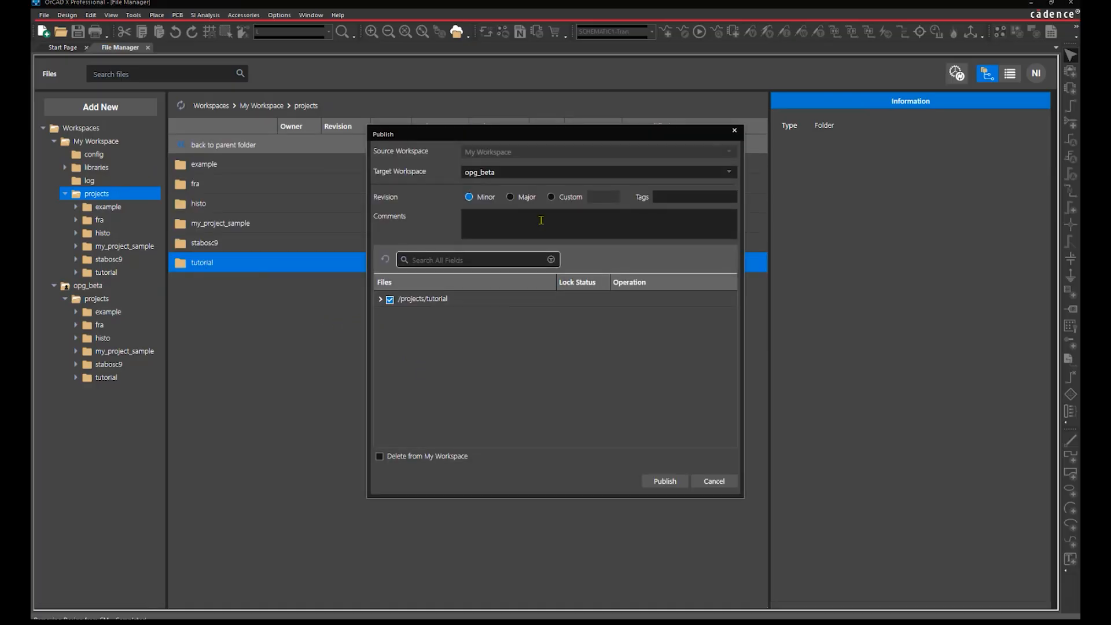
{"action": "left_click", "coordinate": [513, 197]}
{"action": "left_click", "coordinate": [535, 234]}
{"action": "type", "text": "Design Complete: Simulation and Layout ready"}
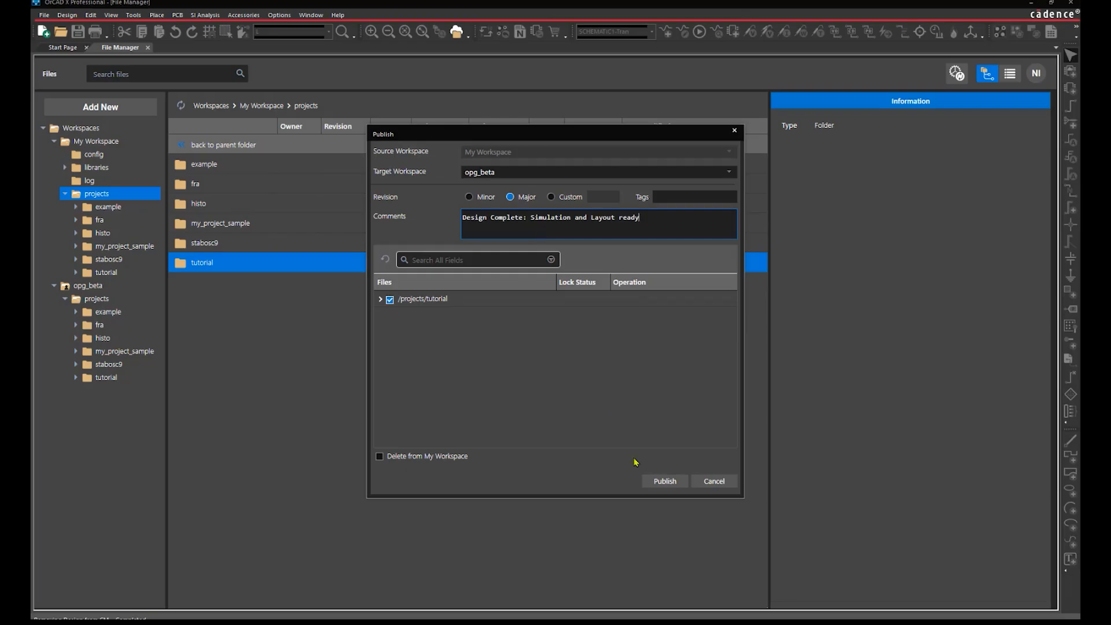
{"action": "left_click", "coordinate": [657, 482]}
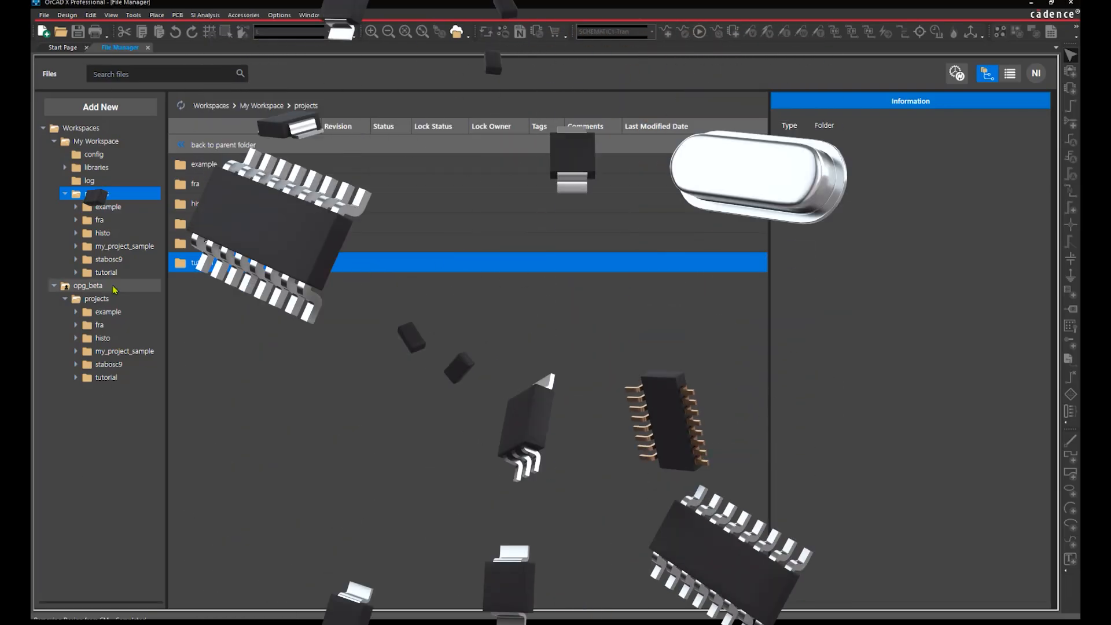